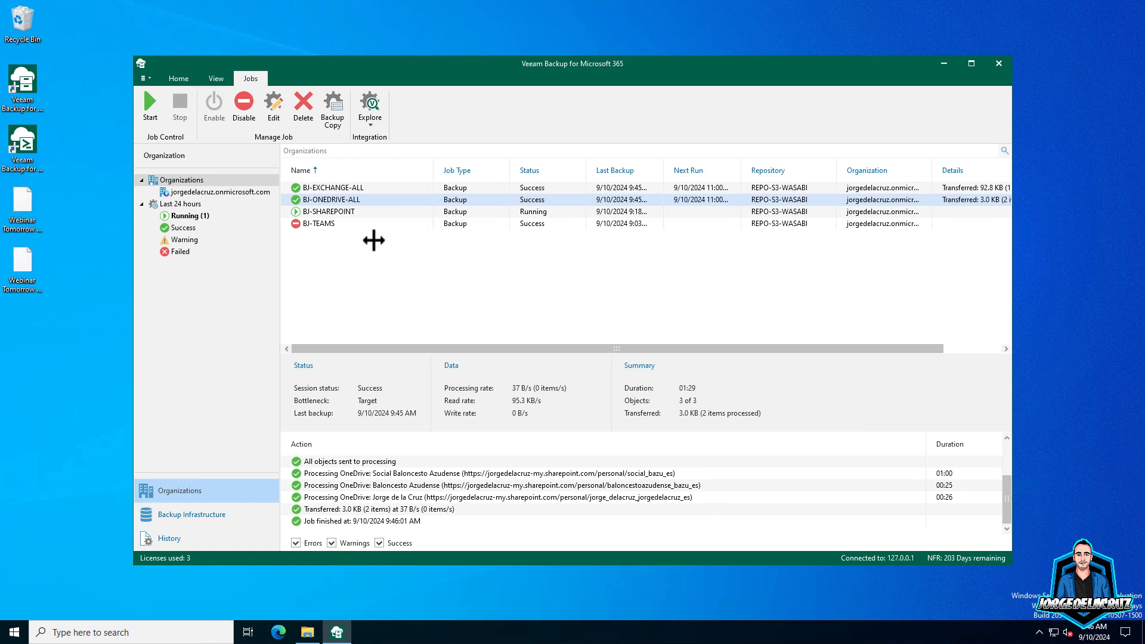
# - Bring up the actions menu for the BJ-EXCHANGE-ALL backup job
pyautogui.rightClick(327, 187)
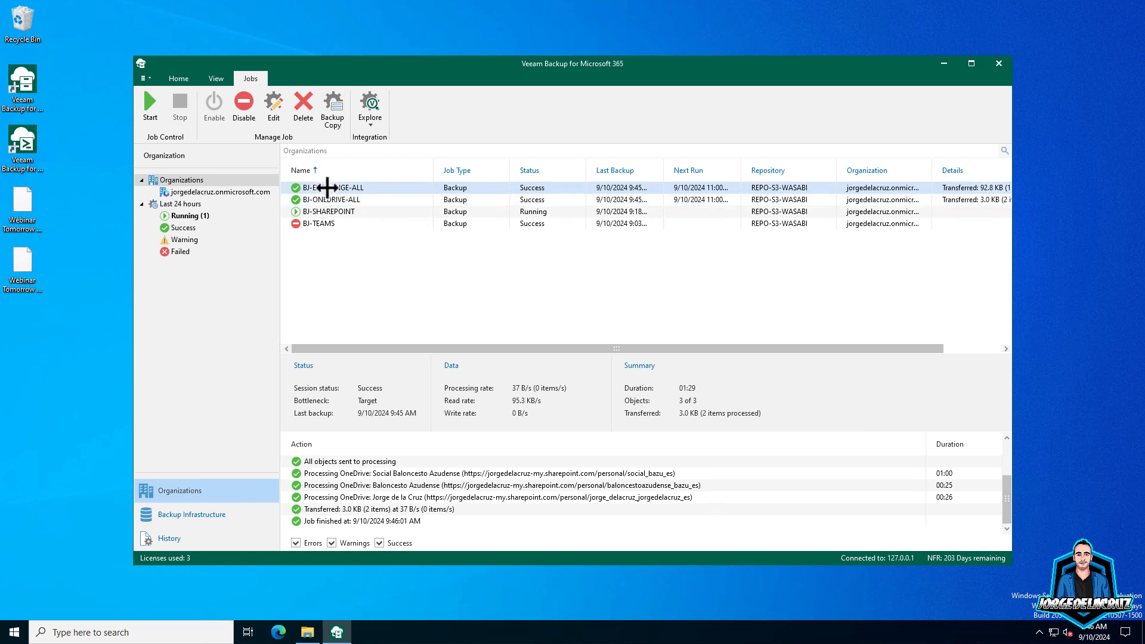
# - Explore the latest Exchange state and view Mail Settings in General Options
pyautogui.click(367, 225)
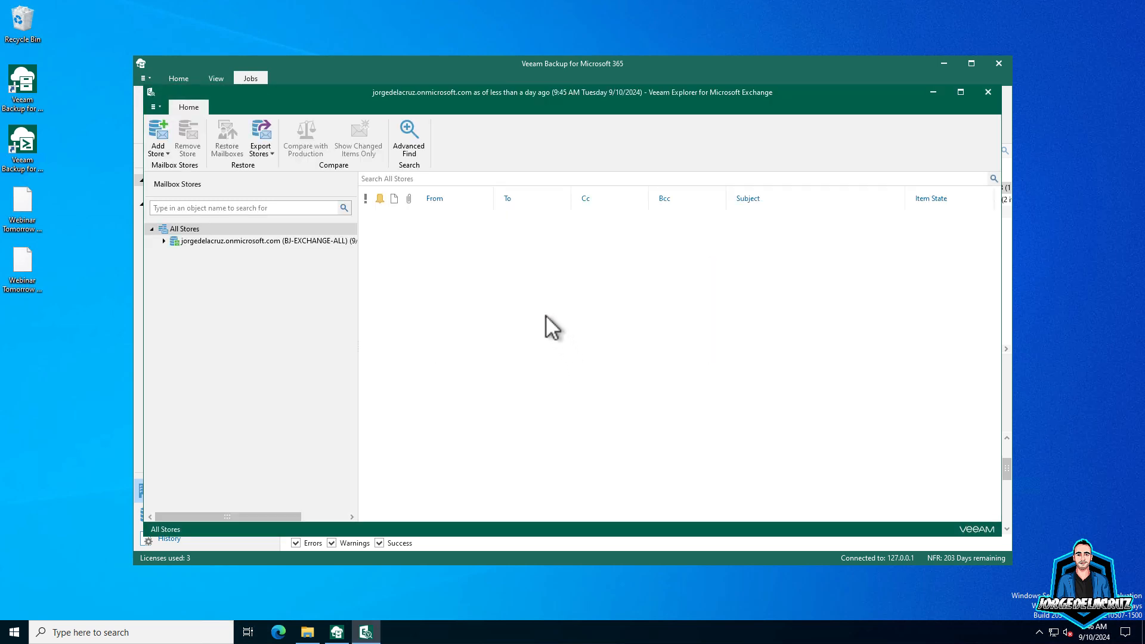
pyautogui.click(154, 107)
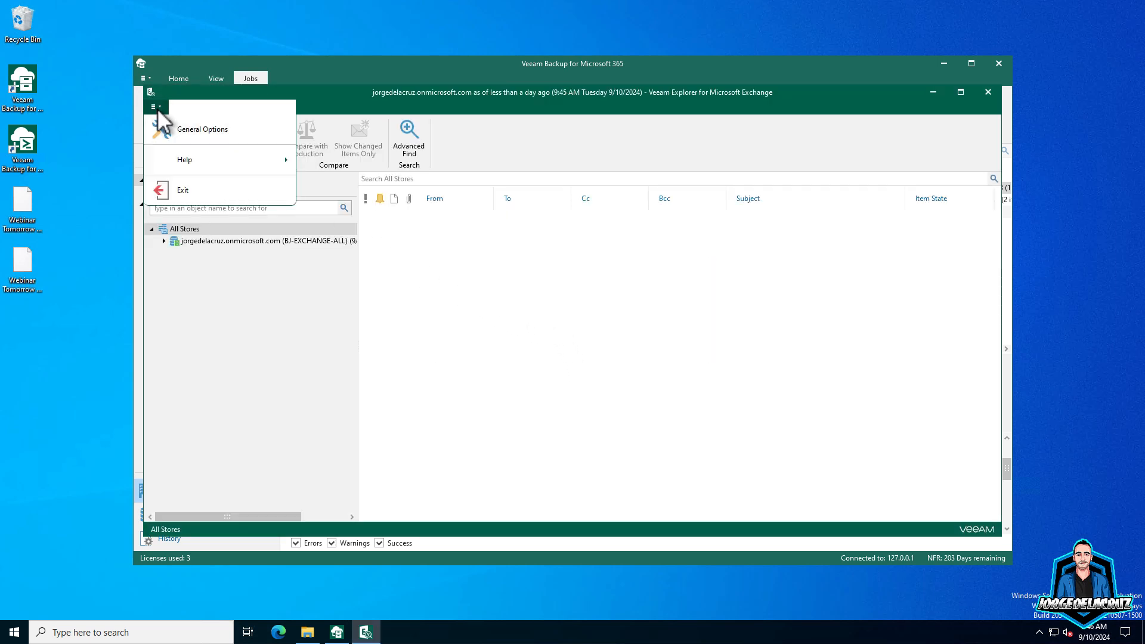
pyautogui.click(185, 133)
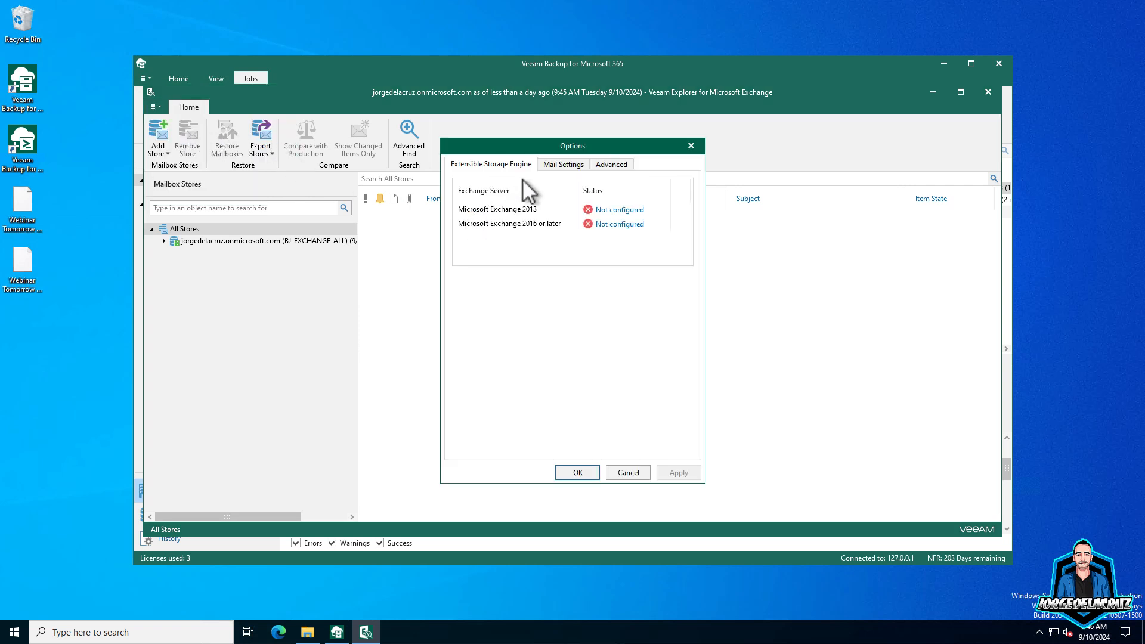
pyautogui.click(567, 166)
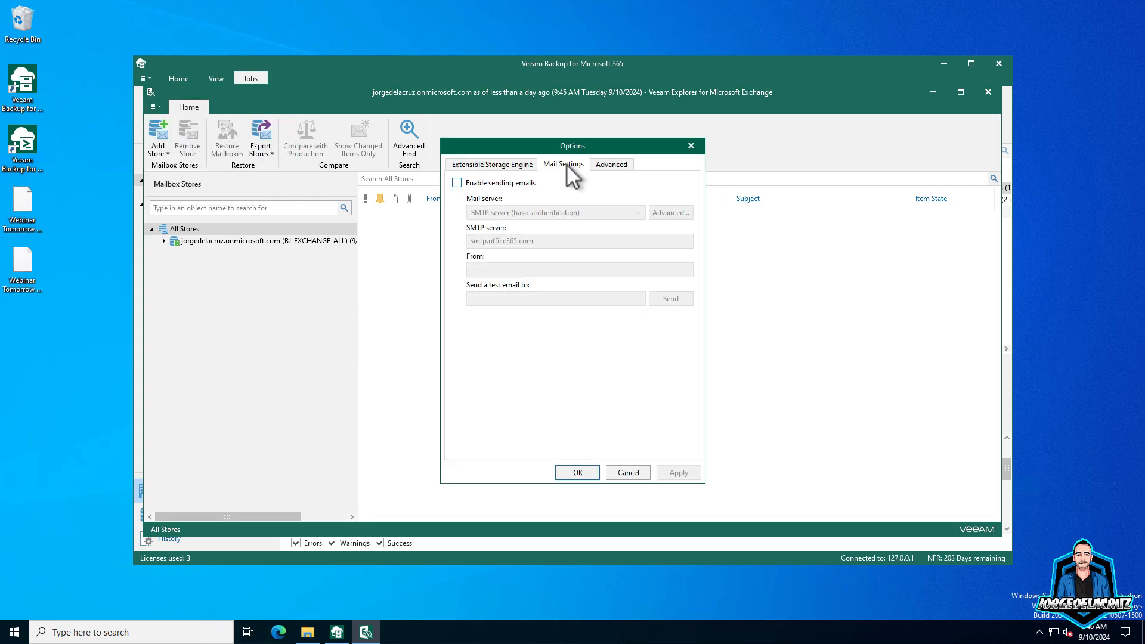
# - Try email sending and mail server types, revert, view Advanced, and cancel unchanged
pyautogui.click(493, 184)
pyautogui.click(543, 209)
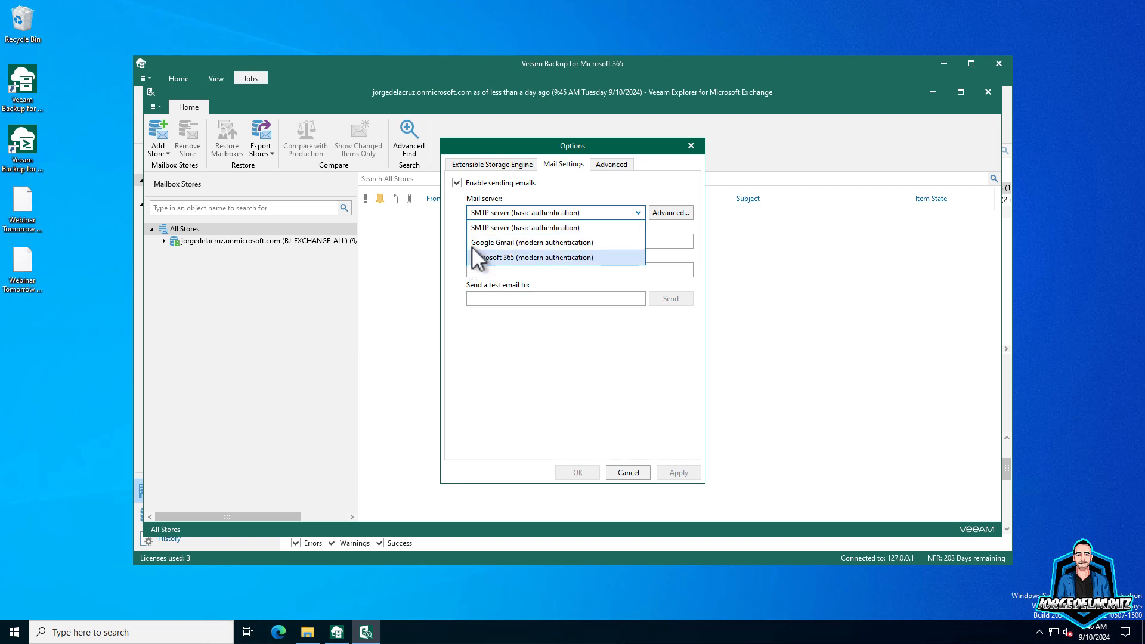
pyautogui.click(471, 182)
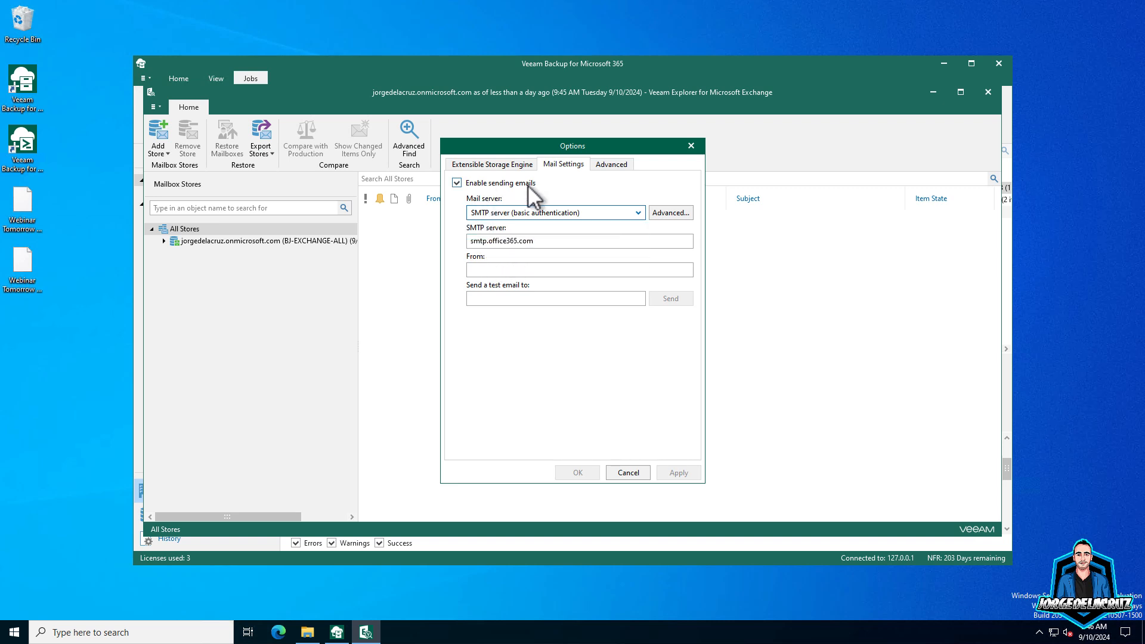
pyautogui.click(491, 184)
pyautogui.click(611, 166)
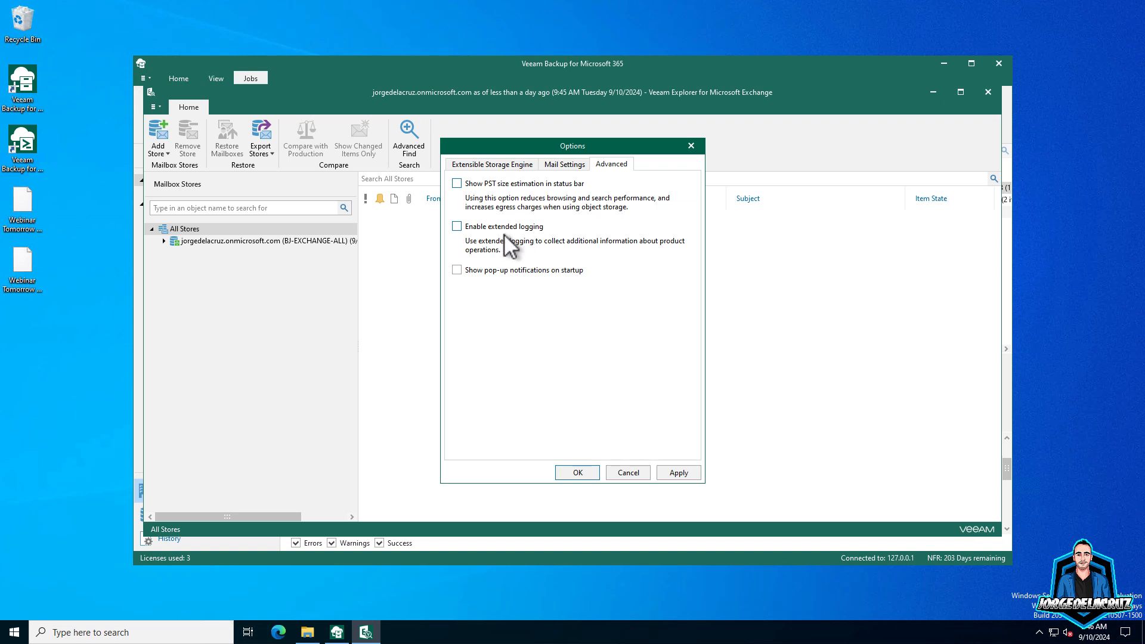
pyautogui.click(625, 473)
# - Expand the organization store and the user's mailbox, then list the Inbox messages
pyautogui.doubleClick(209, 239)
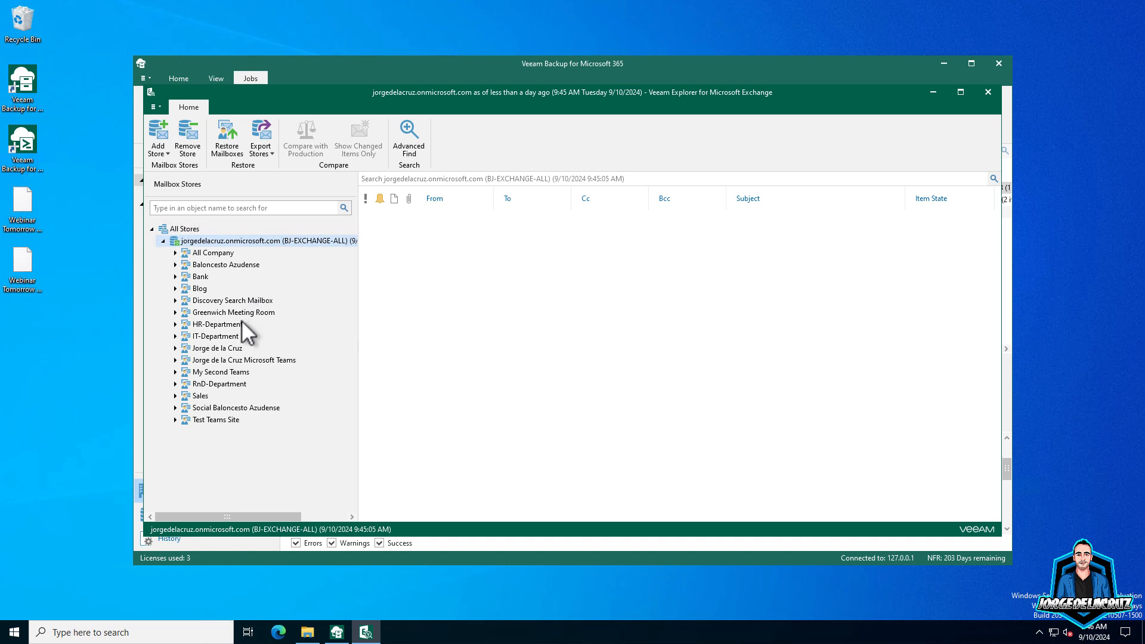
pyautogui.doubleClick(226, 349)
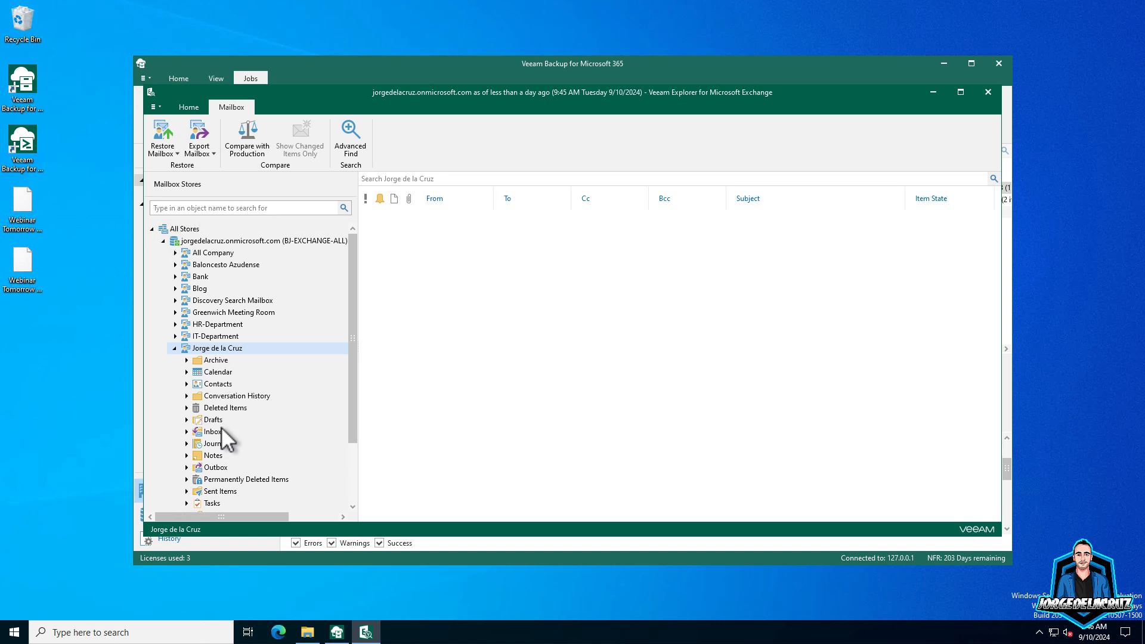
pyautogui.doubleClick(212, 432)
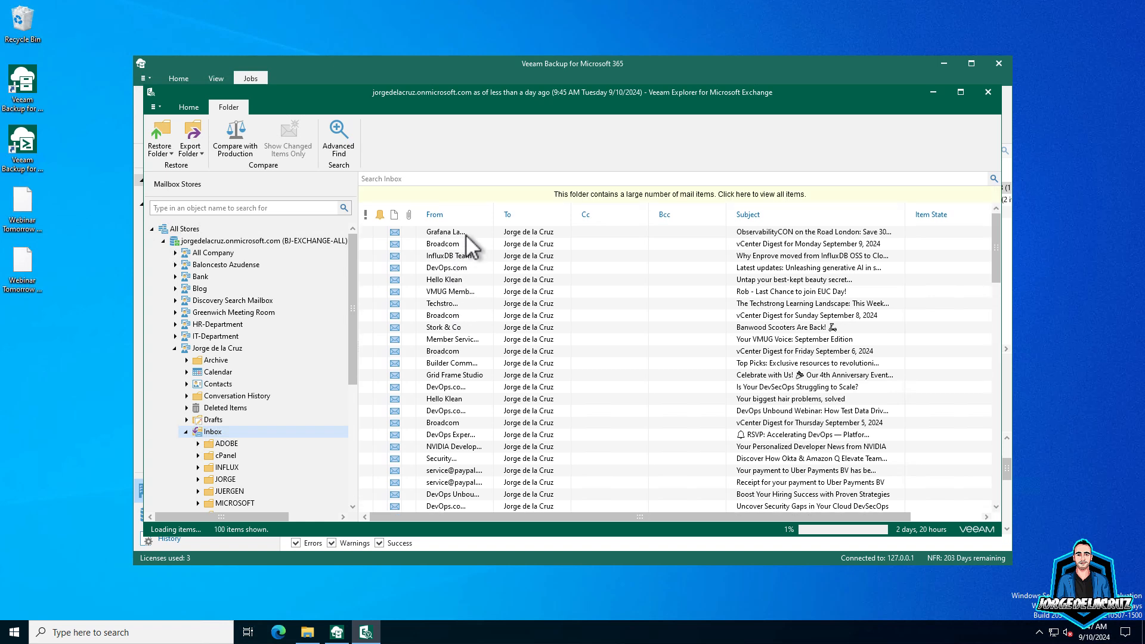
# - Save the first Inbox message to the desktop and dismiss the export summary
pyautogui.rightClick(447, 230)
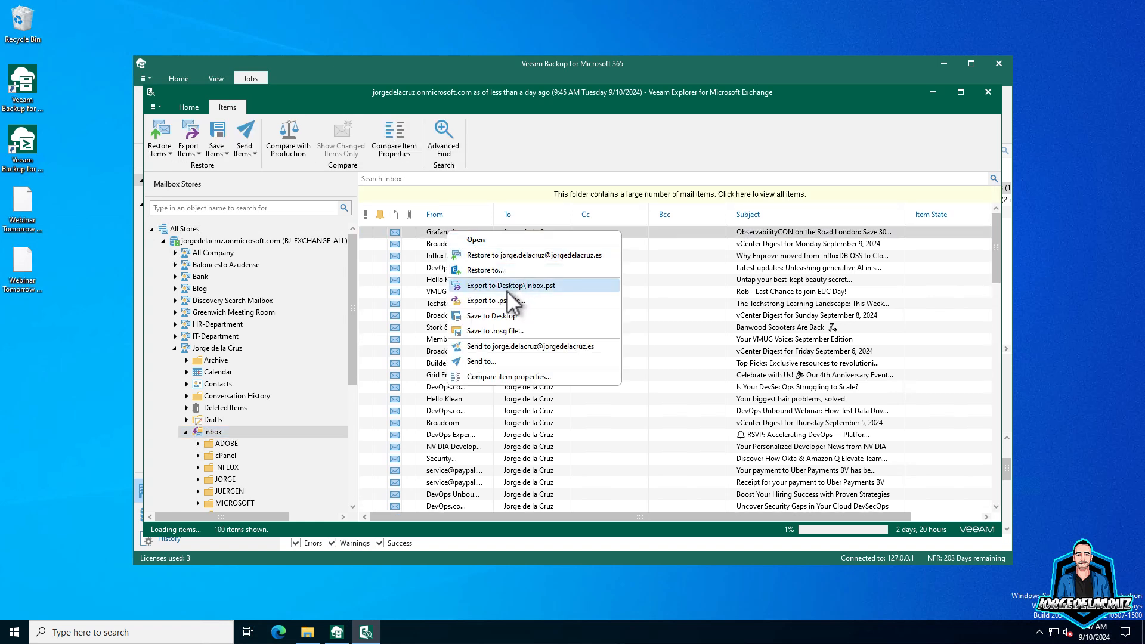
pyautogui.click(512, 317)
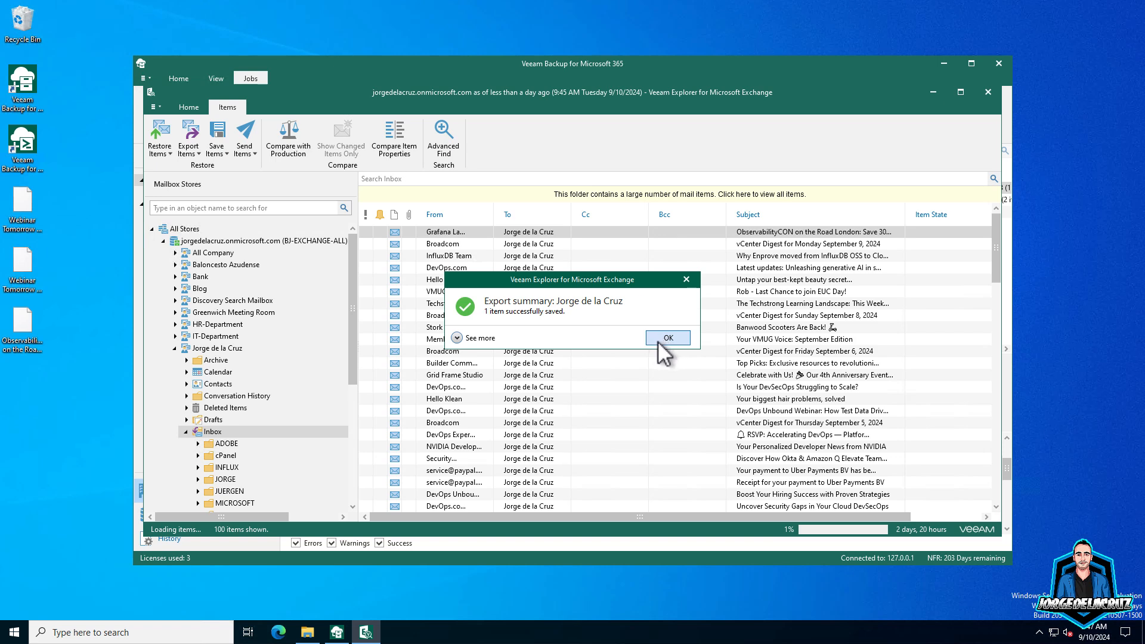
pyautogui.click(660, 340)
# - Open and read the Monday vCenter Digest message, then close it
pyautogui.click(437, 244)
pyautogui.rightClick(437, 245)
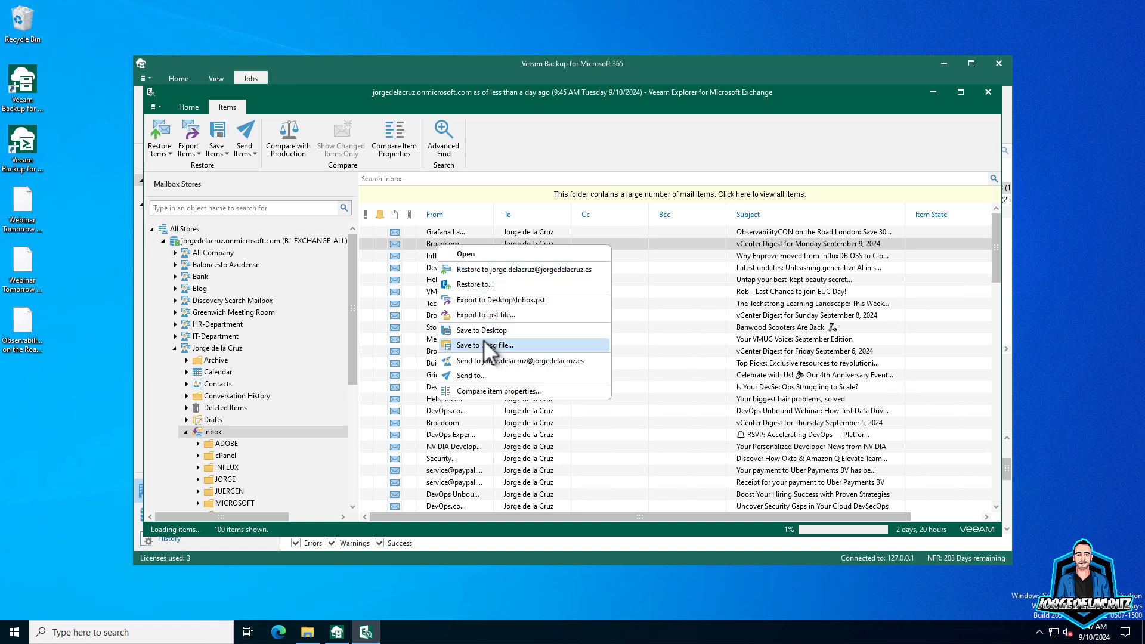
pyautogui.click(468, 254)
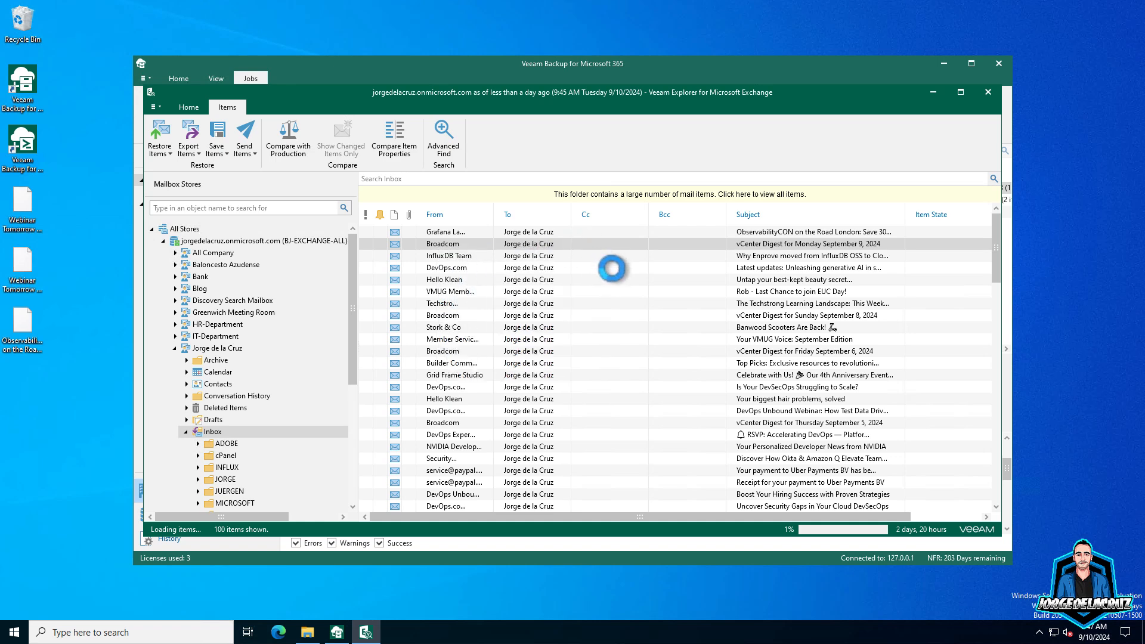
pyautogui.moveTo(738, 255); pyautogui.dragTo(740, 447)
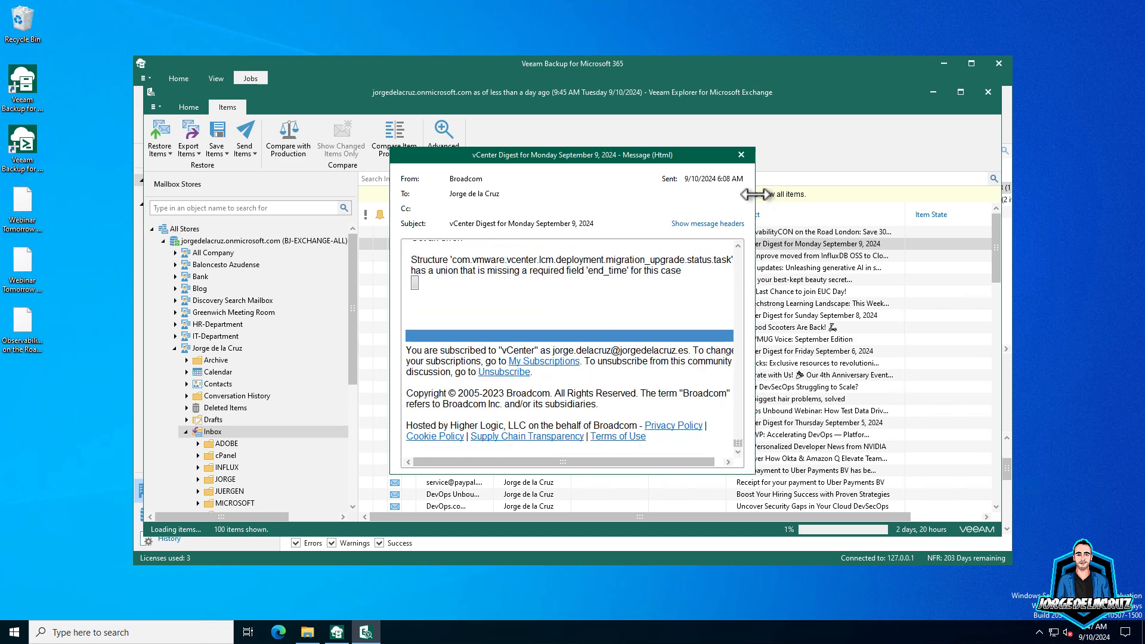
pyautogui.click(742, 154)
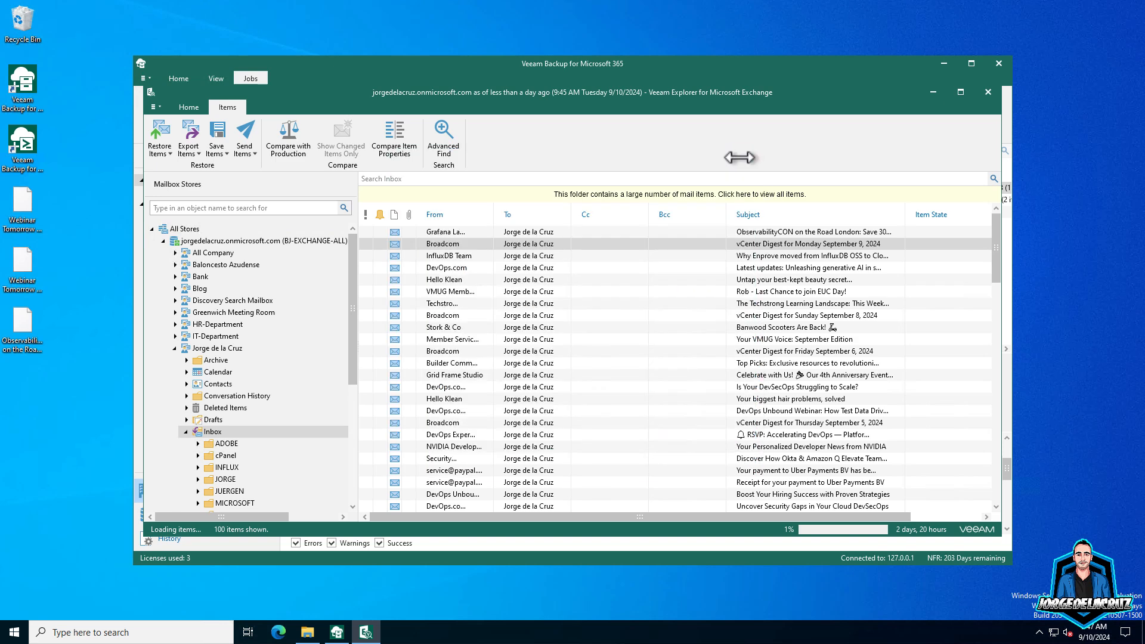
pyautogui.click(449, 303)
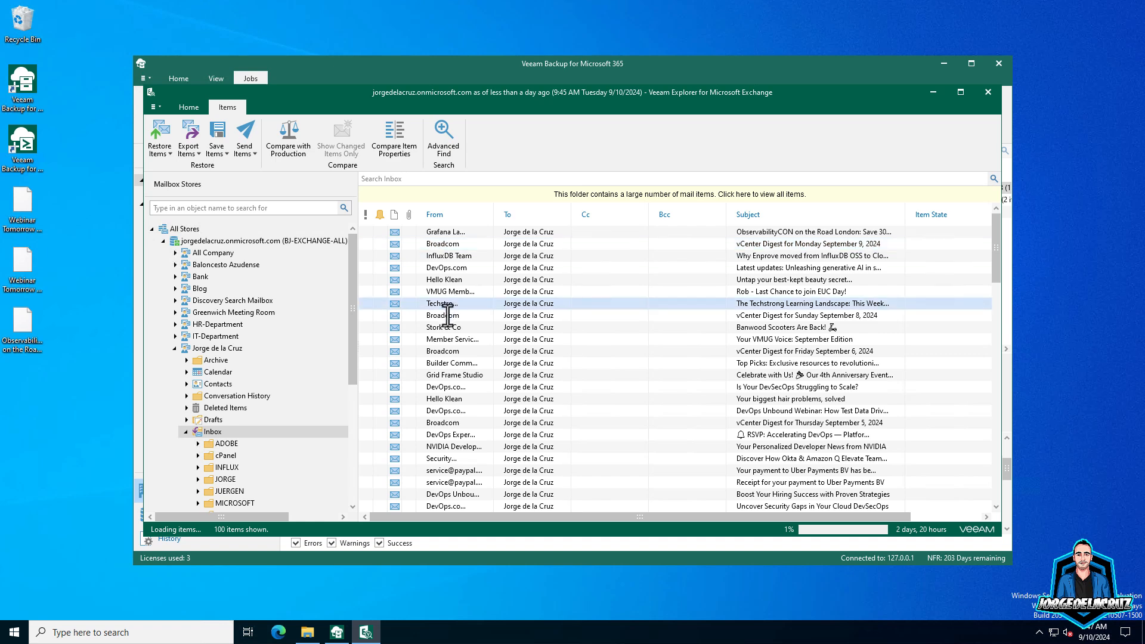
pyautogui.rightClick(448, 315)
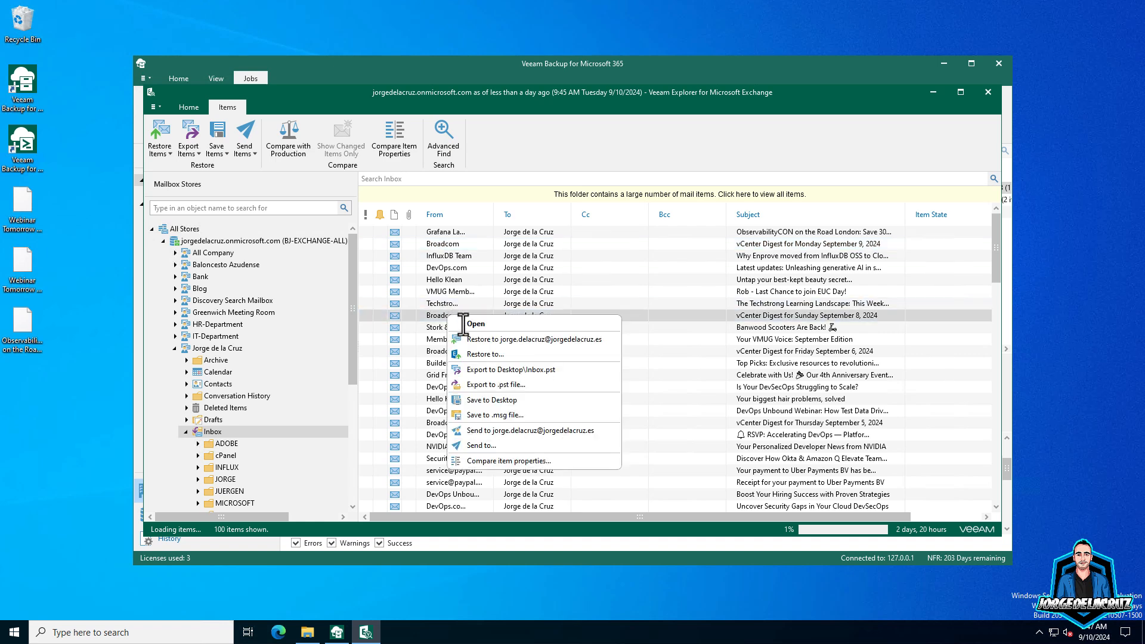
pyautogui.click(506, 370)
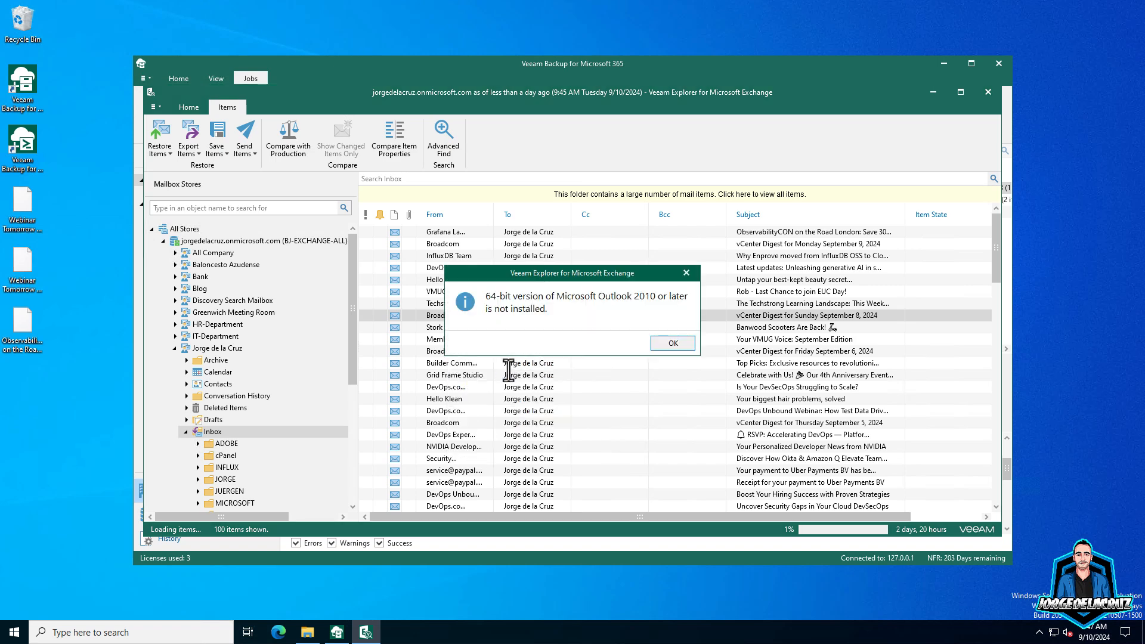
pyautogui.click(656, 342)
pyautogui.rightClick(454, 315)
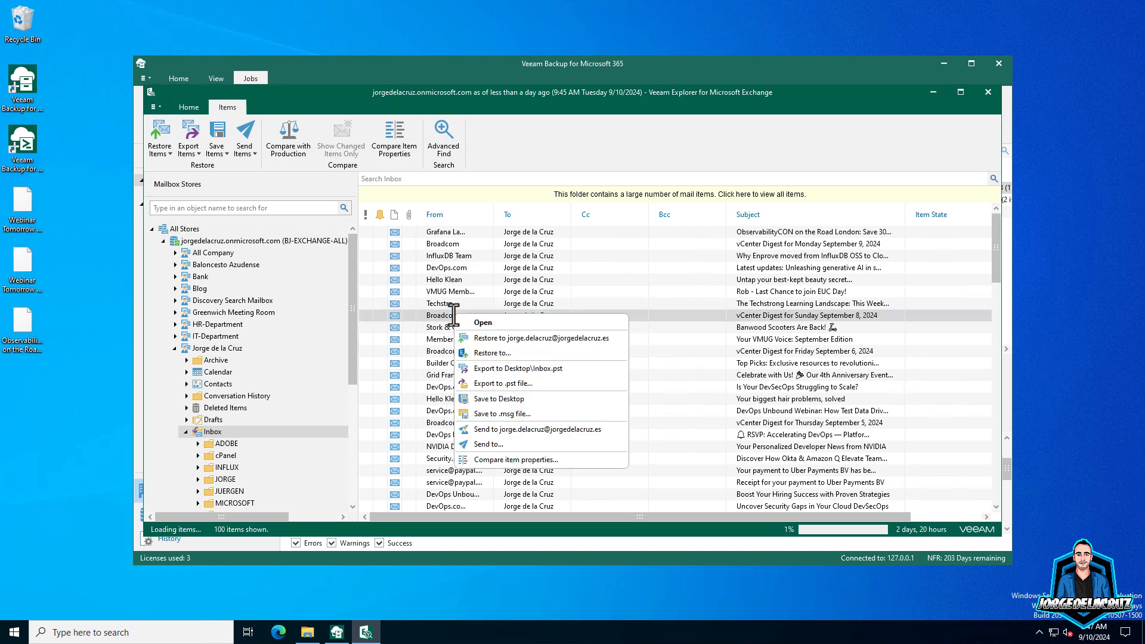
pyautogui.click(507, 429)
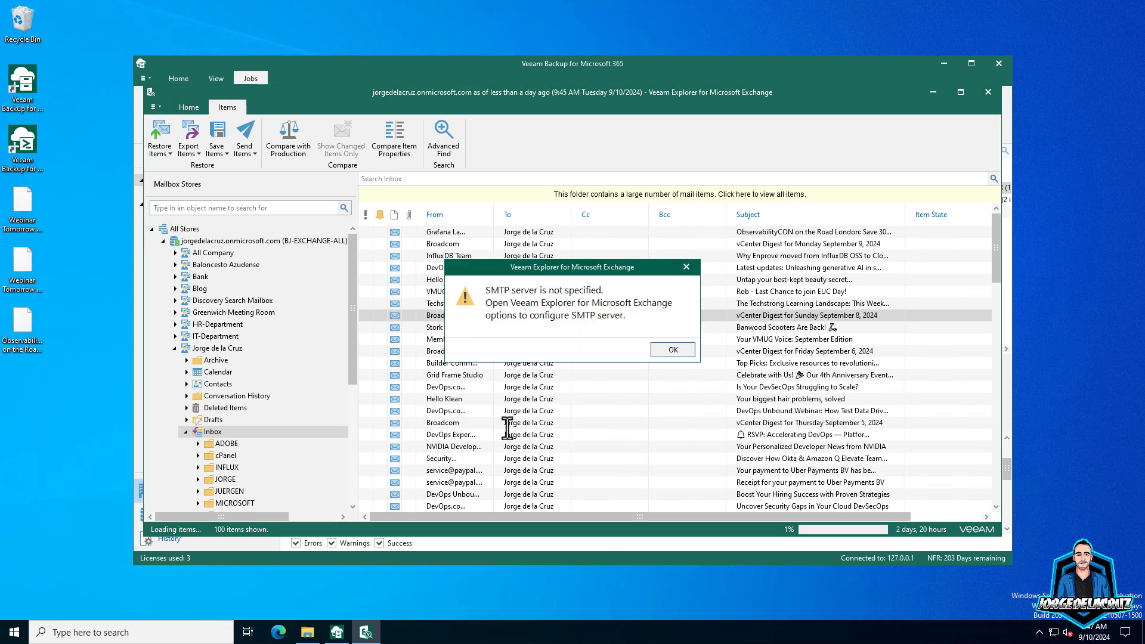
pyautogui.click(668, 351)
pyautogui.rightClick(453, 316)
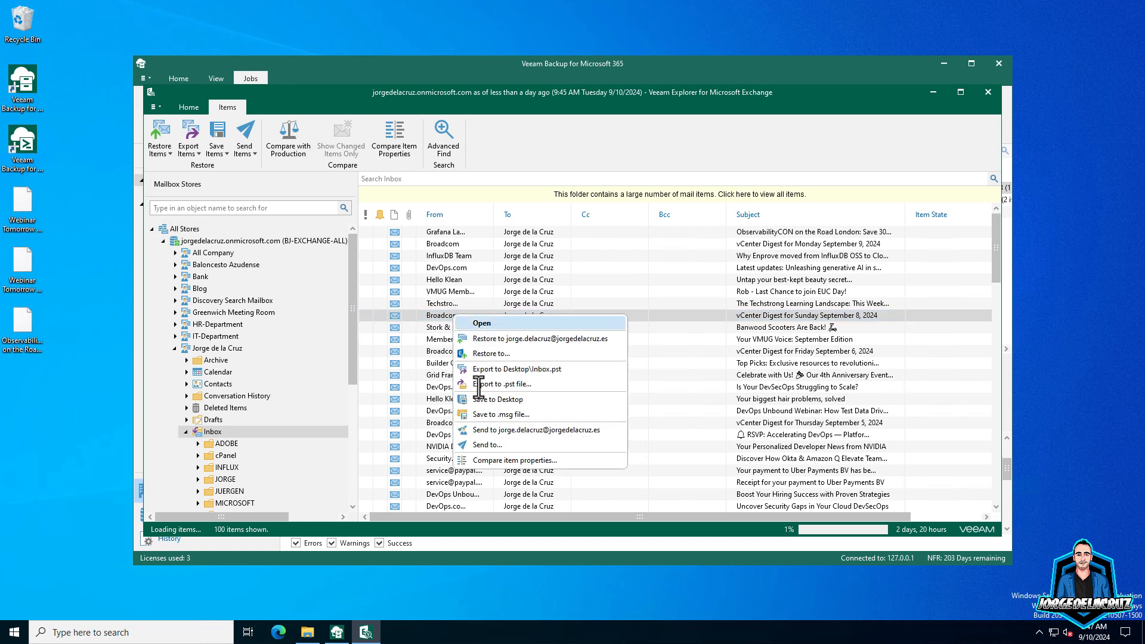
pyautogui.click(486, 462)
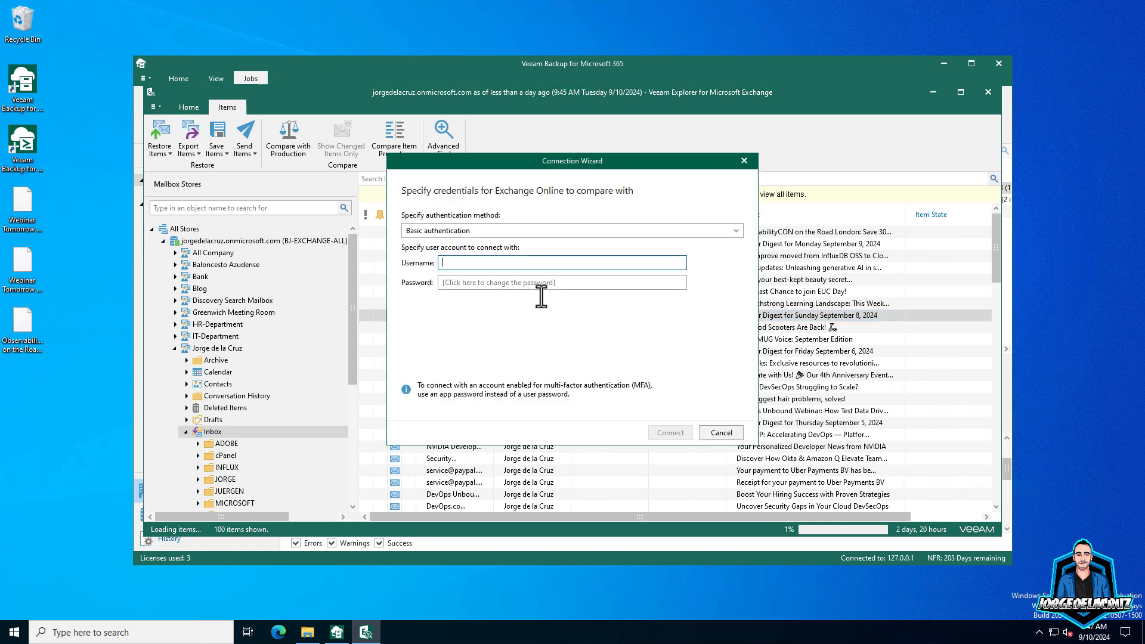
pyautogui.click(721, 432)
pyautogui.rightClick(445, 316)
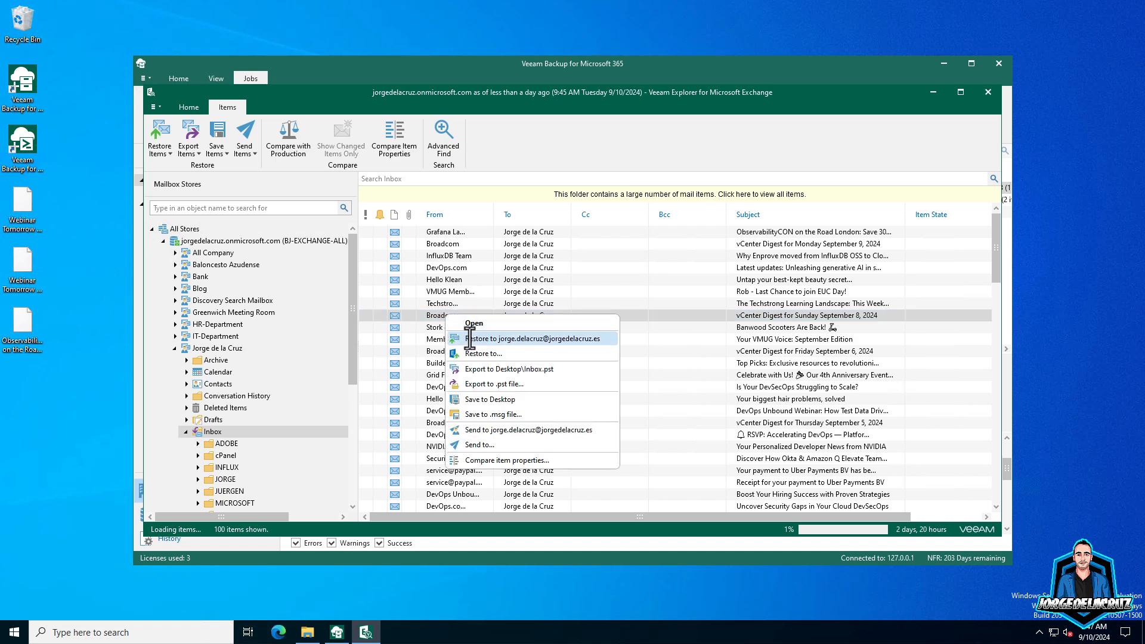
# - Restore the Sunday vCenter Digest to its original mailbox using modern authentication and device code
pyautogui.click(470, 339)
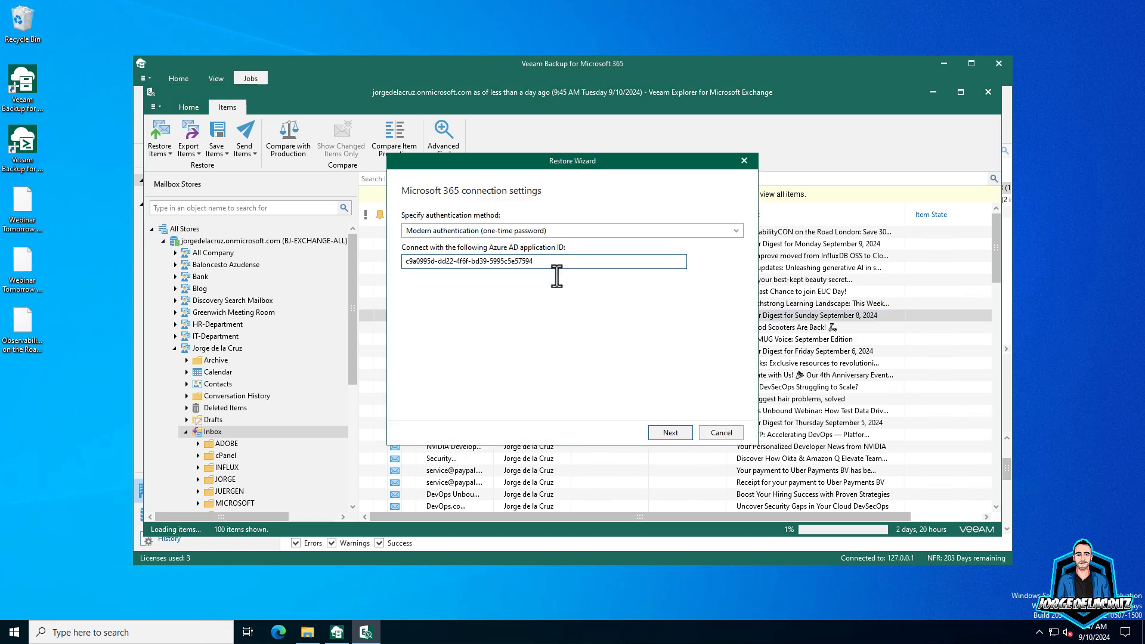
pyautogui.click(669, 432)
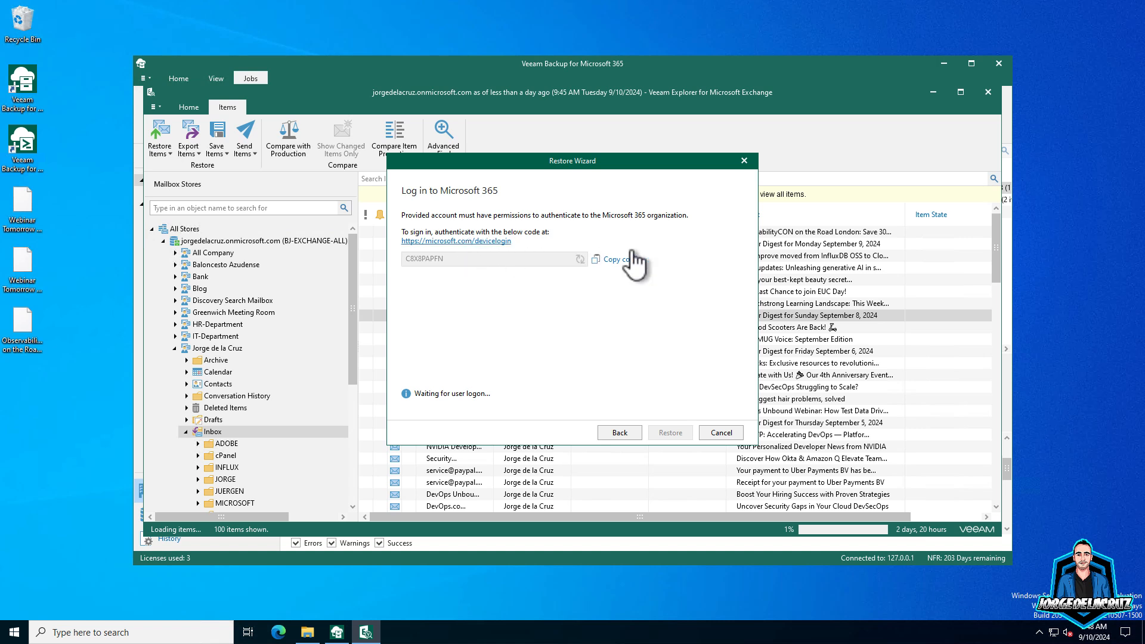
pyautogui.click(584, 259)
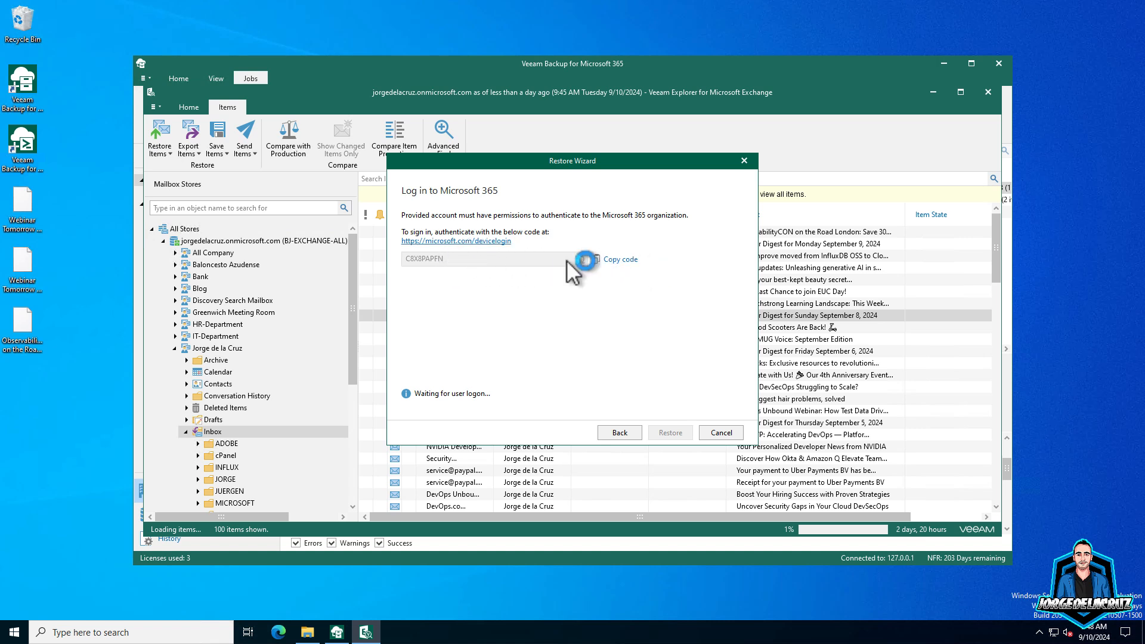
pyautogui.click(614, 260)
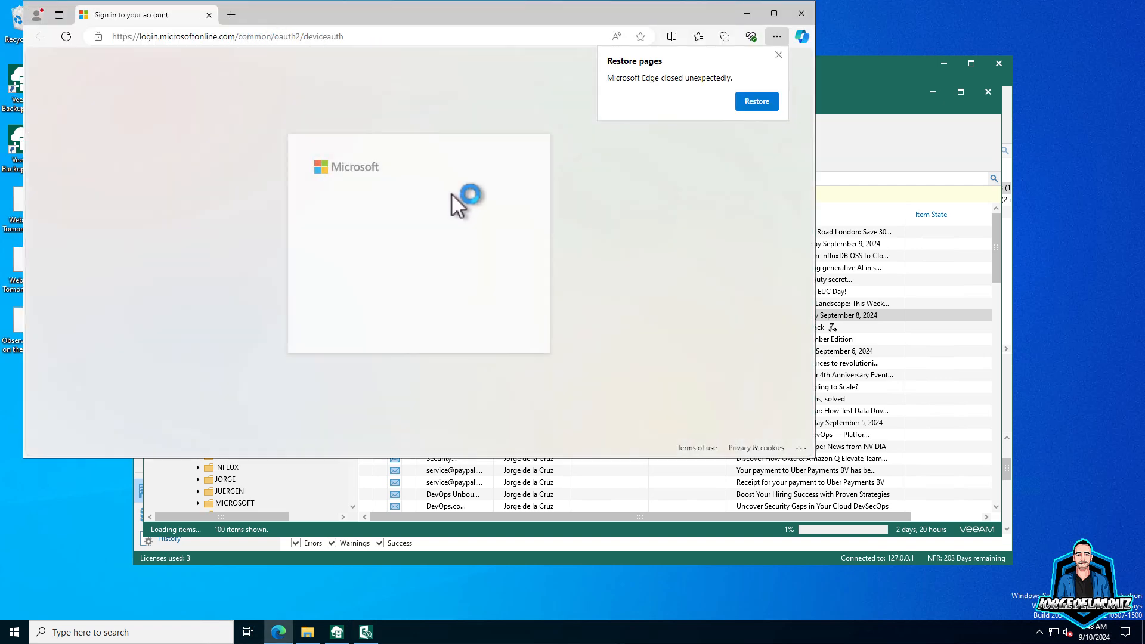
# - Sign in to Veeam365-v7-ADApp with the device code and account password, then close Edge
pyautogui.click(391, 285)
pyautogui.write('C8X8PAPFN')
pyautogui.click(486, 316)
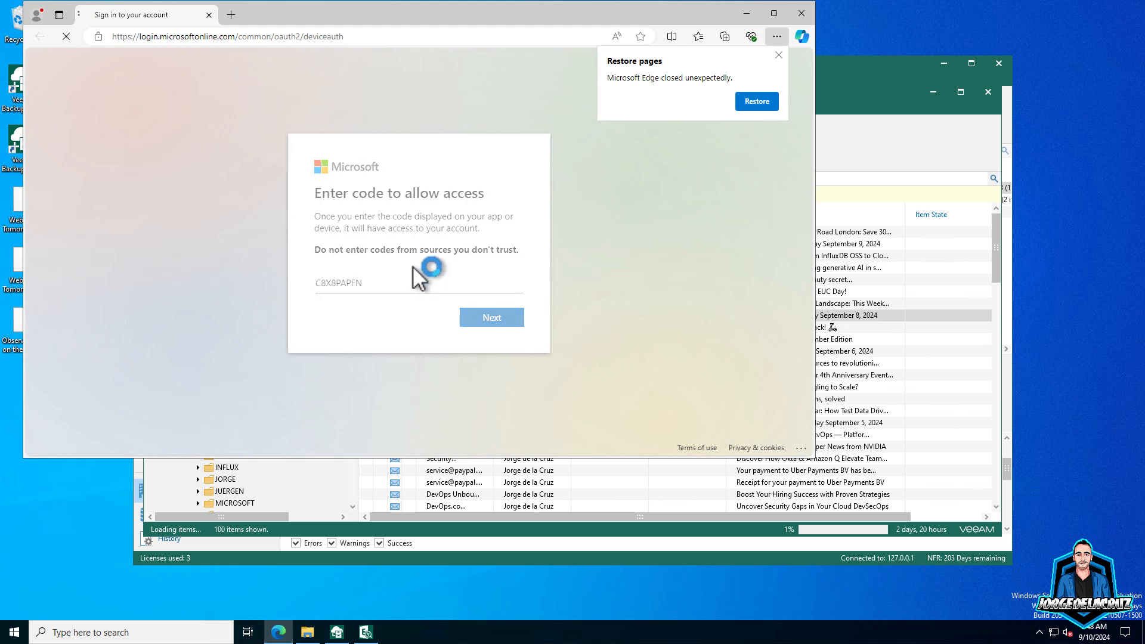
pyautogui.click(392, 258)
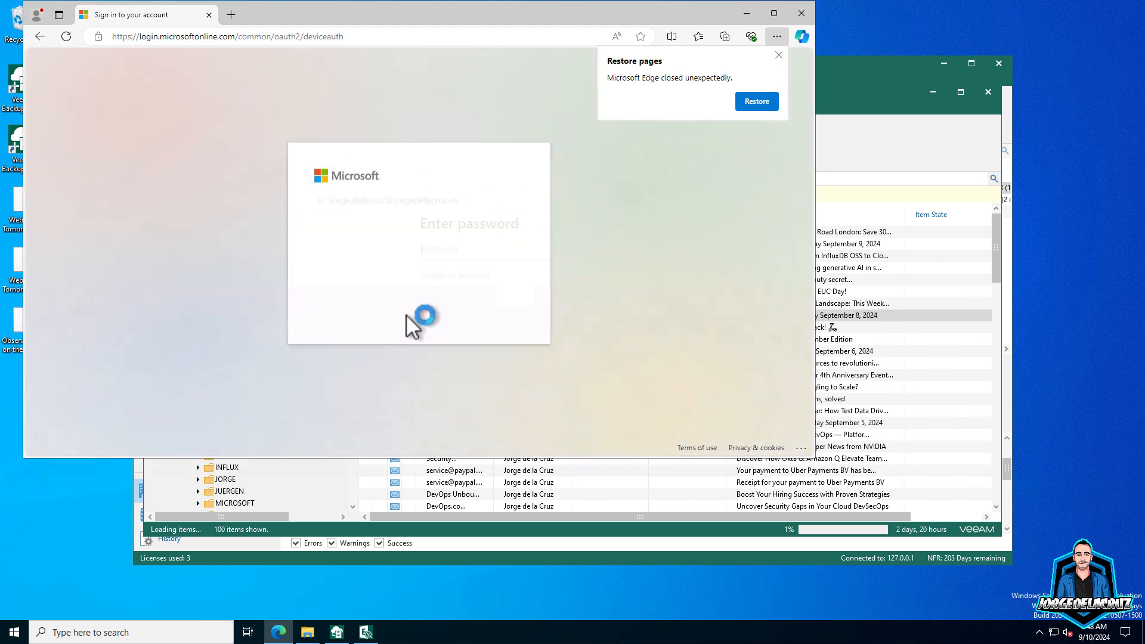
pyautogui.click(365, 249)
pyautogui.write('••')
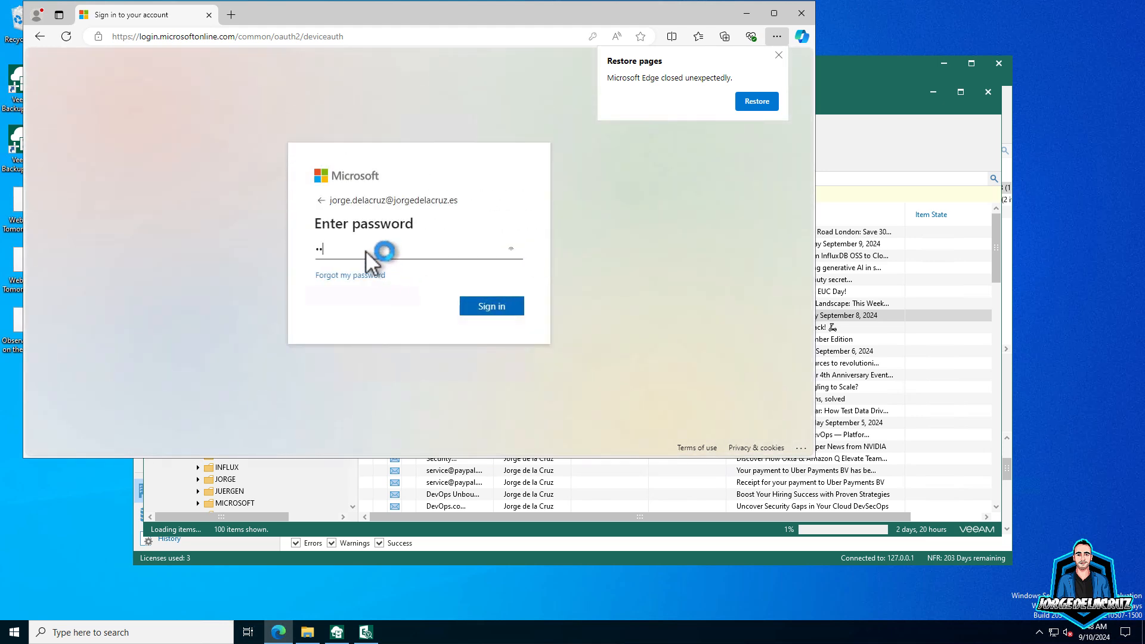
pyautogui.write('•••••••')
pyautogui.press('Return')
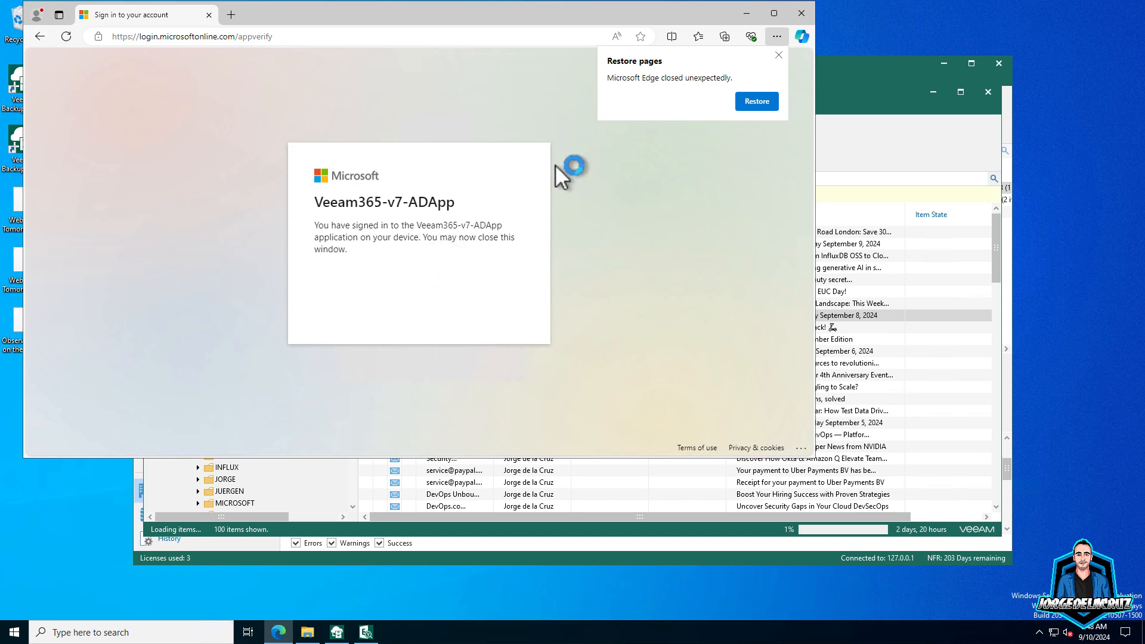
pyautogui.click(800, 13)
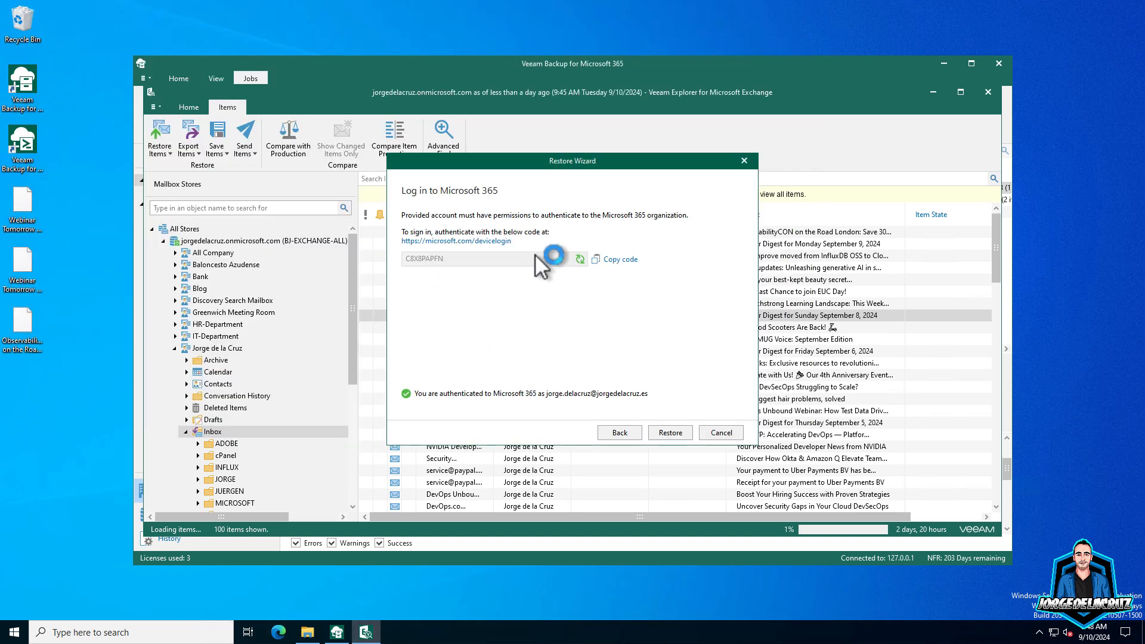
# - Run the restore and dismiss the summary reporting 1 item skipped
pyautogui.click(668, 431)
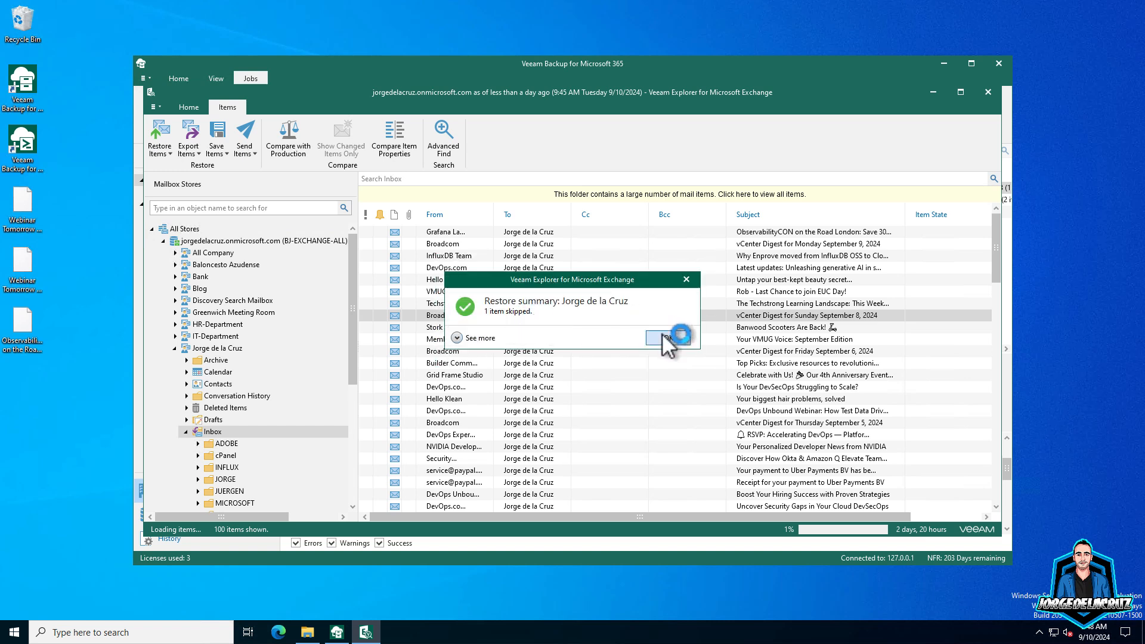
pyautogui.click(667, 338)
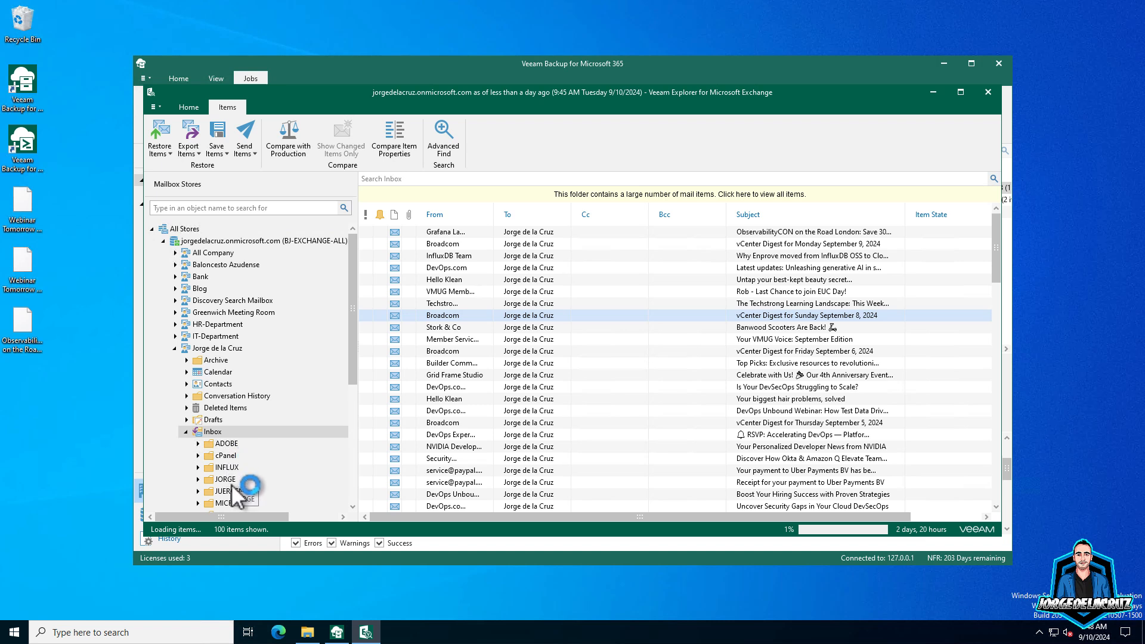
# - Open the '[Success] AWS PostgreSQL (1 instances)' message in the Inbox's VEEAM folder and scroll it
pyautogui.scroll(-2, 239, 474)
pyautogui.scroll(-1, 243, 476)
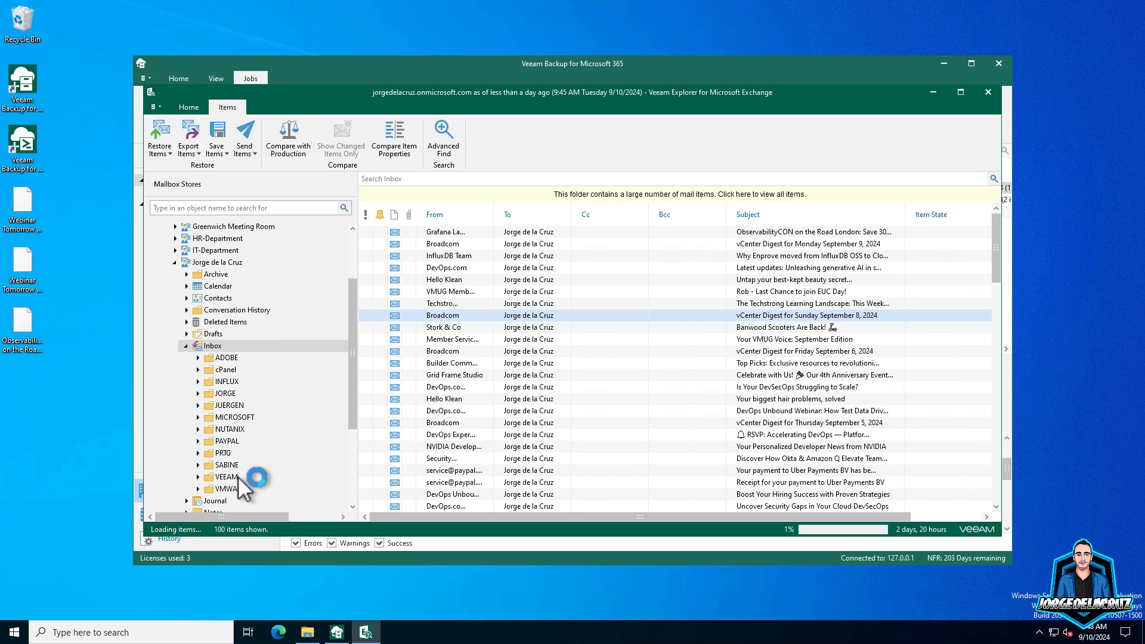
pyautogui.click(227, 477)
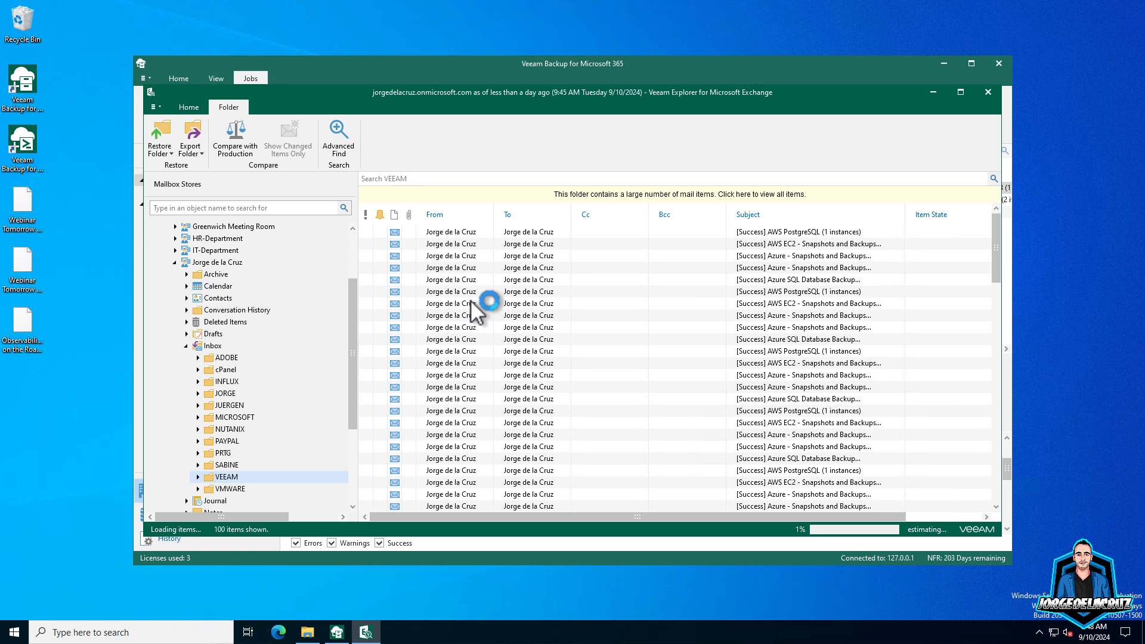
pyautogui.rightClick(493, 231)
pyautogui.click(583, 235)
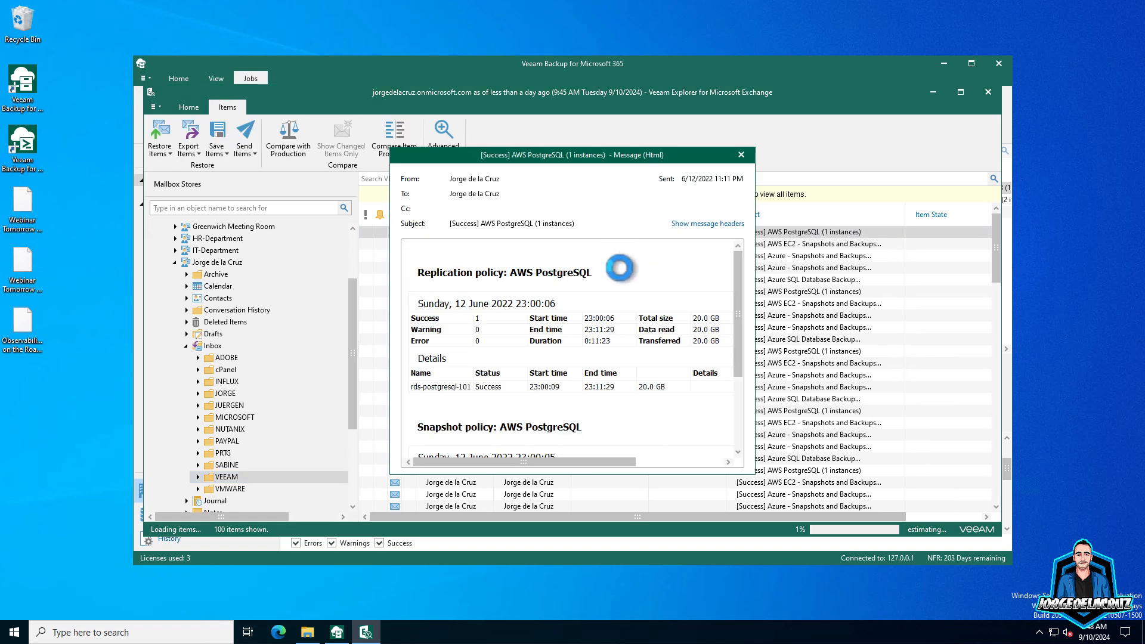
pyautogui.moveTo(737, 250)
pyautogui.mouseDown()
pyautogui.moveTo(739, 332)
pyautogui.moveTo(735, 232)
pyautogui.mouseUp()
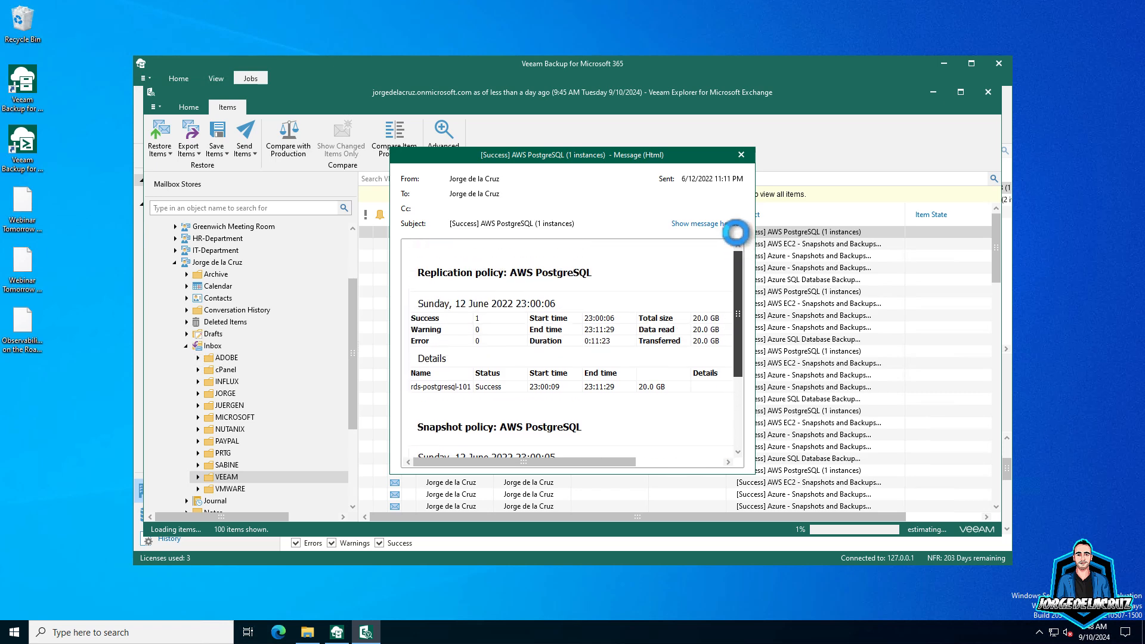
# - Save the AWS PostgreSQL message to the desktop and close the save summary
pyautogui.click(741, 155)
pyautogui.rightClick(441, 231)
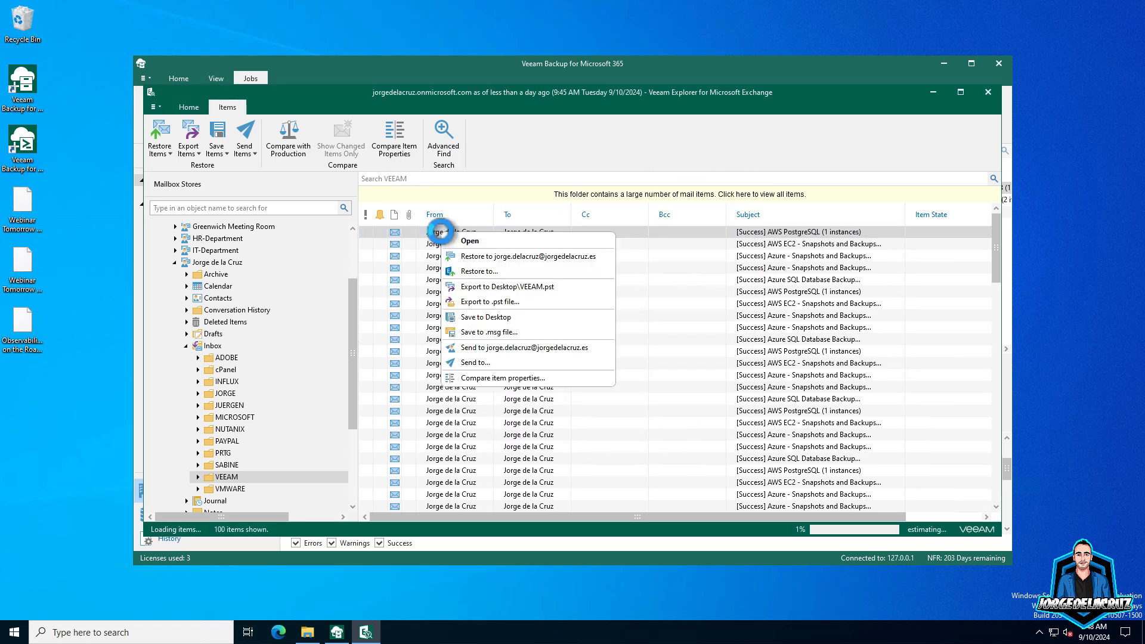
pyautogui.click(503, 317)
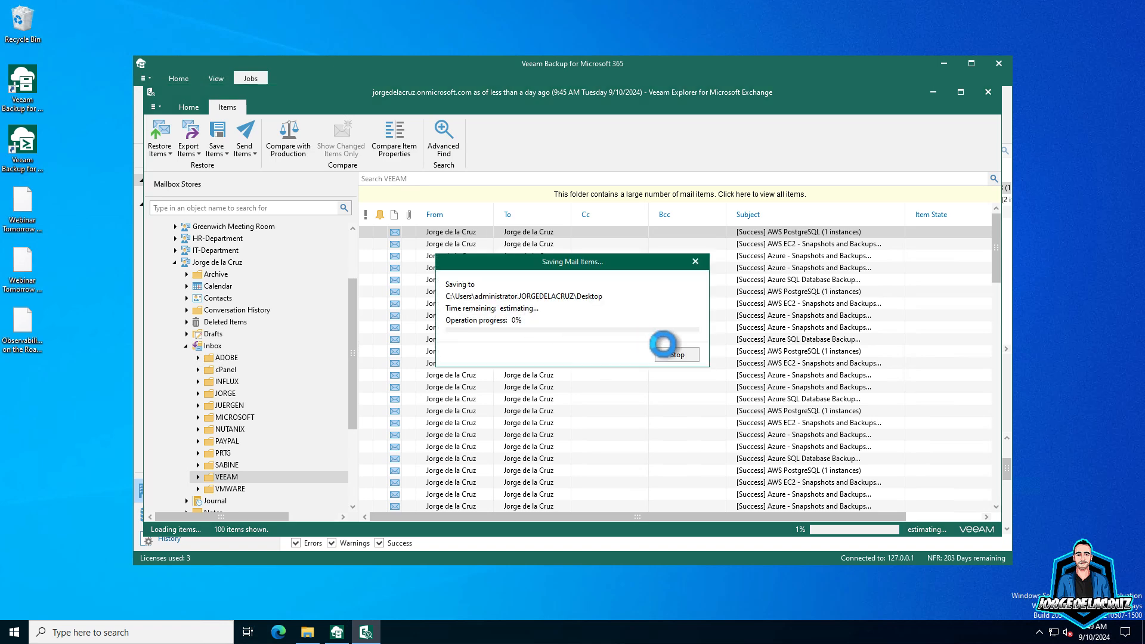
pyautogui.click(669, 350)
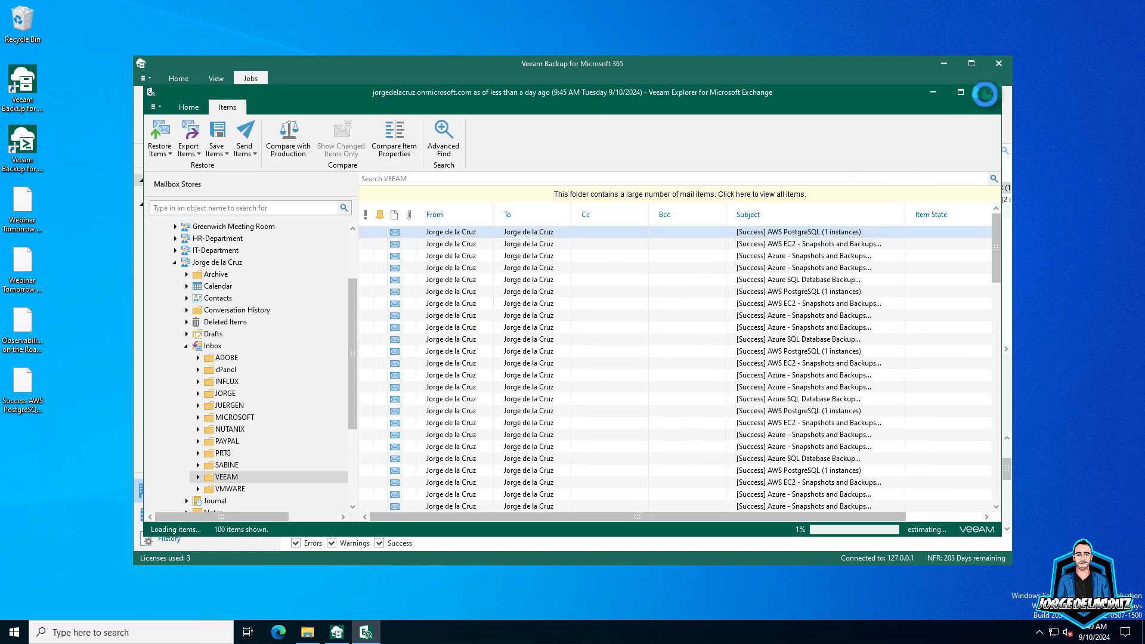
# - Close Veeam Explorer for Exchange and delete the four files from the desktop
pyautogui.click(987, 90)
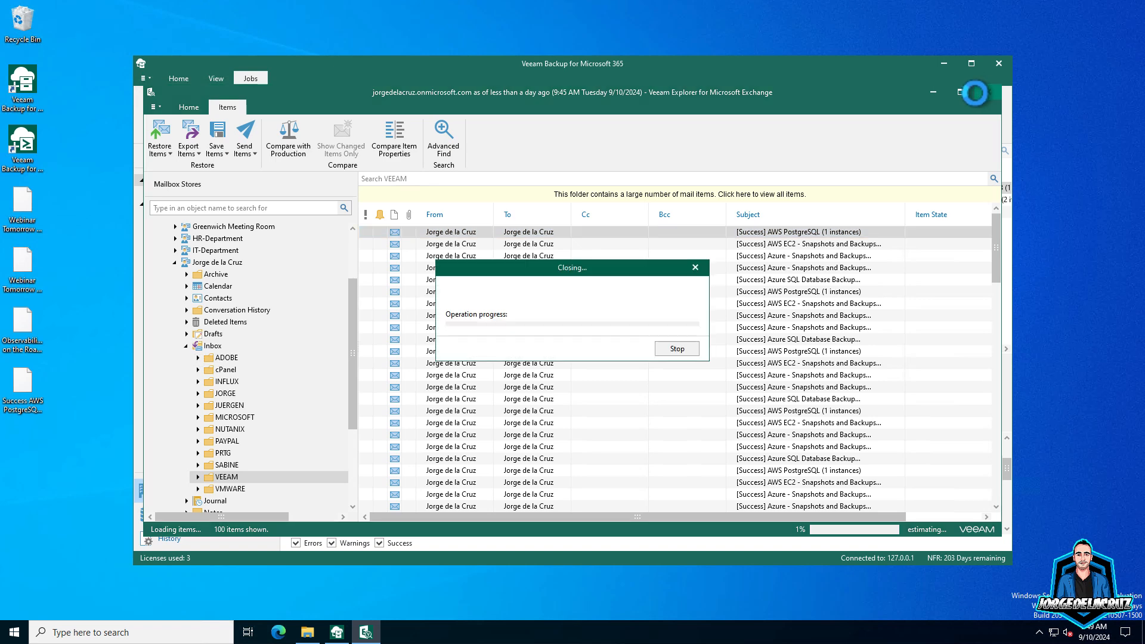
pyautogui.click(462, 308)
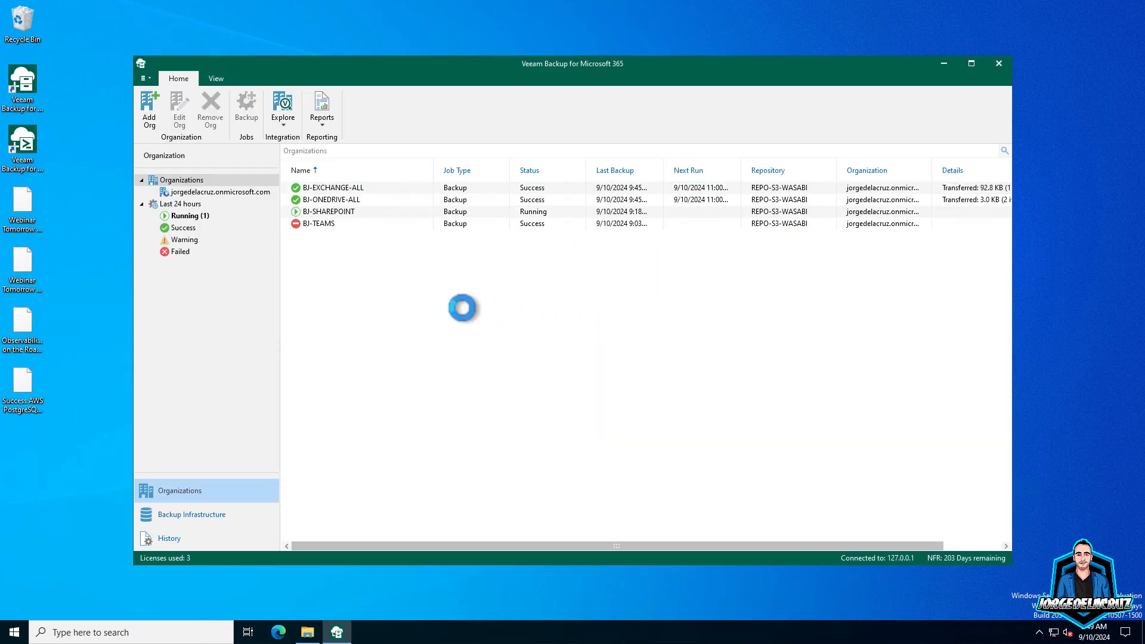
pyautogui.moveTo(62, 202); pyautogui.dragTo(12, 441)
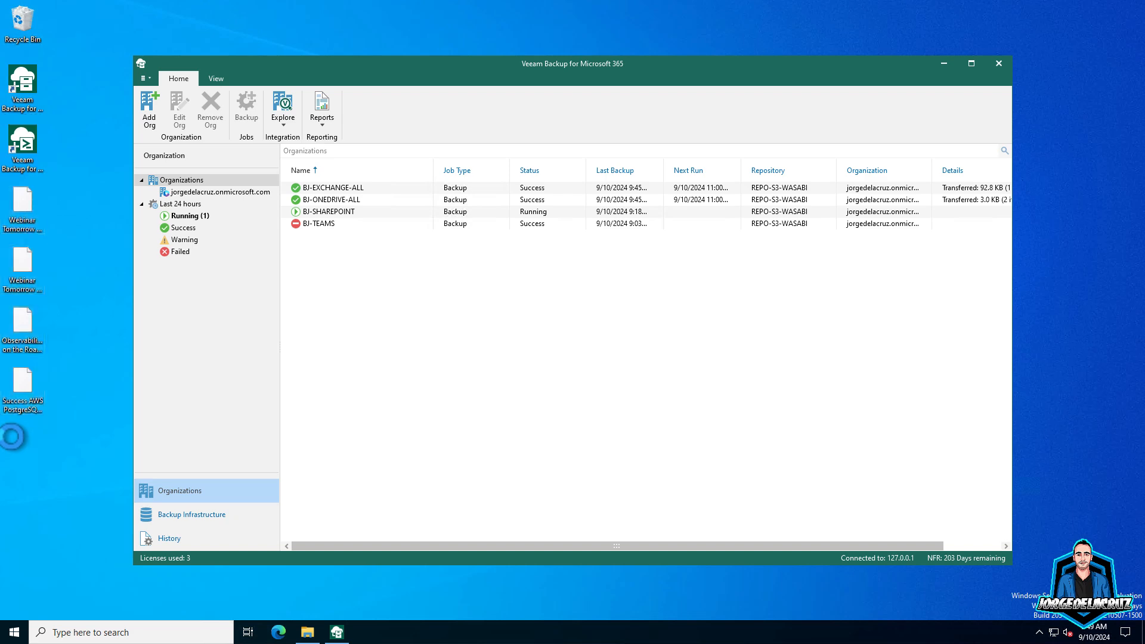
pyautogui.press('Delete')
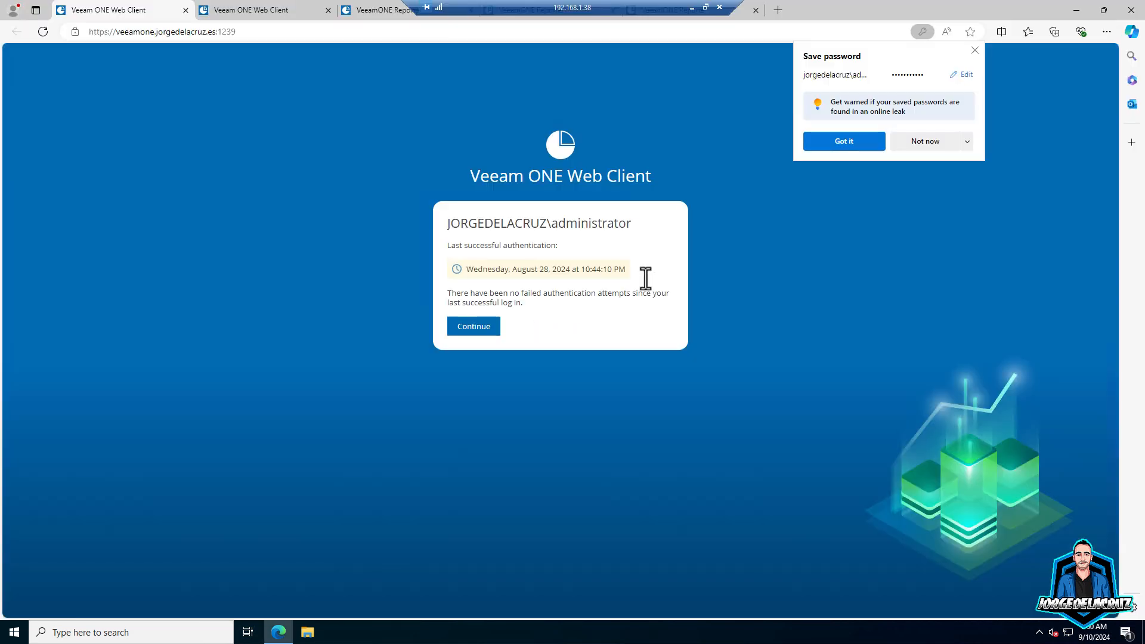
# - Decline saving the password, continue into the web client, and open the Microsoft 365 Security and Audit dashboard
pyautogui.click(921, 144)
pyautogui.click(475, 326)
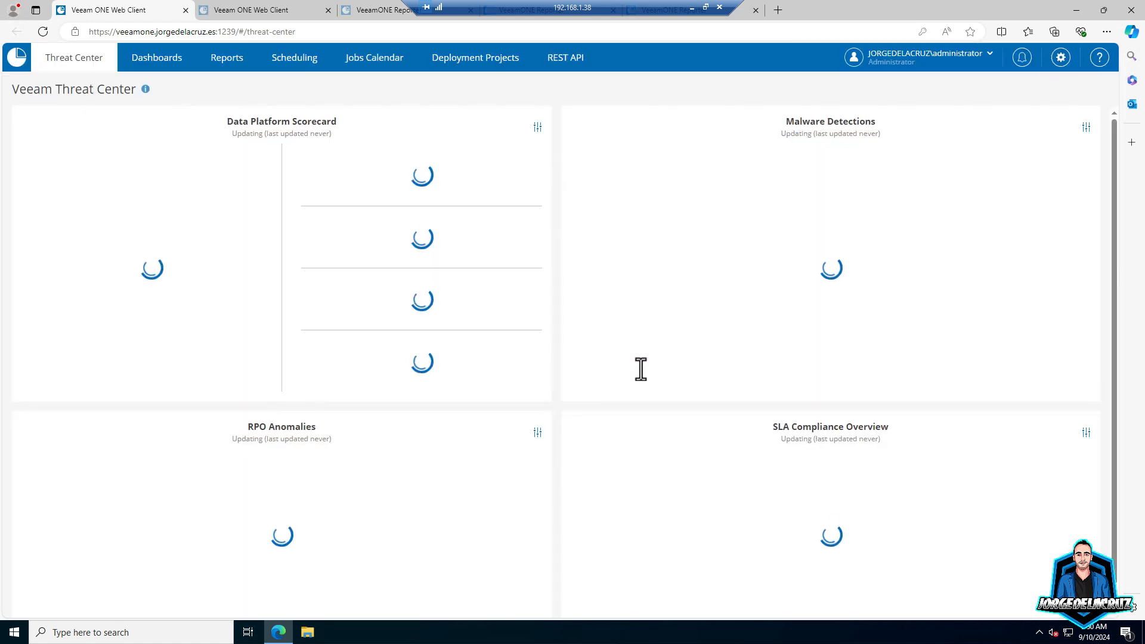
pyautogui.click(170, 59)
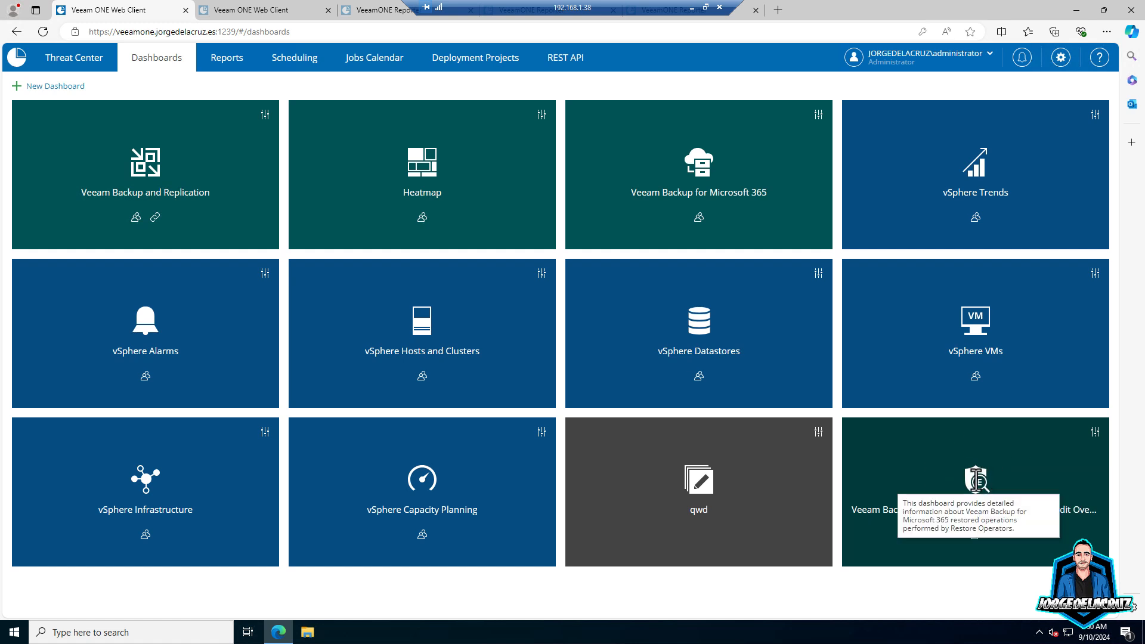
pyautogui.click(935, 475)
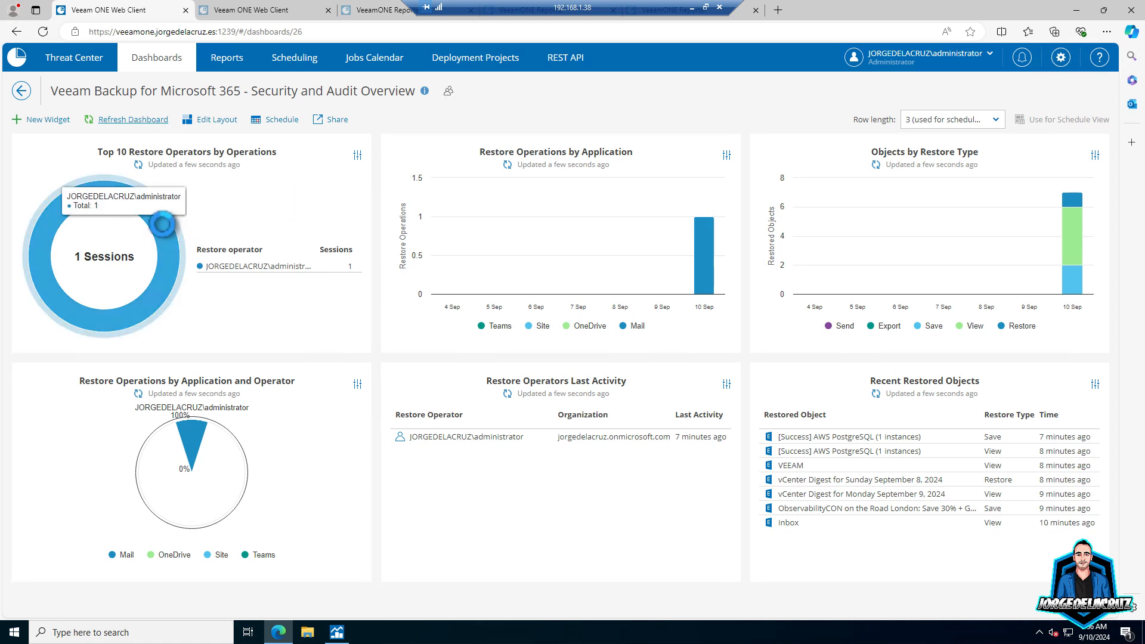
# - Regroup the Top 10 Restore Operators by Operations widget by Restored Objects, showing 7 objects
pyautogui.click(357, 155)
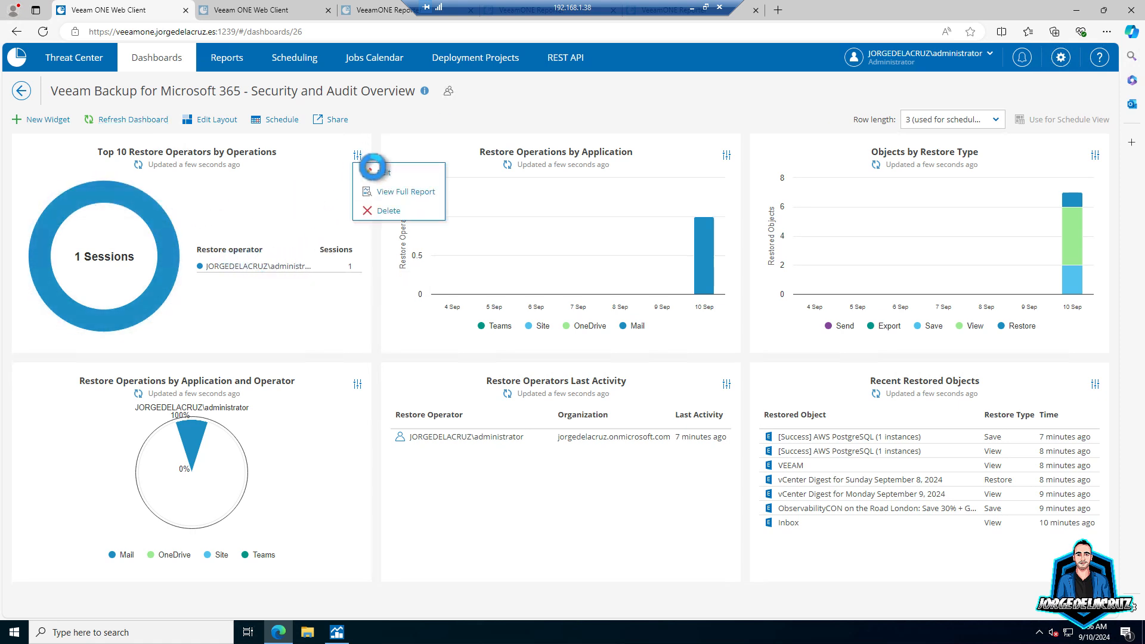
pyautogui.click(378, 172)
pyautogui.click(738, 489)
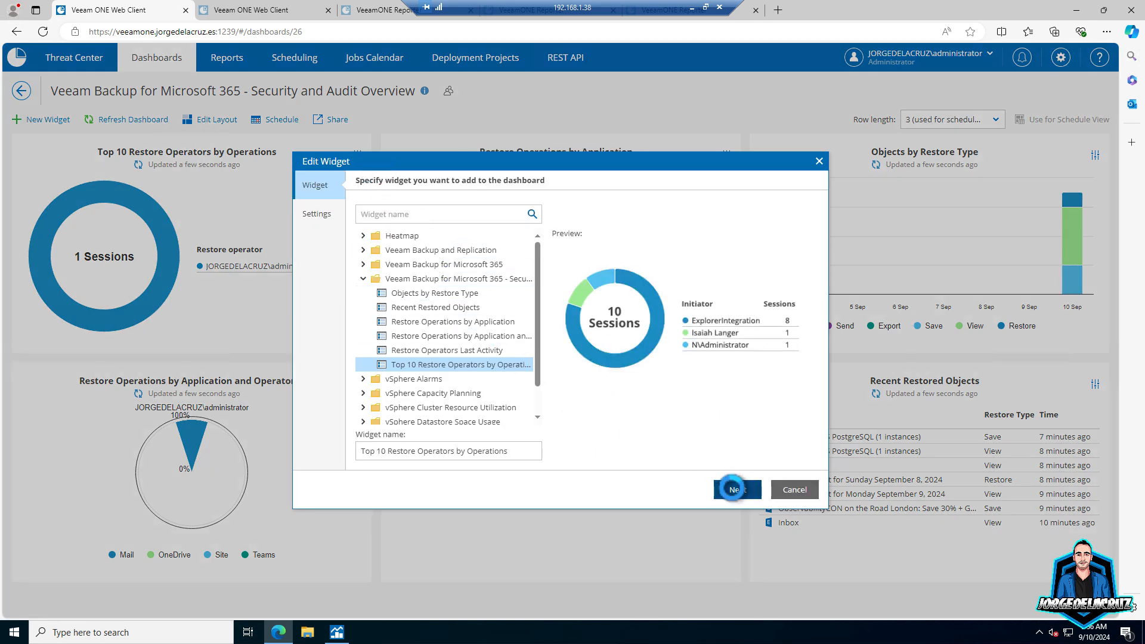
pyautogui.click(483, 262)
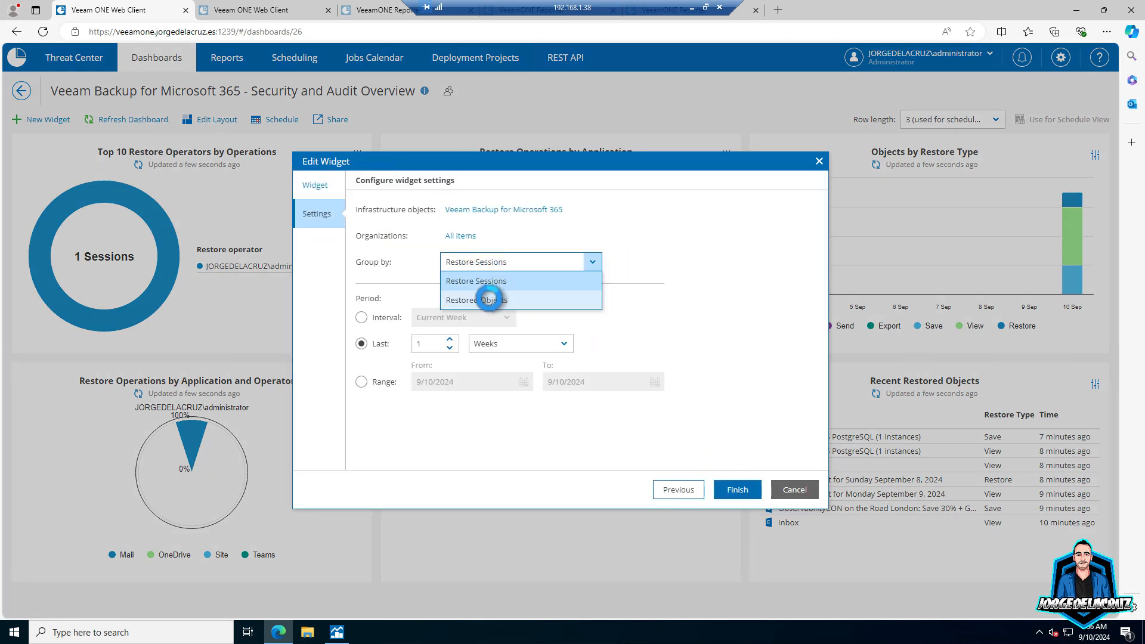
pyautogui.click(484, 296)
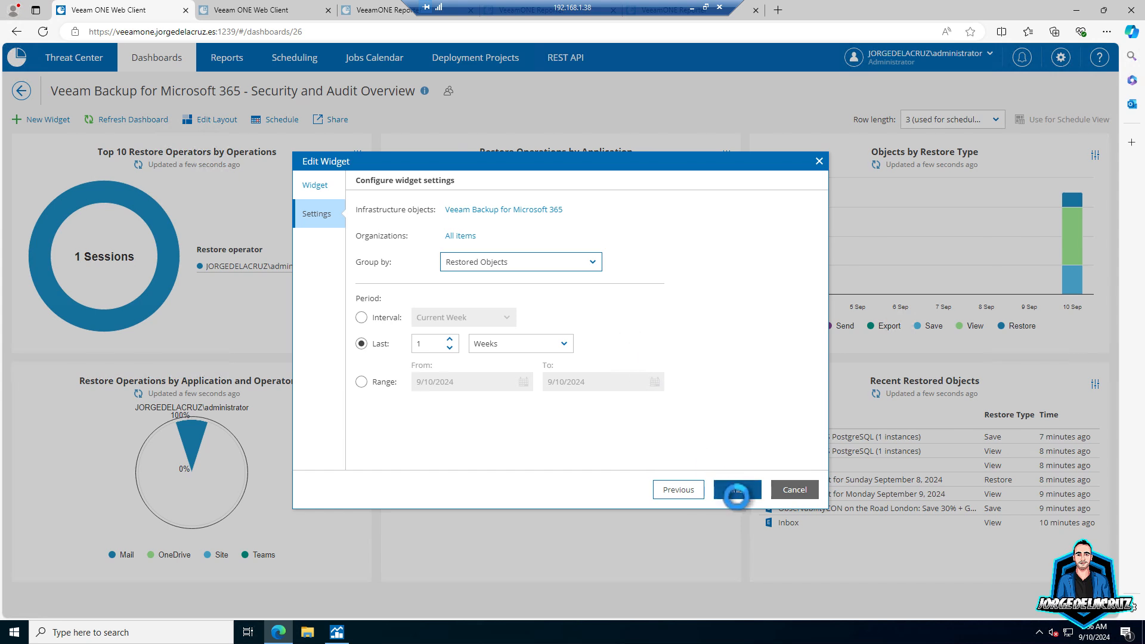
pyautogui.click(736, 490)
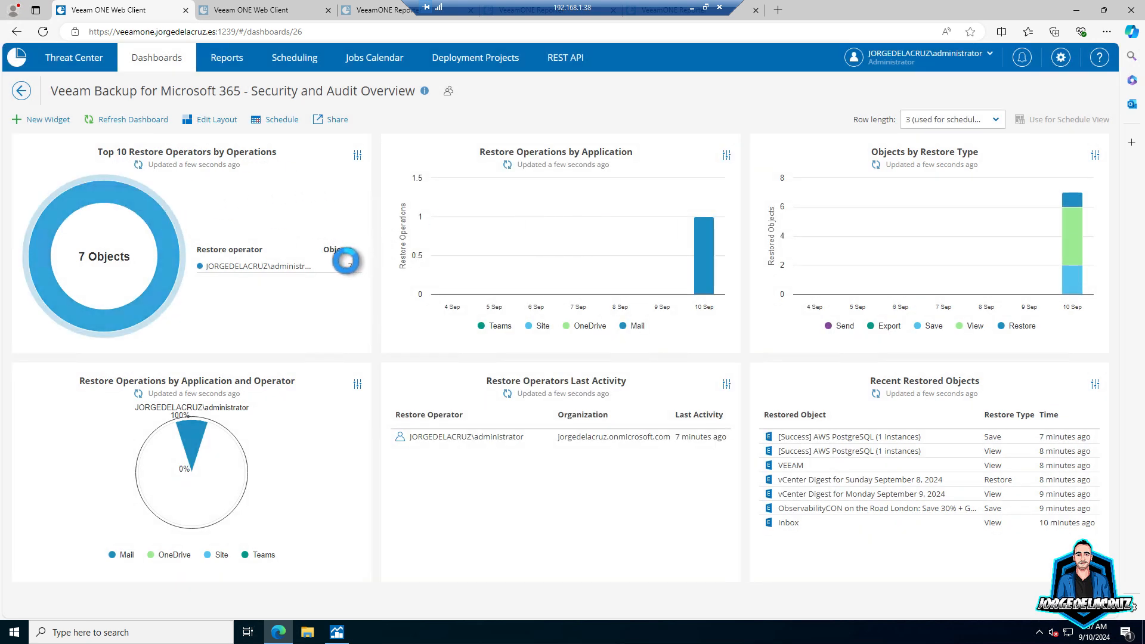
pyautogui.moveTo(334, 265)
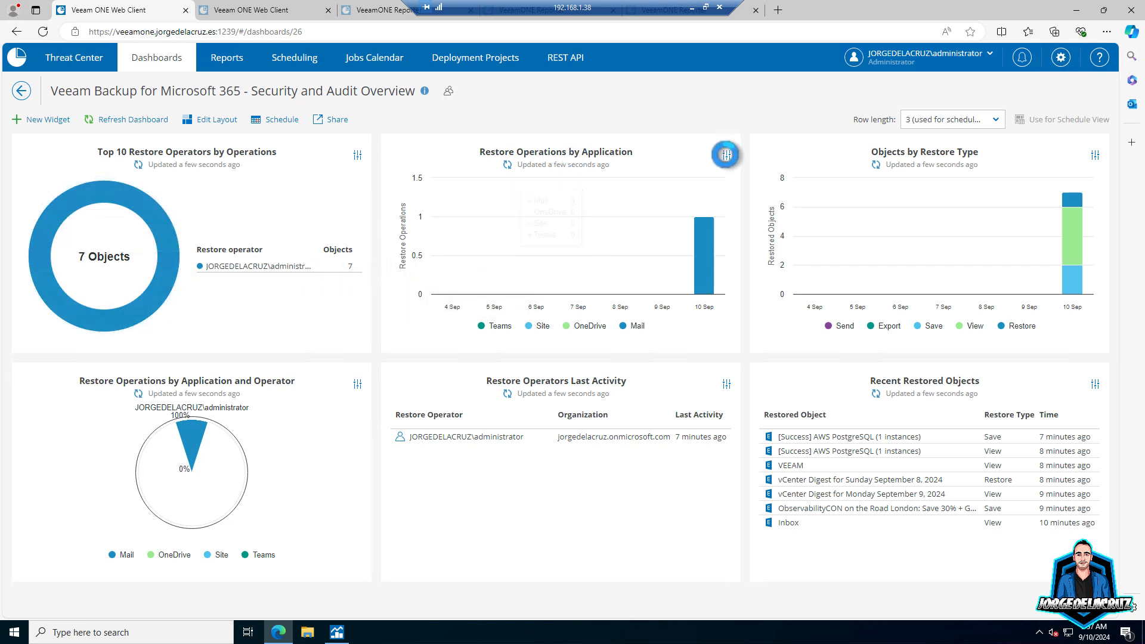
# - Edit the Restore Operations by Application widget and set its Group by to Restored Objects
pyautogui.click(726, 154)
pyautogui.click(753, 187)
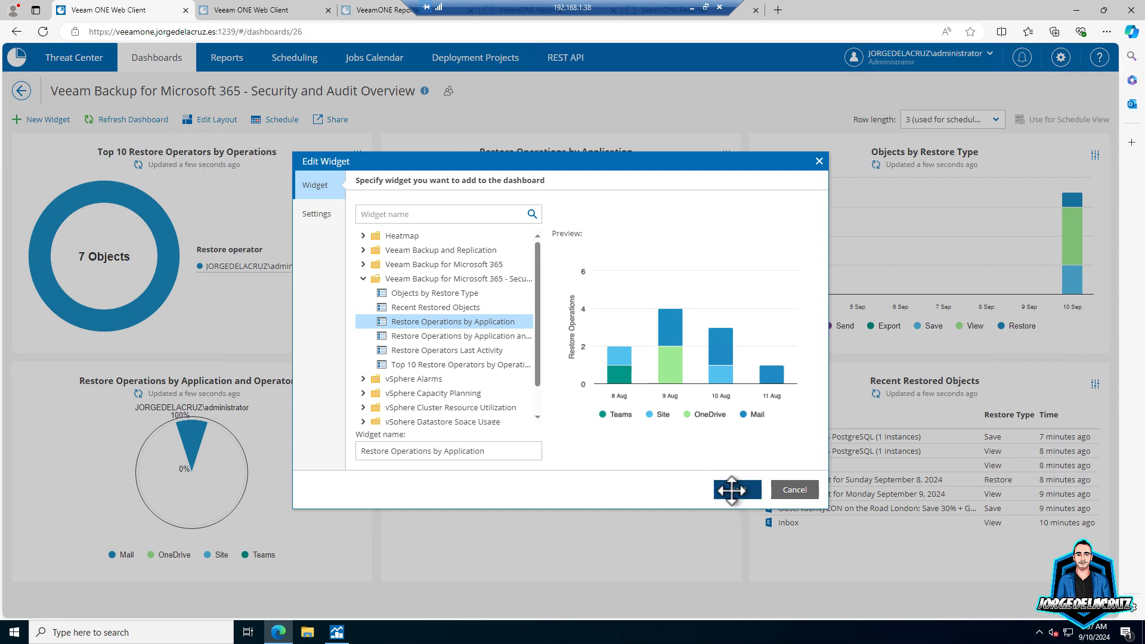
pyautogui.click(731, 490)
pyautogui.click(503, 287)
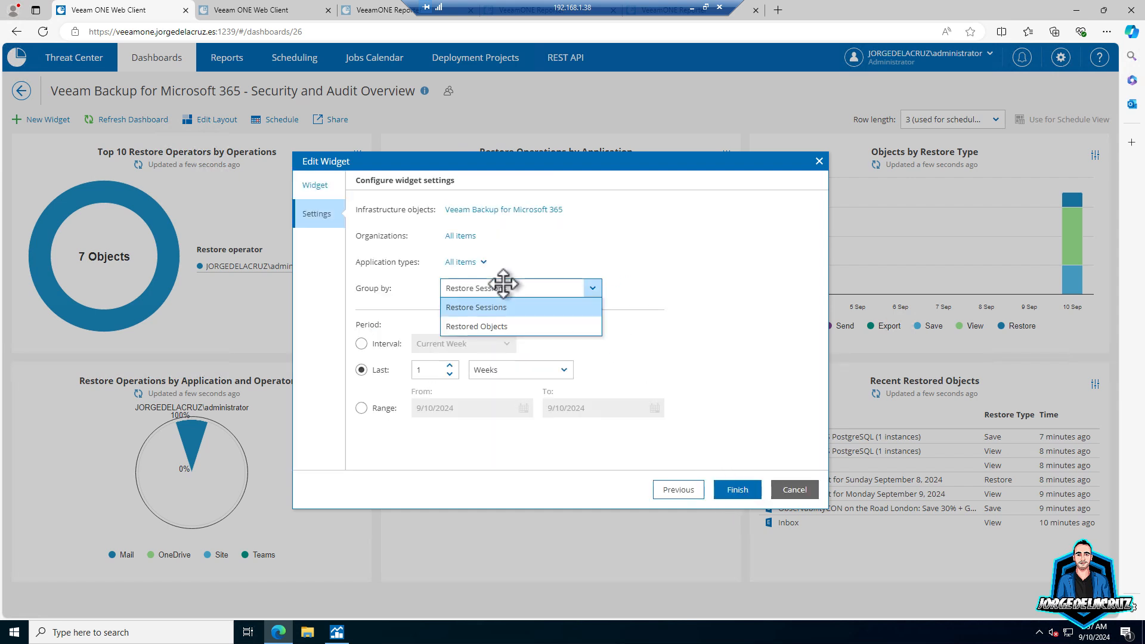
pyautogui.click(498, 323)
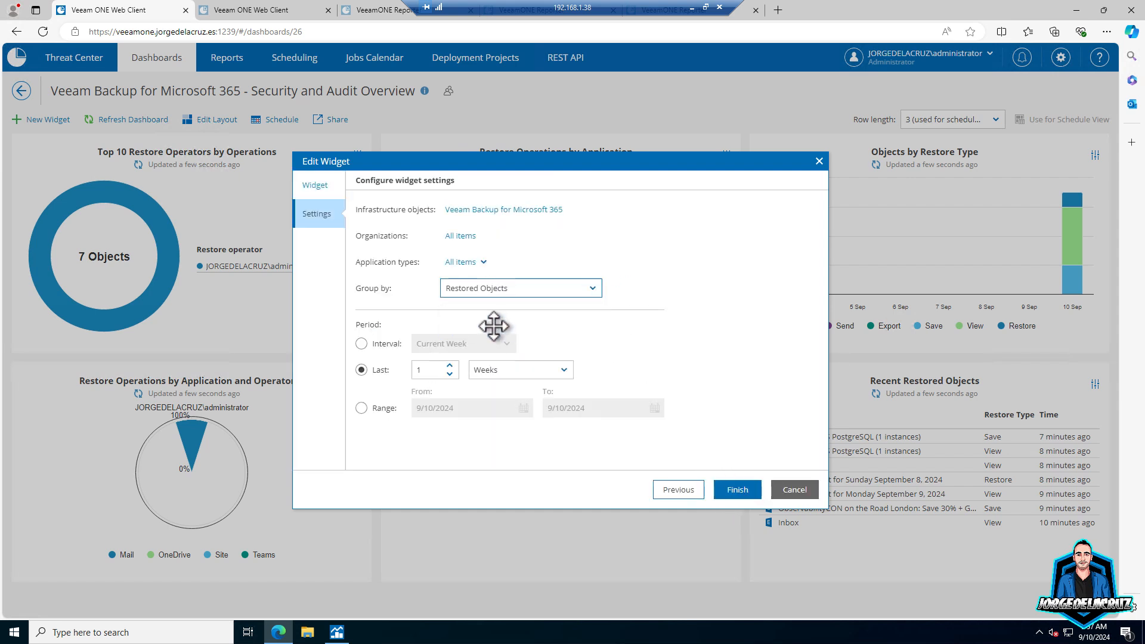
# - Review the widget's application types and organizations unchanged, then save the widget settings
pyautogui.click(479, 260)
pyautogui.click(627, 246)
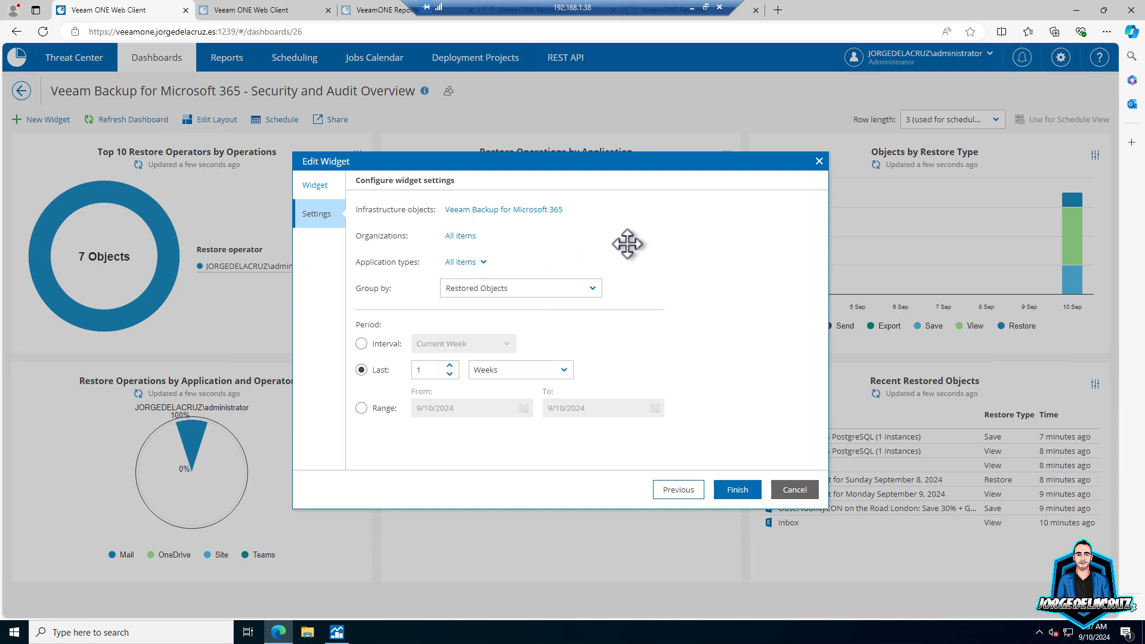
pyautogui.click(455, 236)
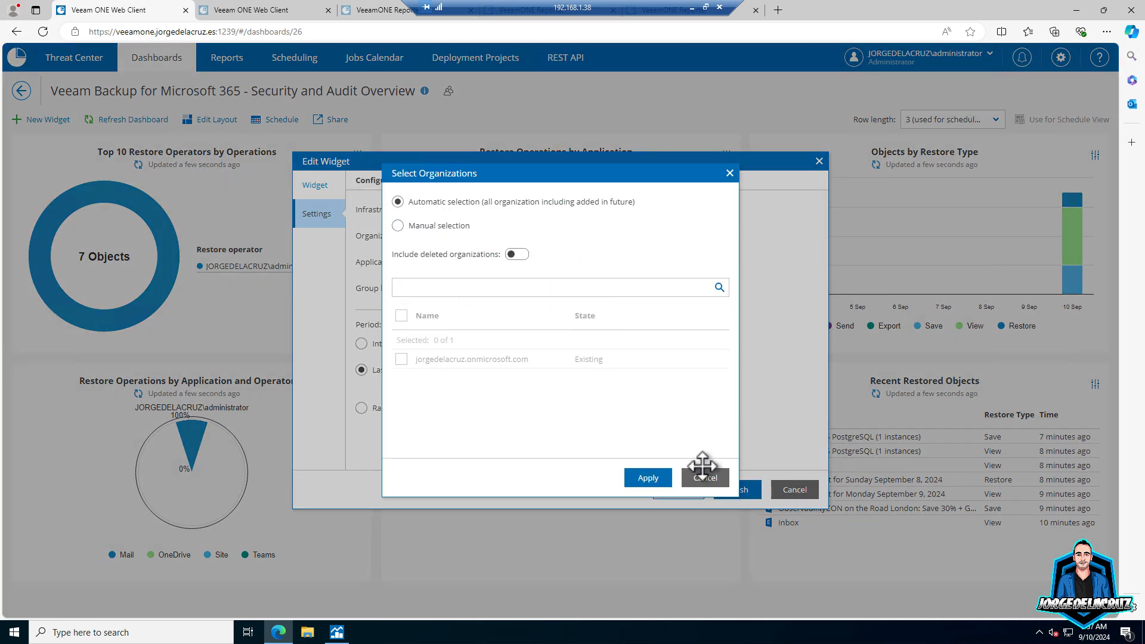
pyautogui.click(706, 478)
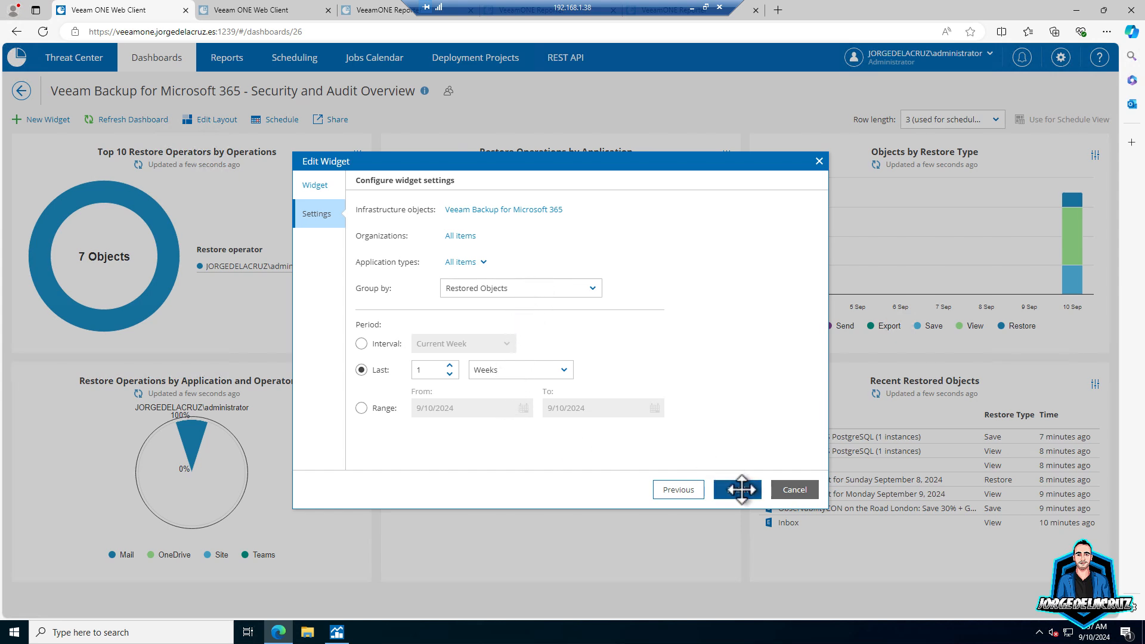
pyautogui.click(739, 490)
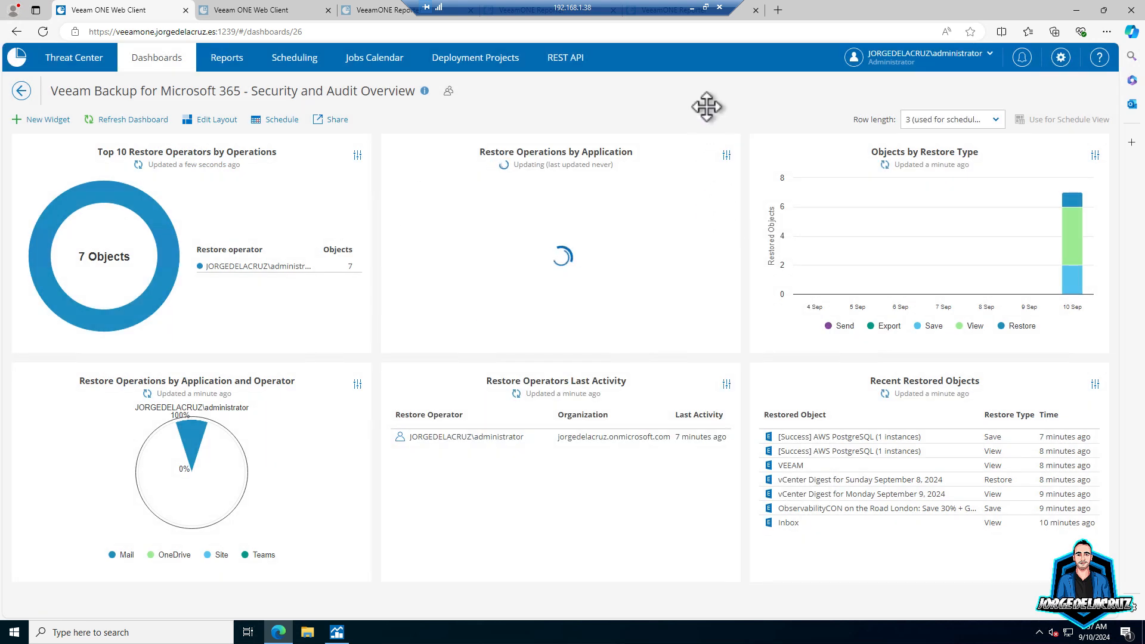
pyautogui.moveTo(702, 229)
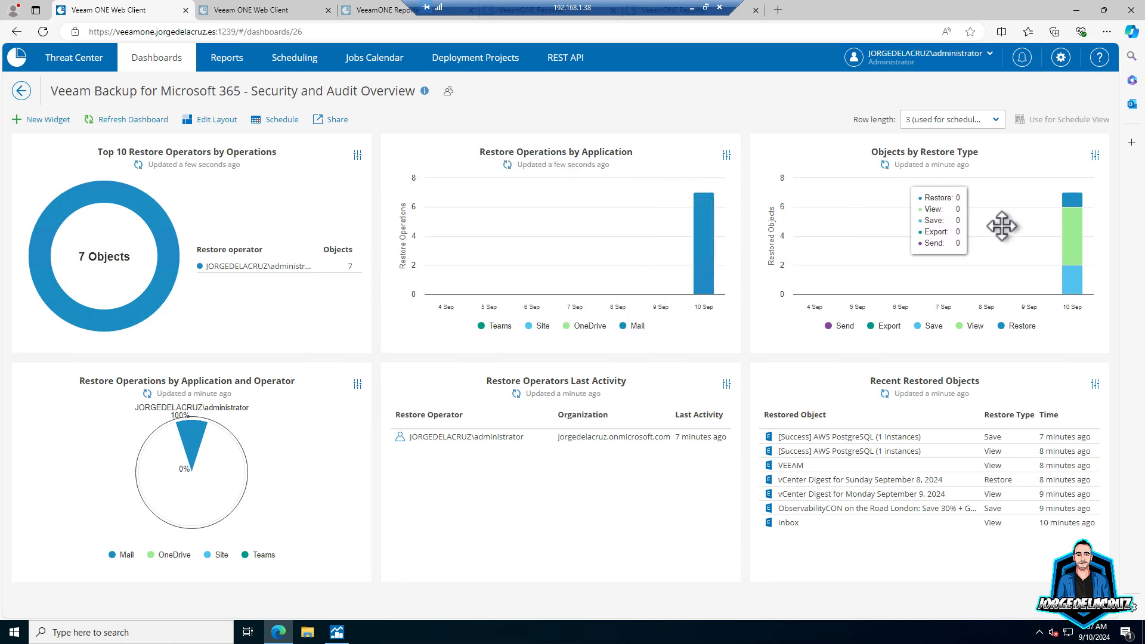
pyautogui.moveTo(1069, 234)
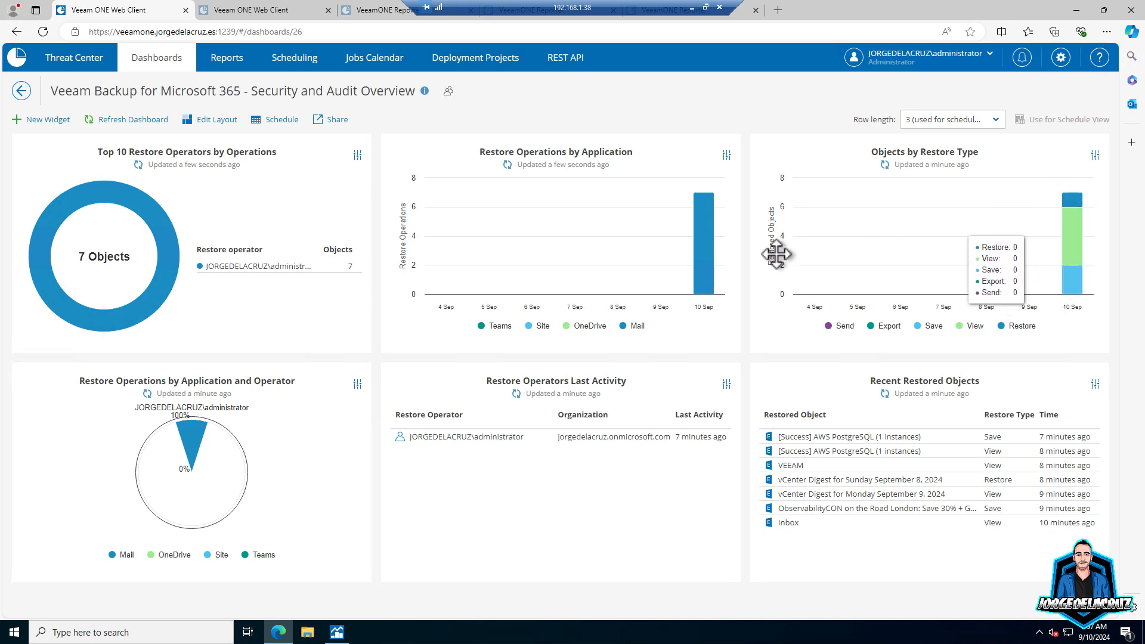
pyautogui.moveTo(202, 433)
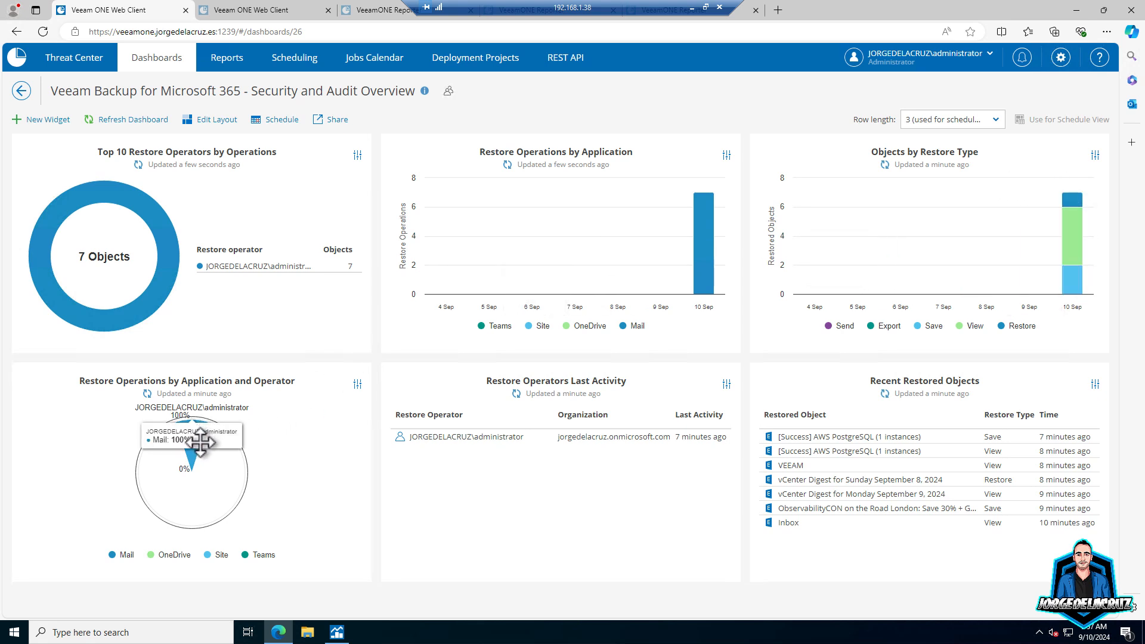
# - Set the Restore Operations by Application and Operator widget's Group by to Restored Objects
pyautogui.click(359, 383)
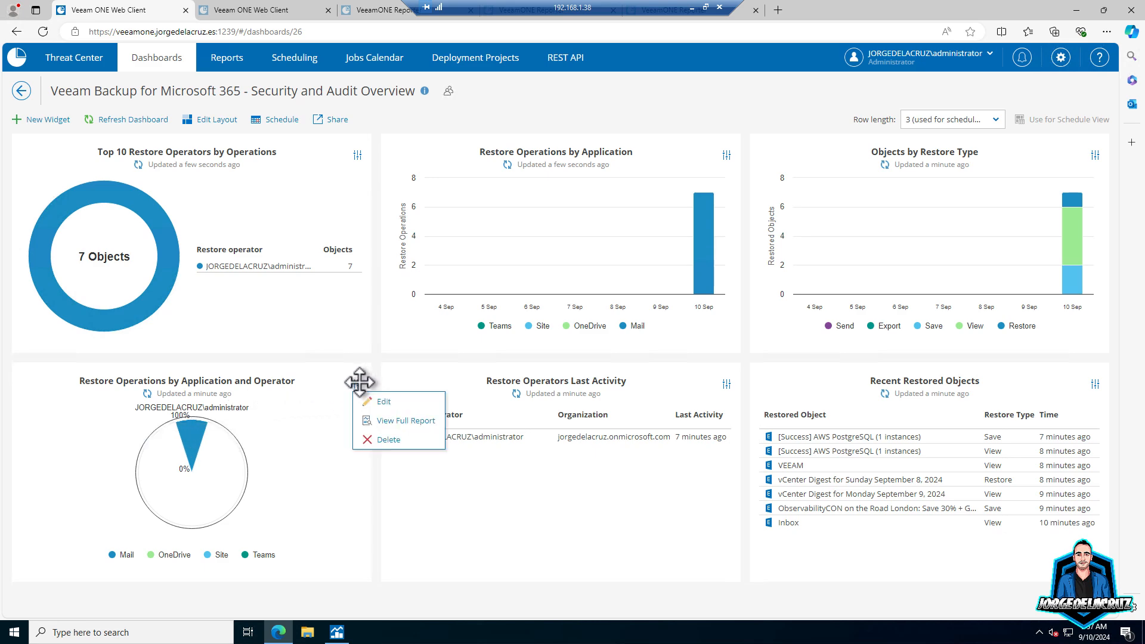
pyautogui.click(382, 401)
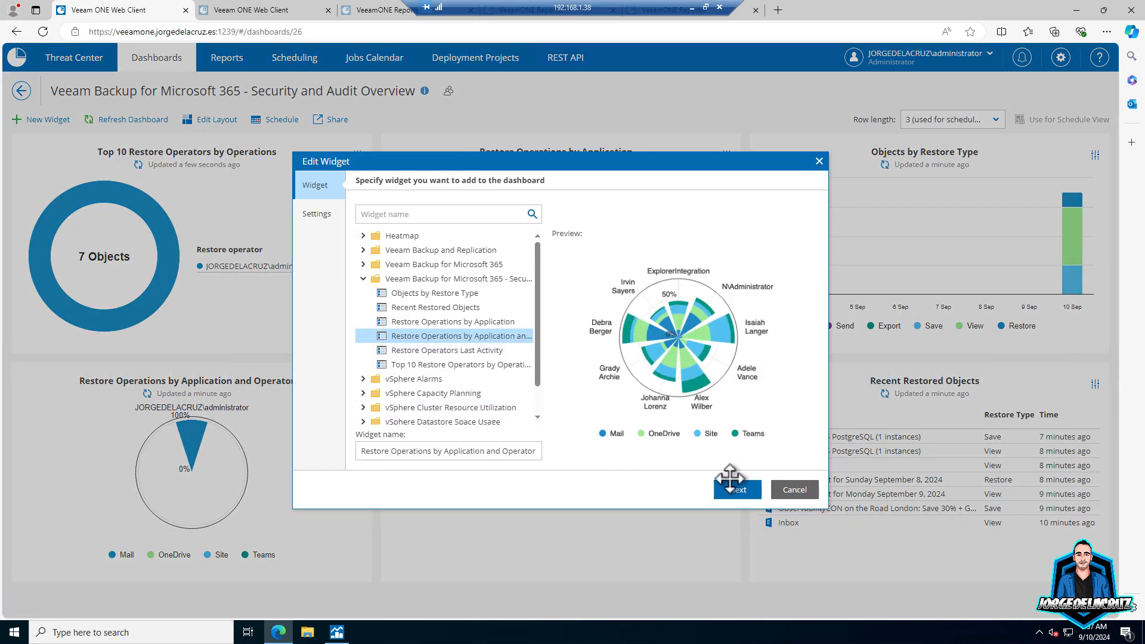
pyautogui.click(734, 486)
pyautogui.click(540, 288)
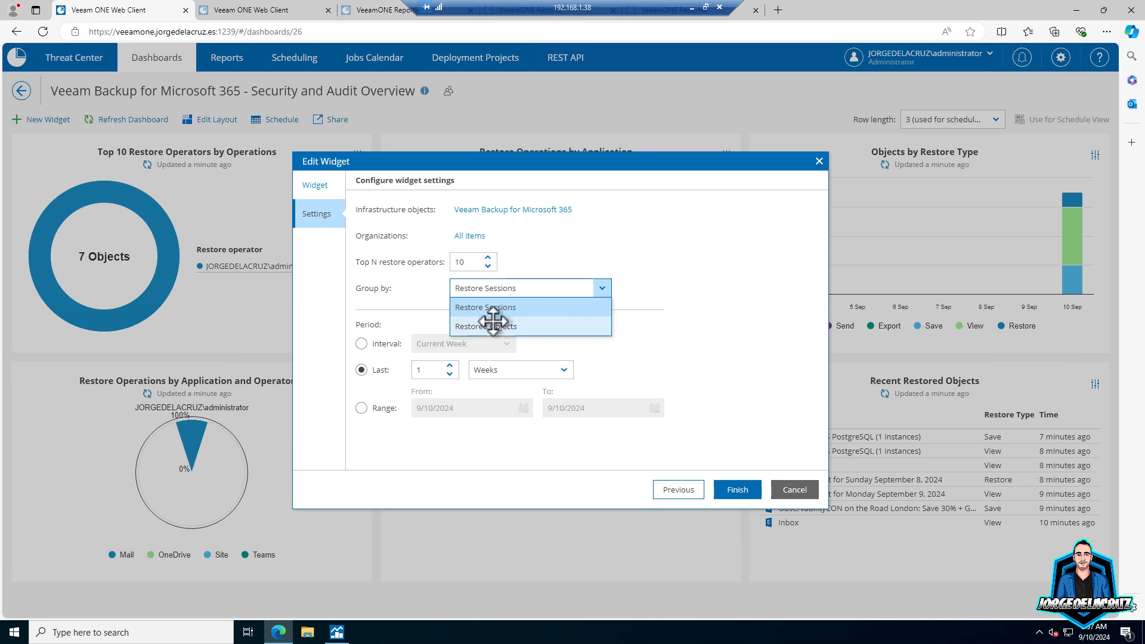
pyautogui.click(493, 326)
pyautogui.click(737, 489)
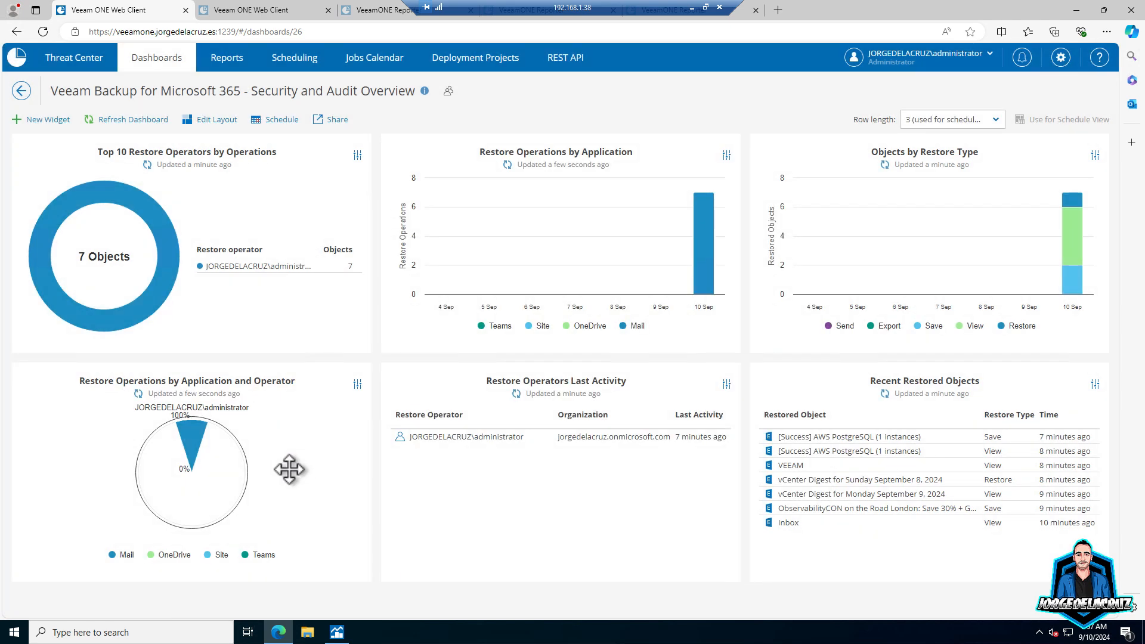
# - Highlight the operator's last activity entry and the recently restored objects list
pyautogui.moveTo(192, 430)
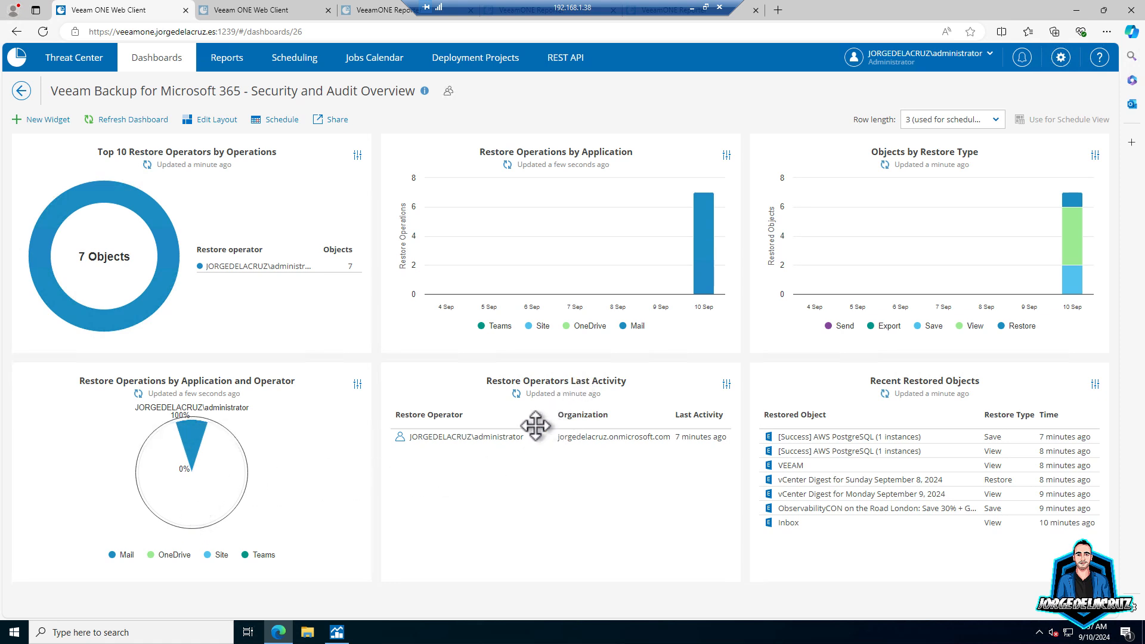
pyautogui.moveTo(497, 434); pyautogui.dragTo(720, 442)
pyautogui.click(677, 467)
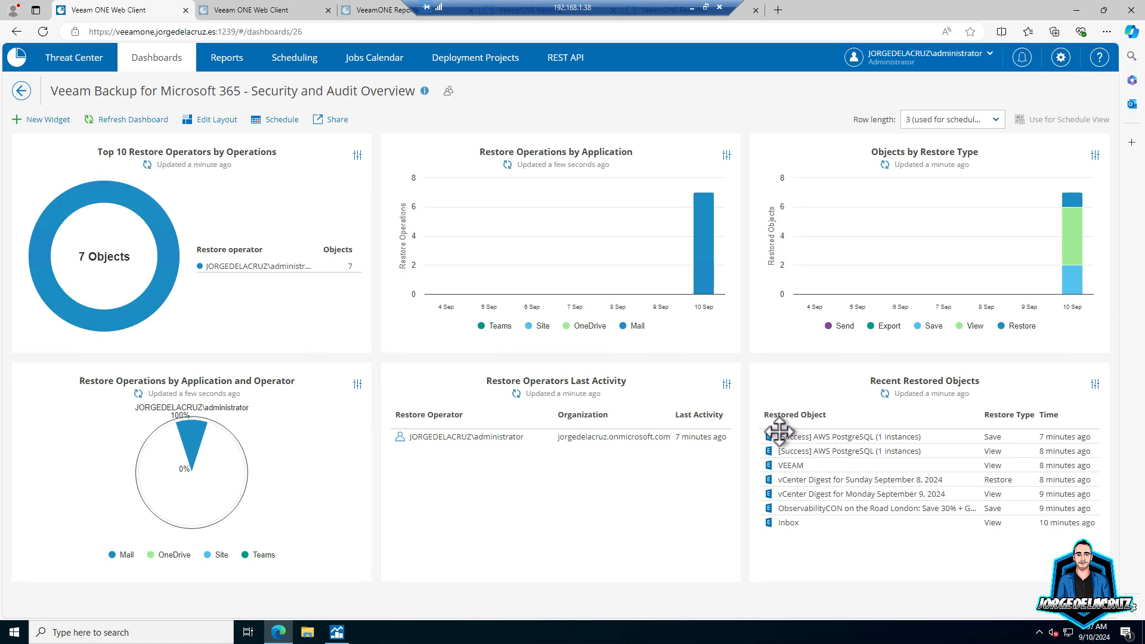
pyautogui.moveTo(788, 441); pyautogui.dragTo(885, 519)
# - Clear the highlight and select the Veeam Backup for Microsoft 365 node in the alarm tree
pyautogui.click(855, 557)
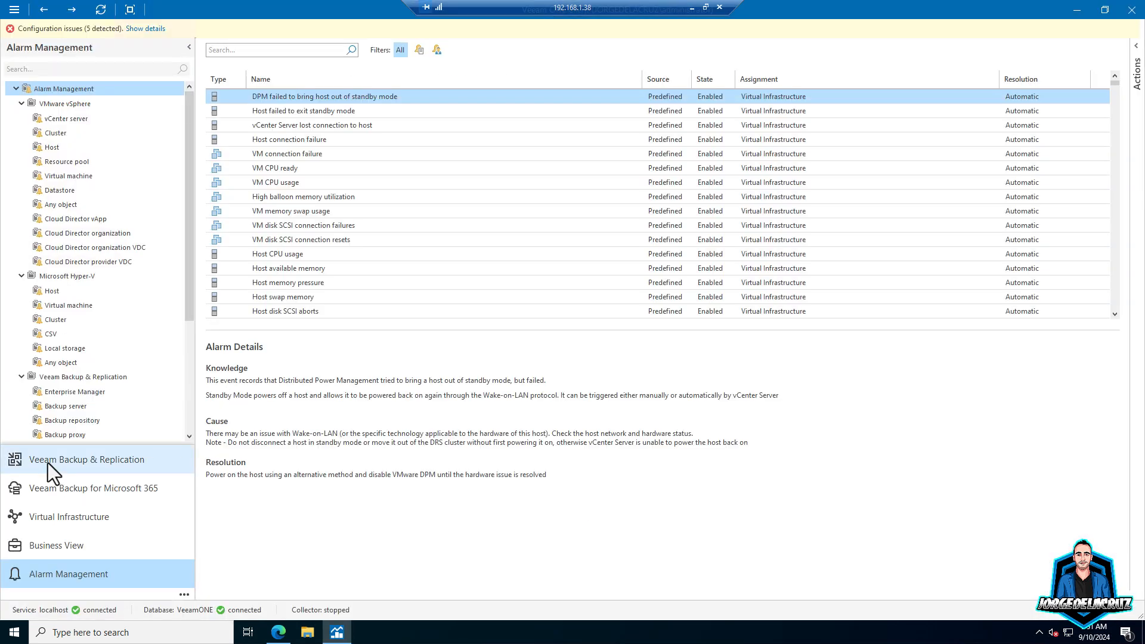
pyautogui.scroll(-4, 91, 322)
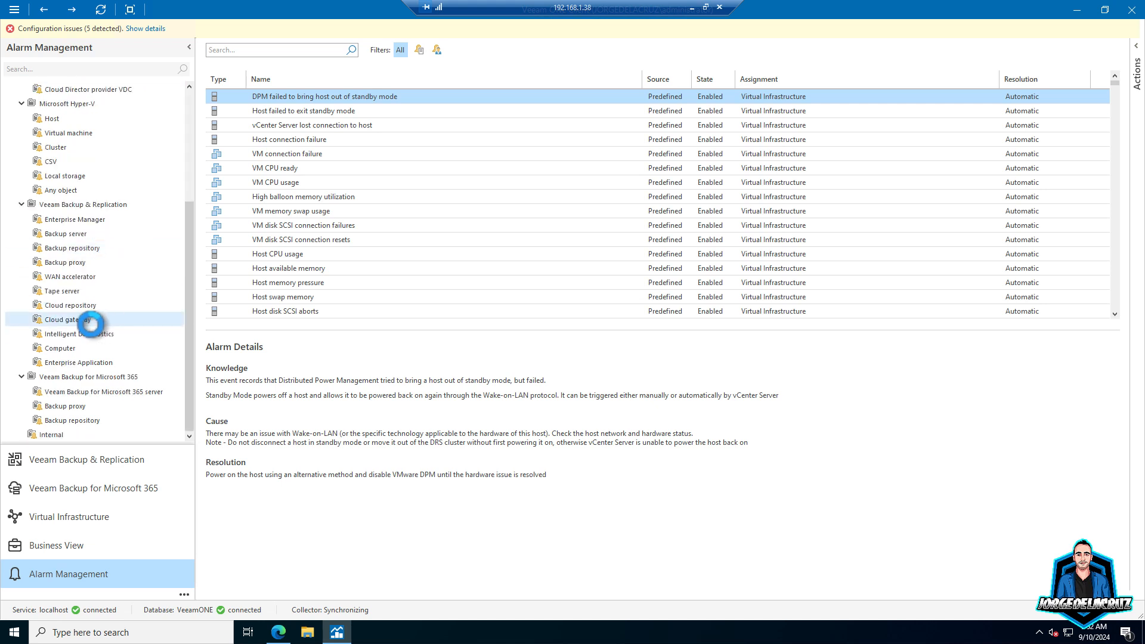
pyautogui.click(78, 377)
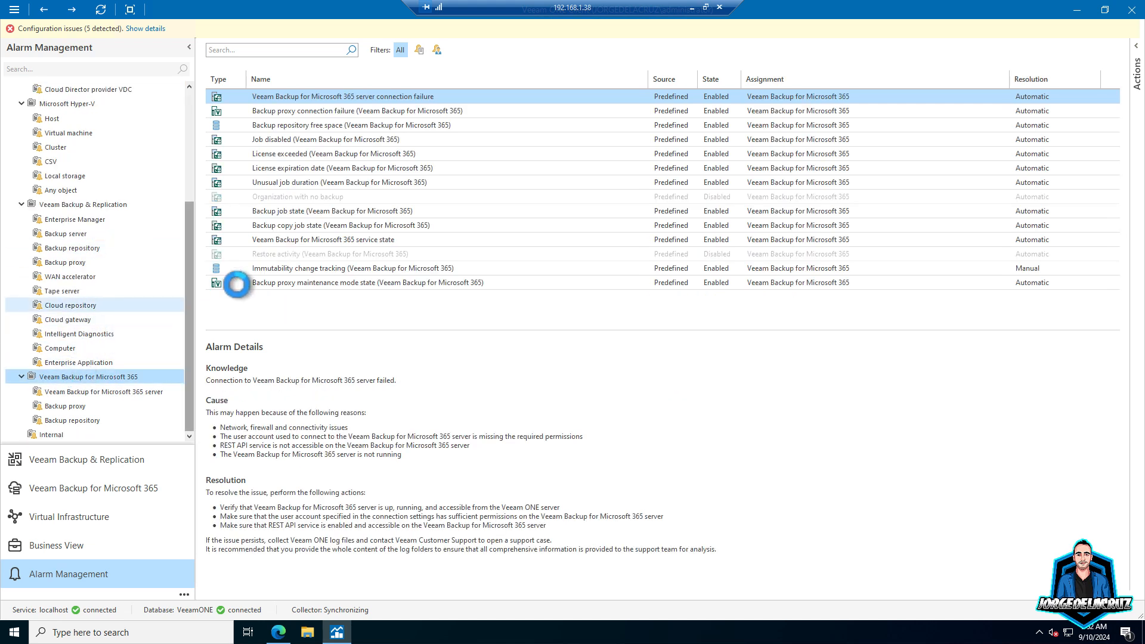
# - Open and enable the Restore activity alarm, then review its rules' object types
pyautogui.doubleClick(292, 253)
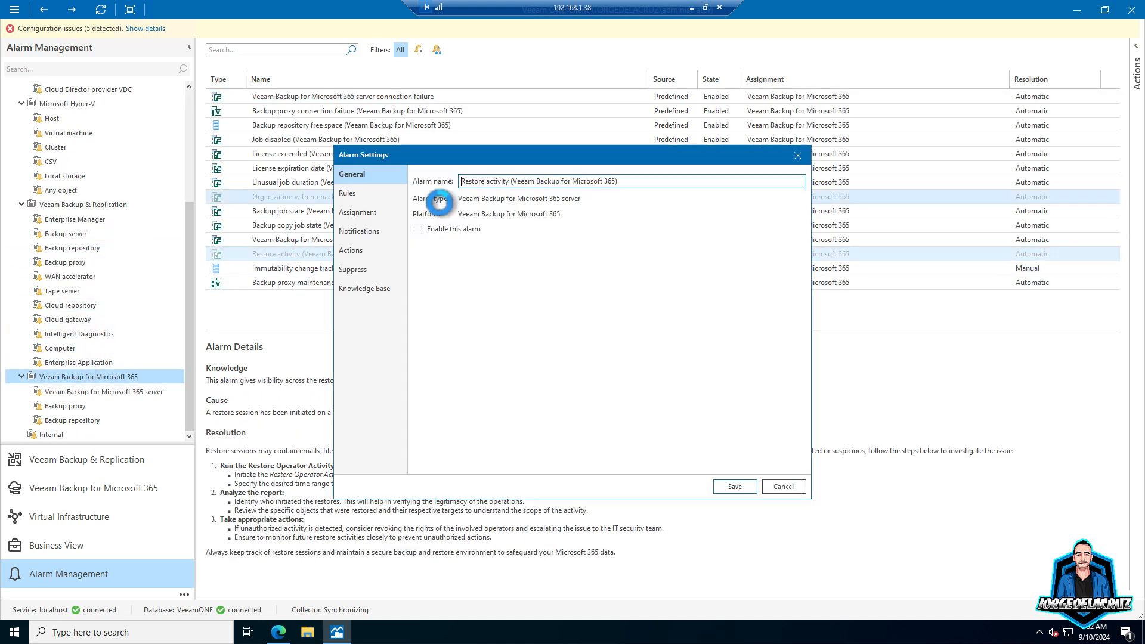
pyautogui.click(418, 229)
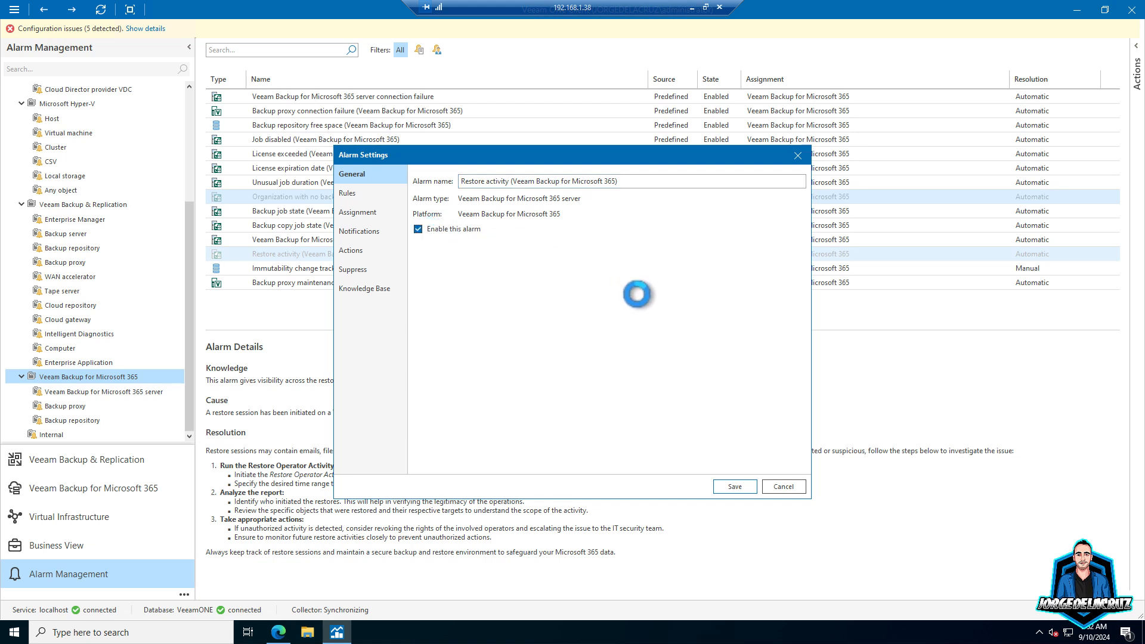
pyautogui.click(355, 193)
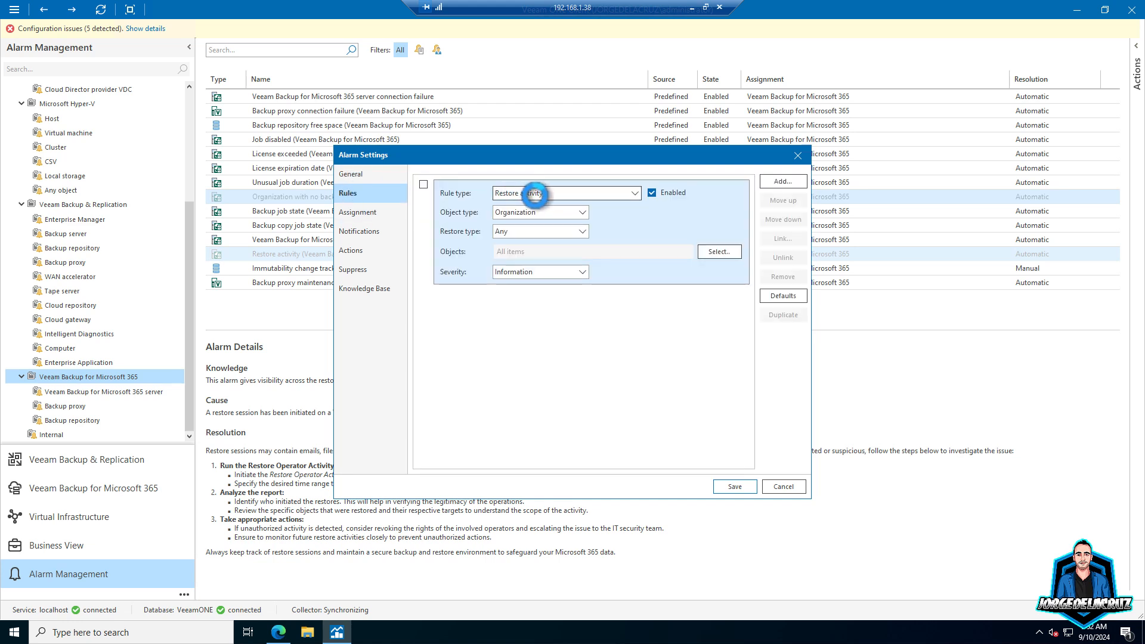
pyautogui.click(534, 213)
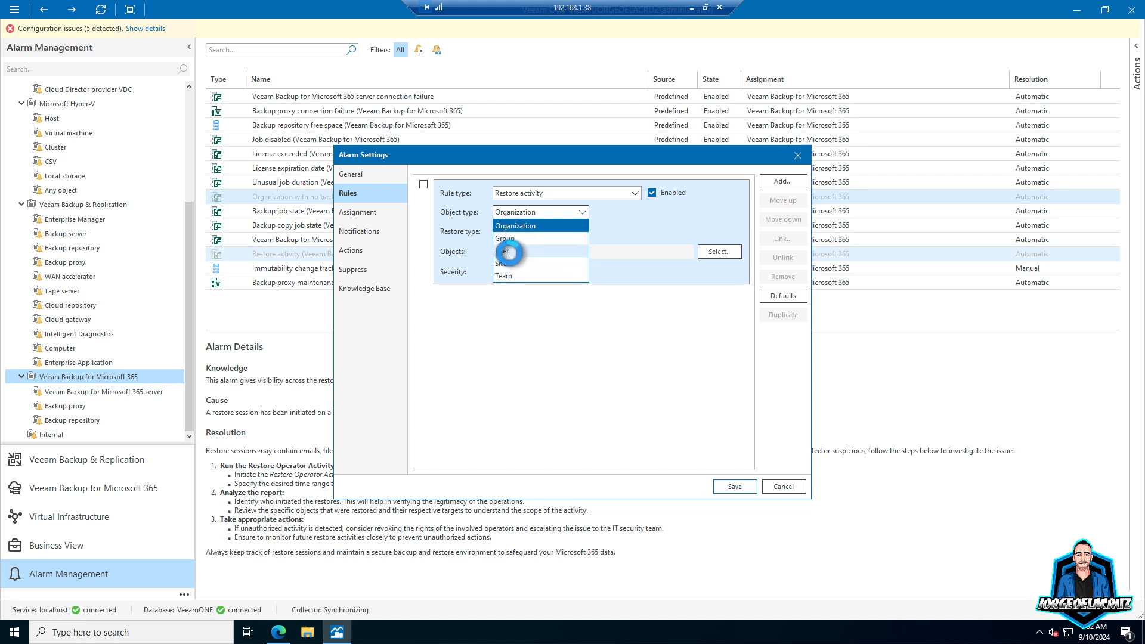
pyautogui.click(506, 340)
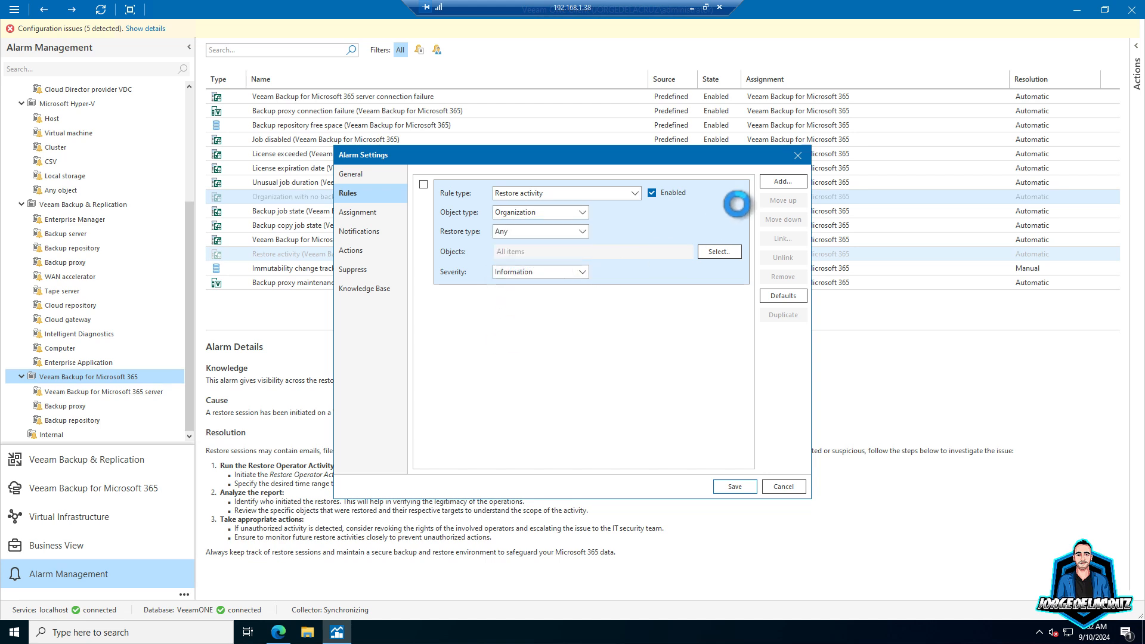
# - Start a new condition/state-based rule of type Restore activity
pyautogui.click(781, 181)
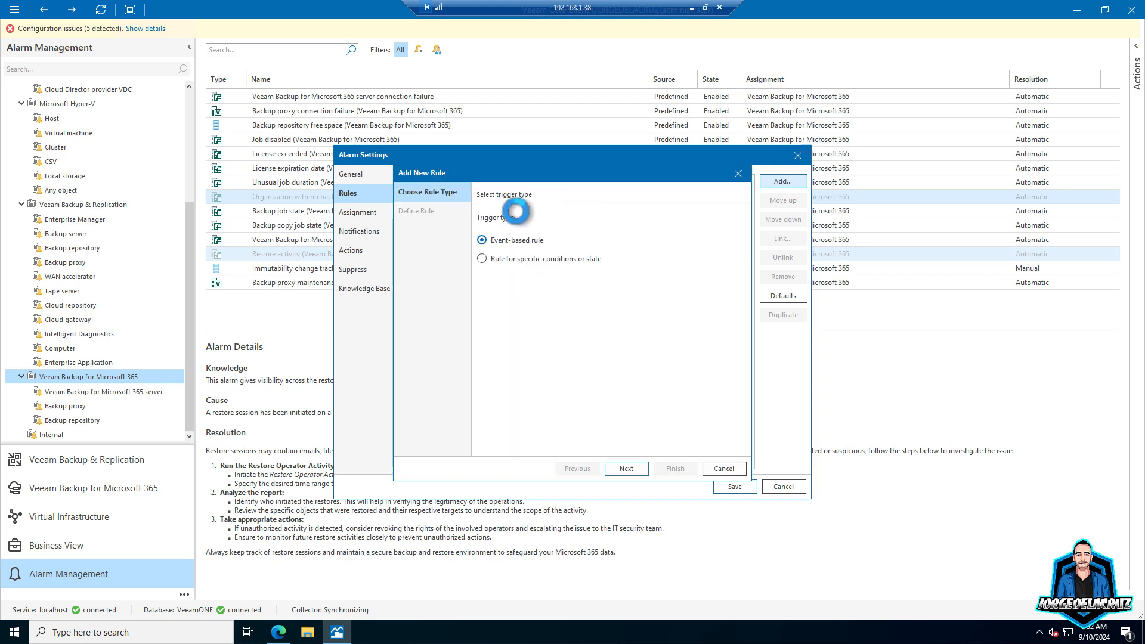
pyautogui.click(624, 468)
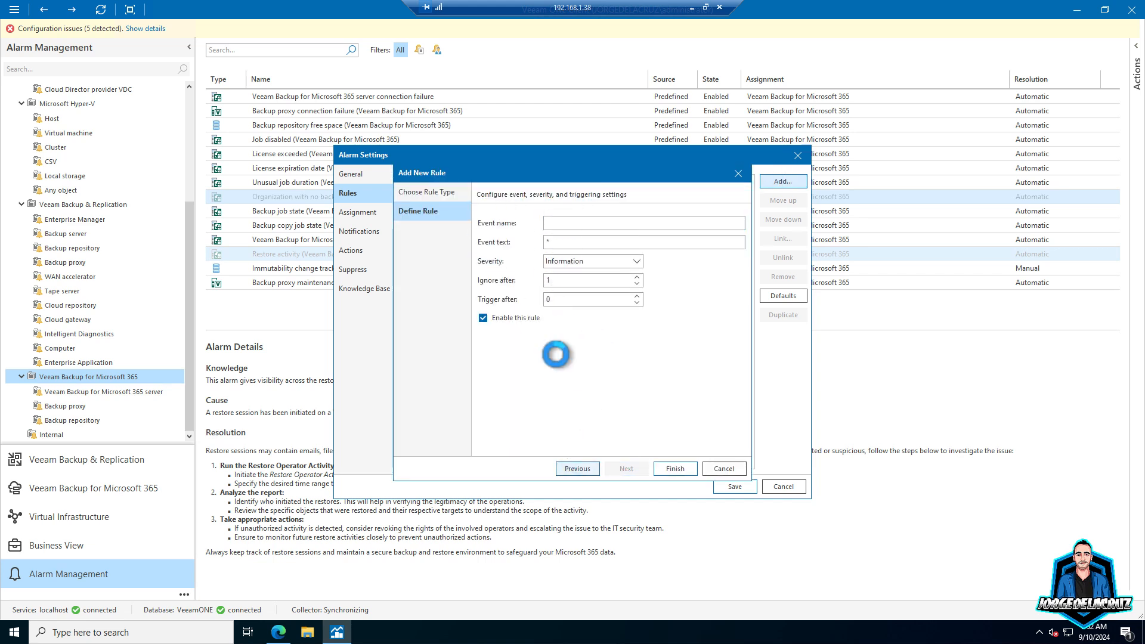
pyautogui.click(570, 469)
pyautogui.click(520, 262)
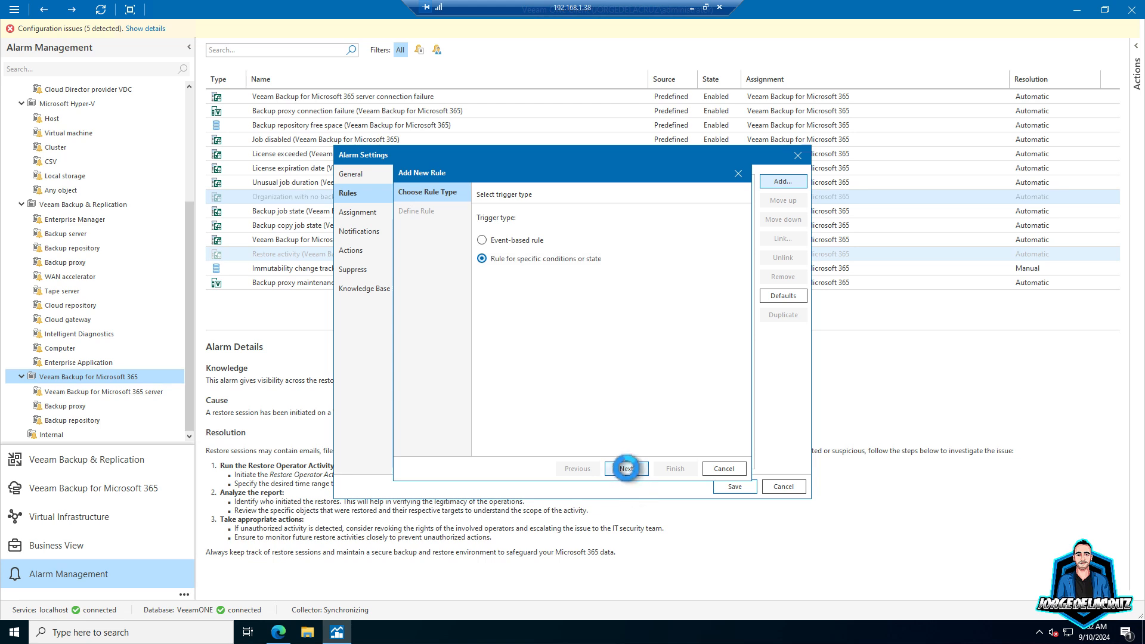
pyautogui.click(624, 469)
pyautogui.click(508, 302)
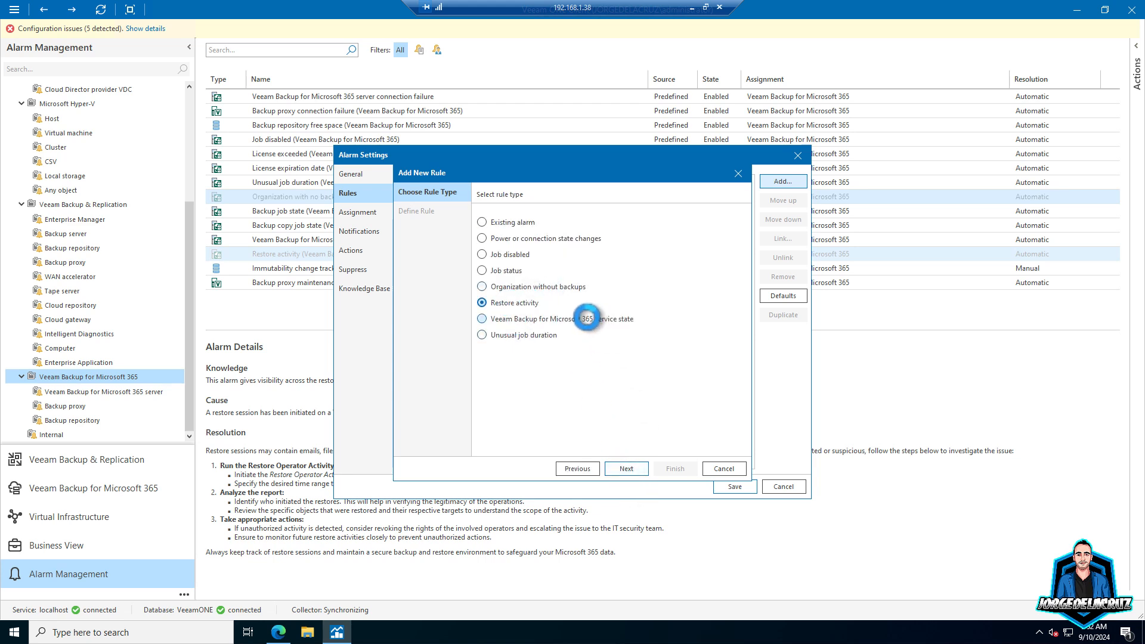
pyautogui.click(626, 468)
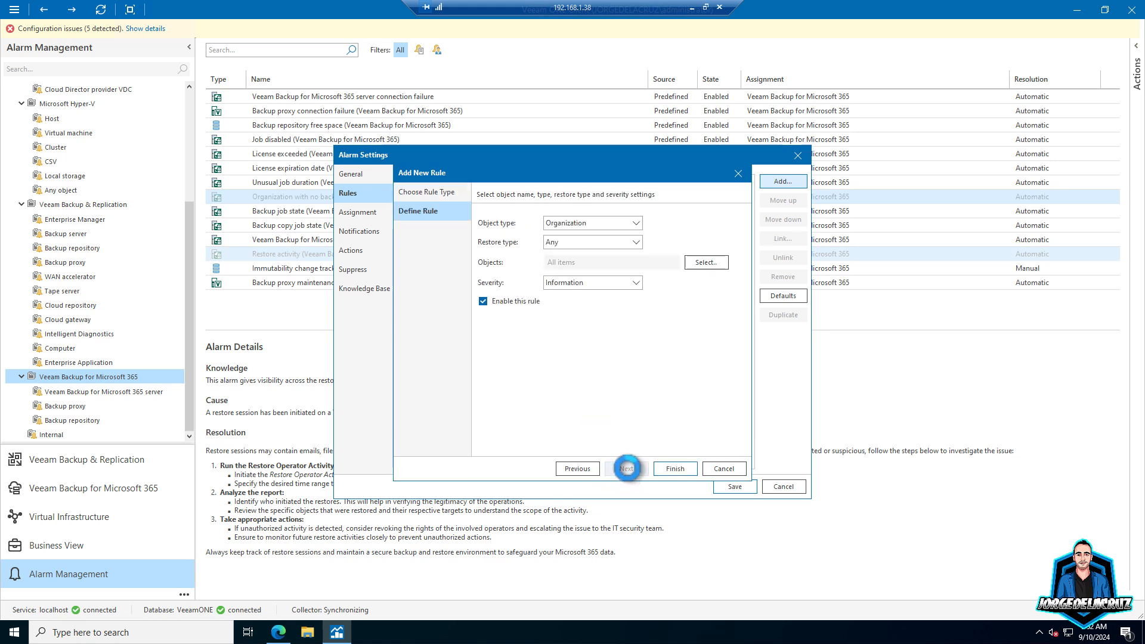
# - Set the rule's object type to User, keeping restore type Any
pyautogui.click(573, 223)
pyautogui.click(560, 255)
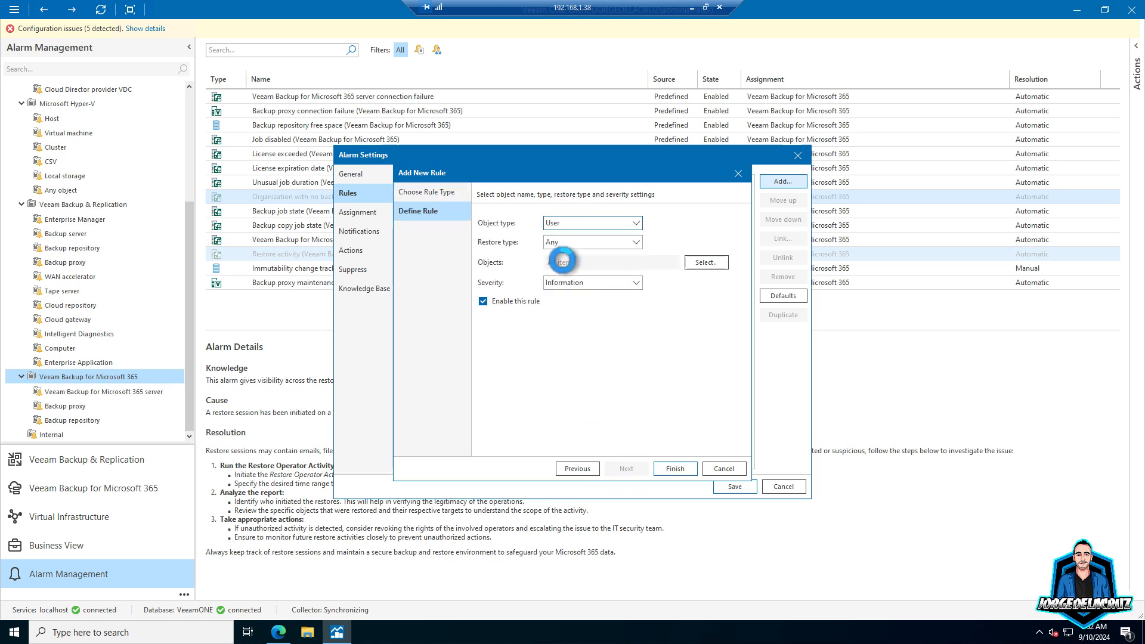
pyautogui.click(572, 241)
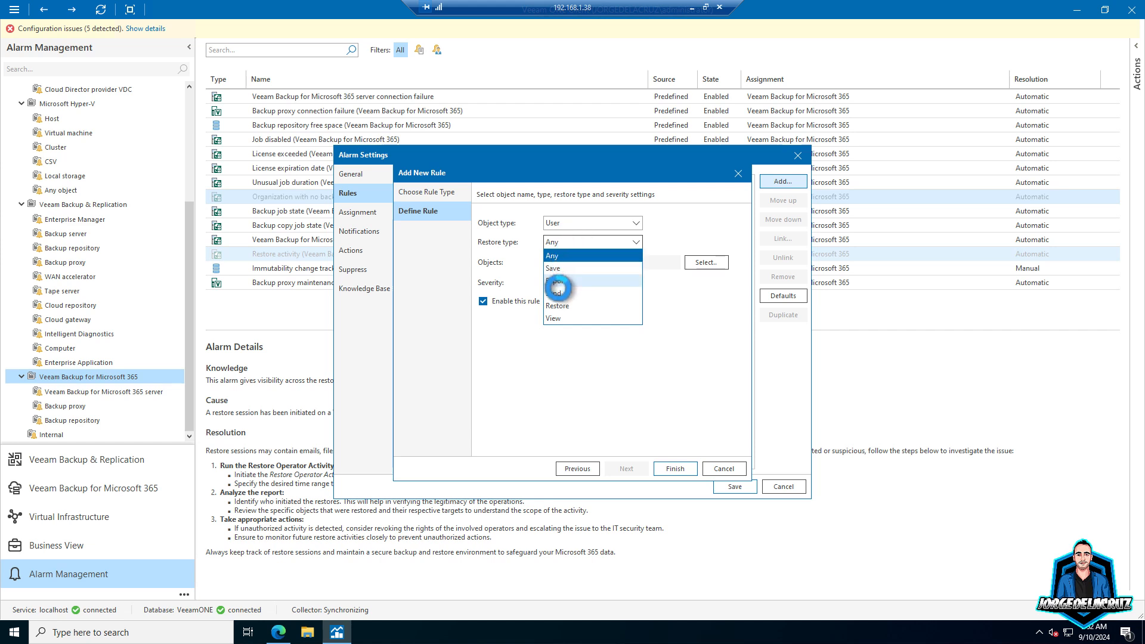
pyautogui.click(600, 268)
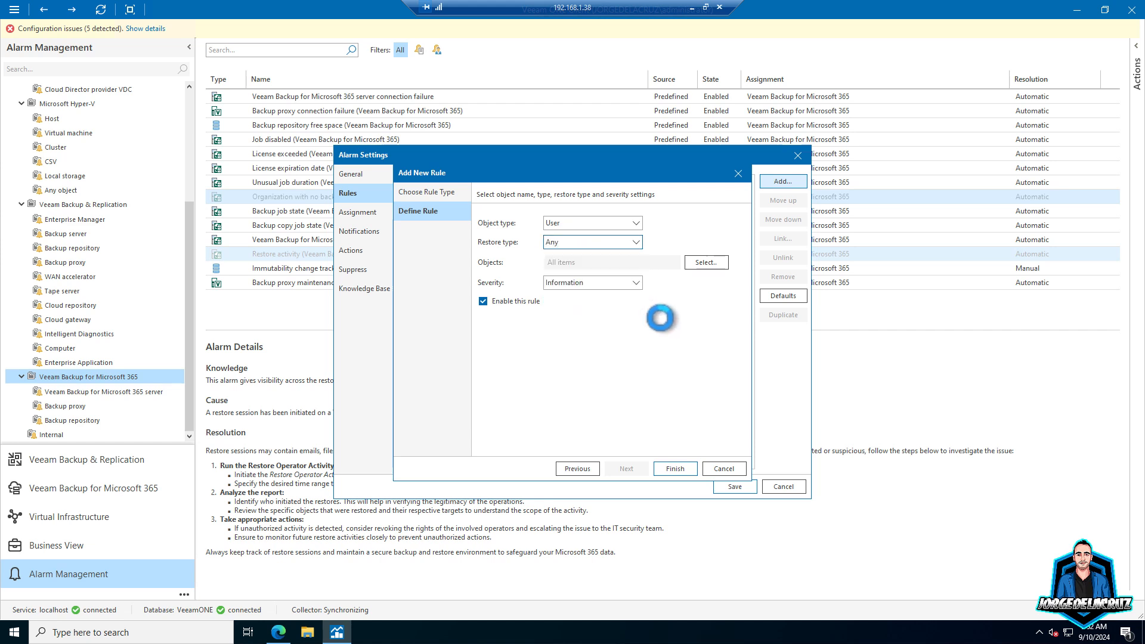
# - Pick one user as the rule's monitored object and set severity to Error
pyautogui.click(696, 262)
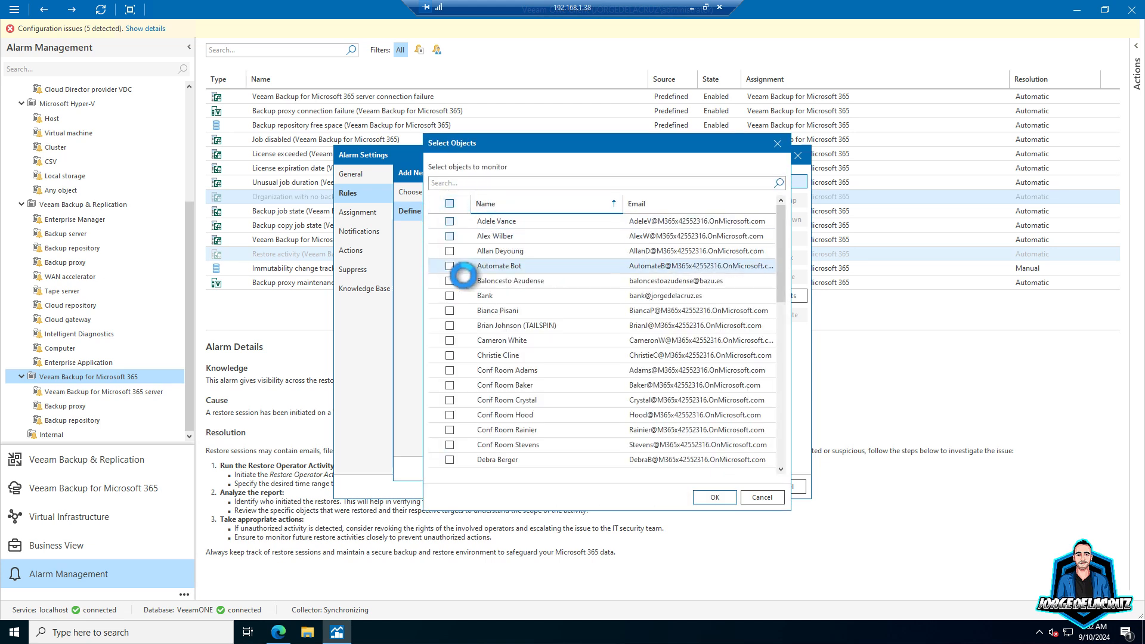
pyautogui.scroll(-1, 465, 322)
pyautogui.scroll(-4, 469, 321)
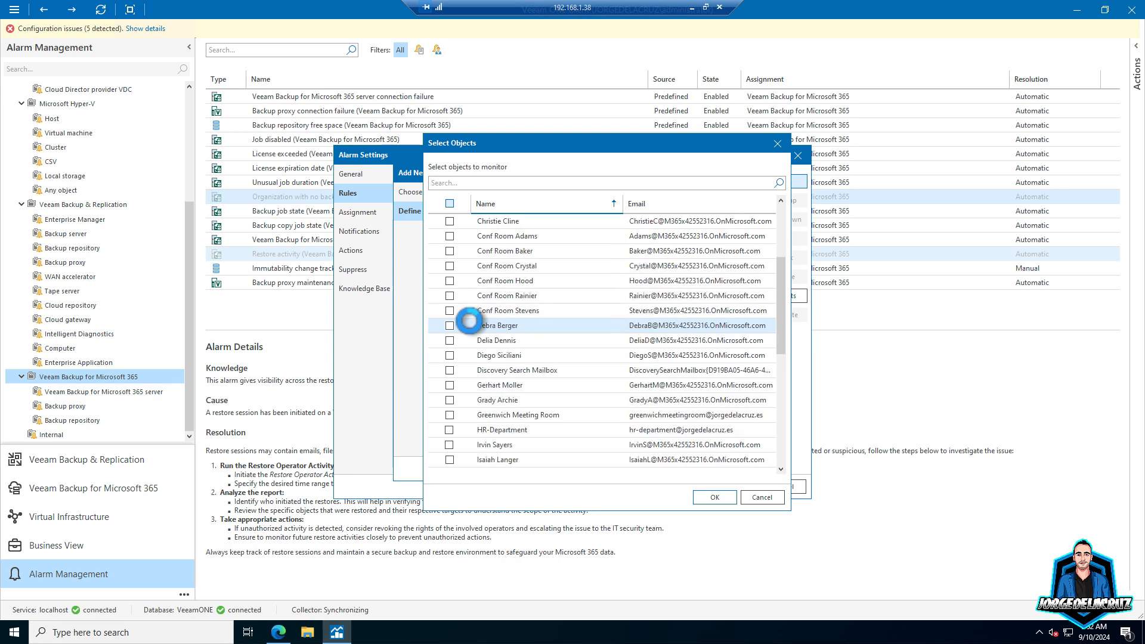
pyautogui.click(449, 430)
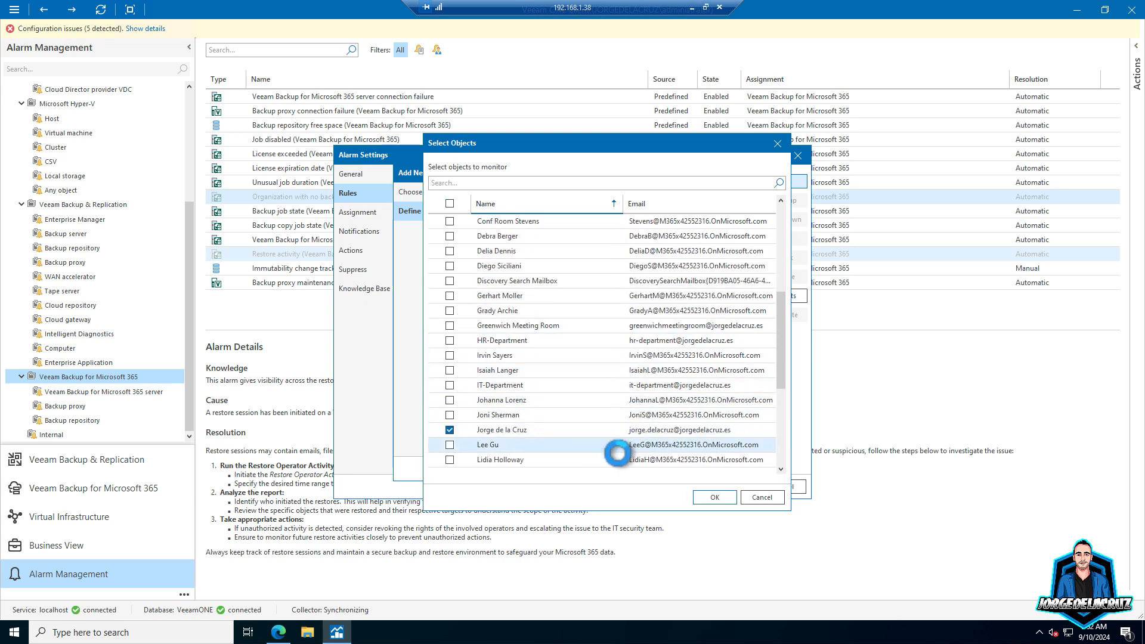
pyautogui.click(715, 497)
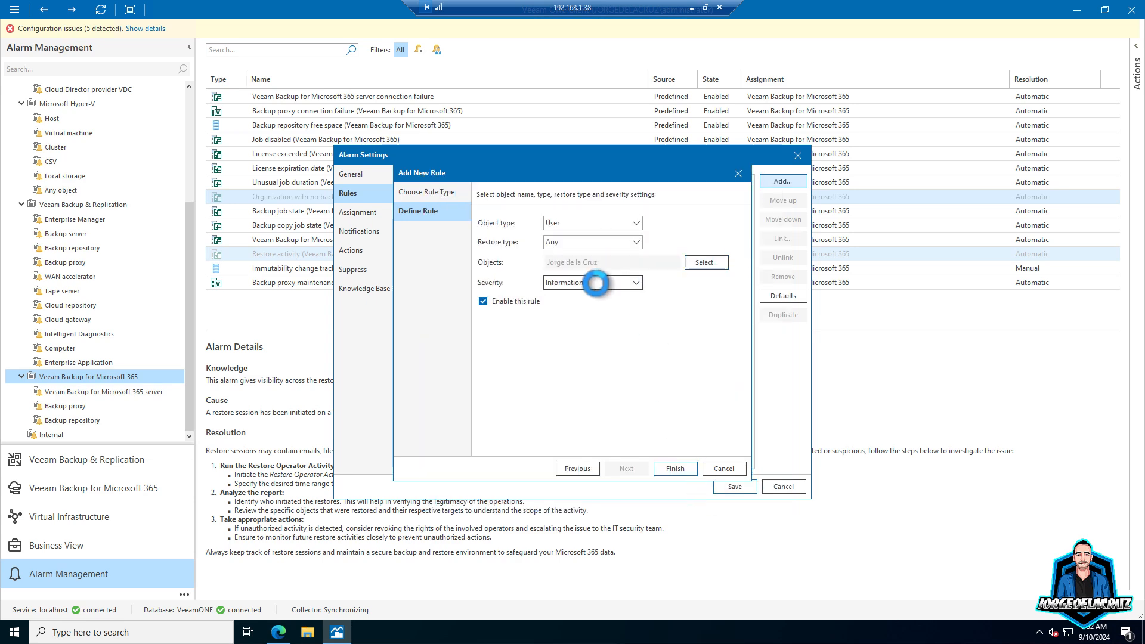
pyautogui.click(593, 282)
pyautogui.click(561, 322)
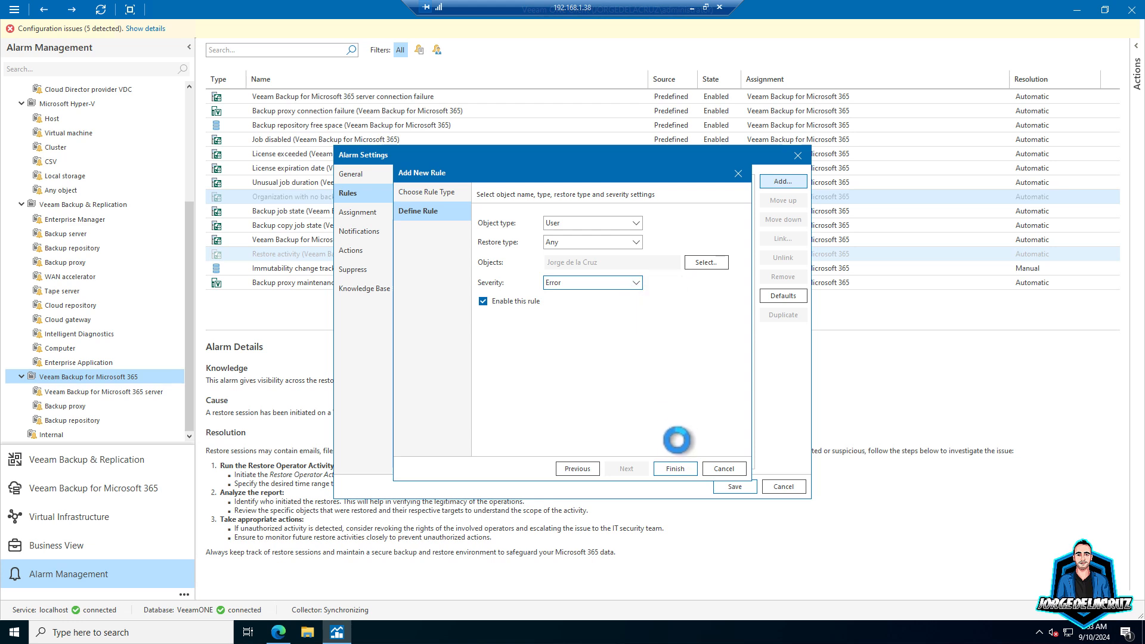
# - Finish the new rule and change its restore type to View
pyautogui.click(675, 468)
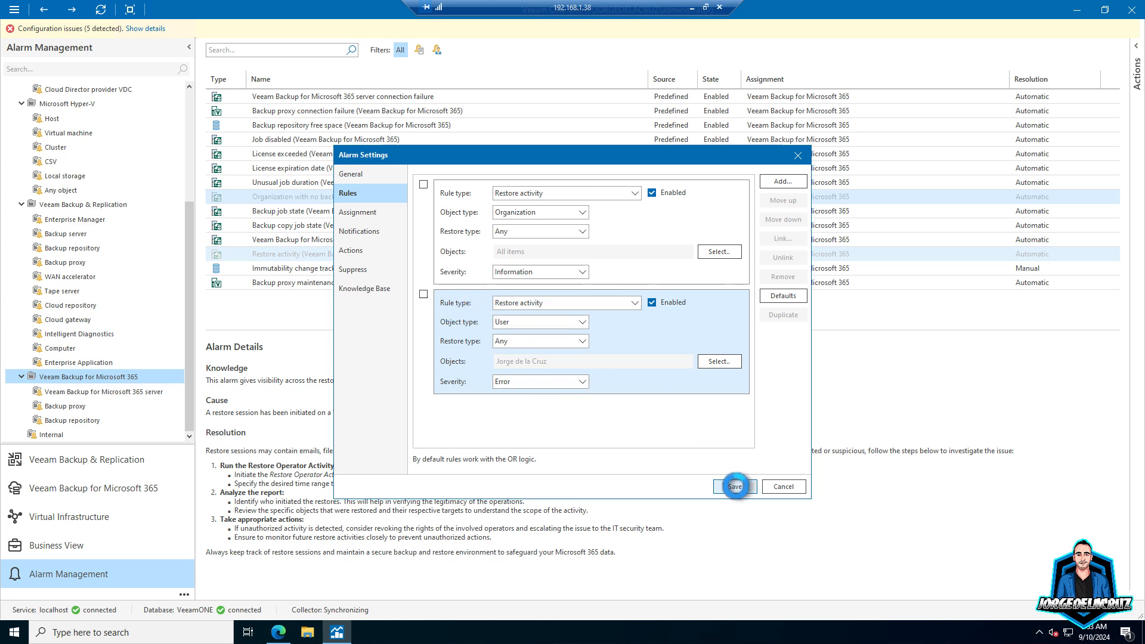
pyautogui.click(567, 340)
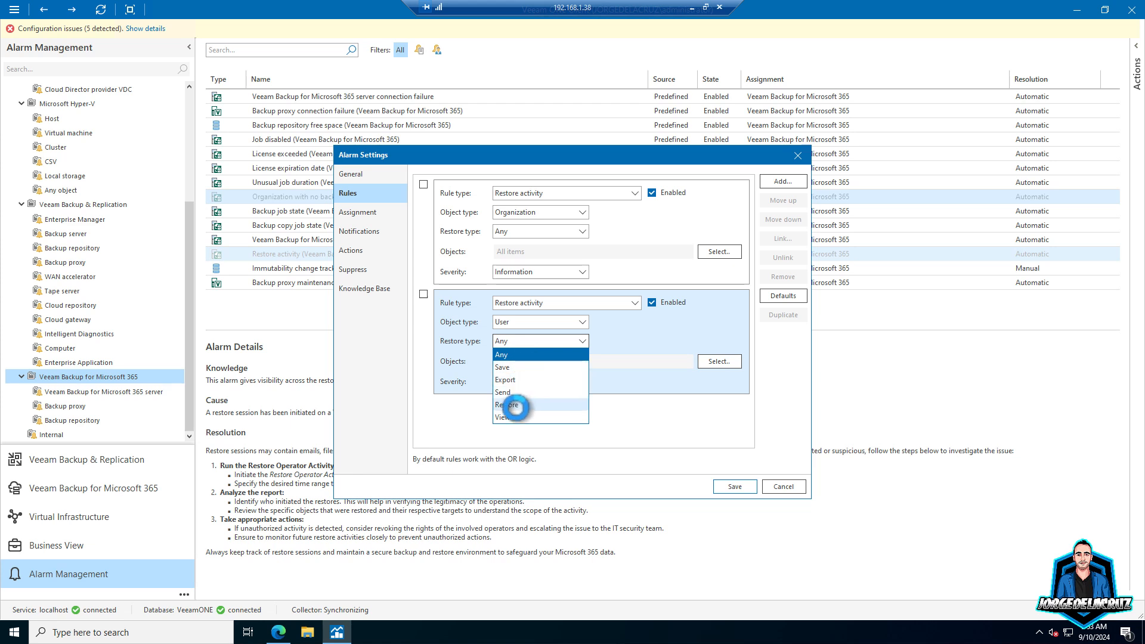
pyautogui.click(506, 416)
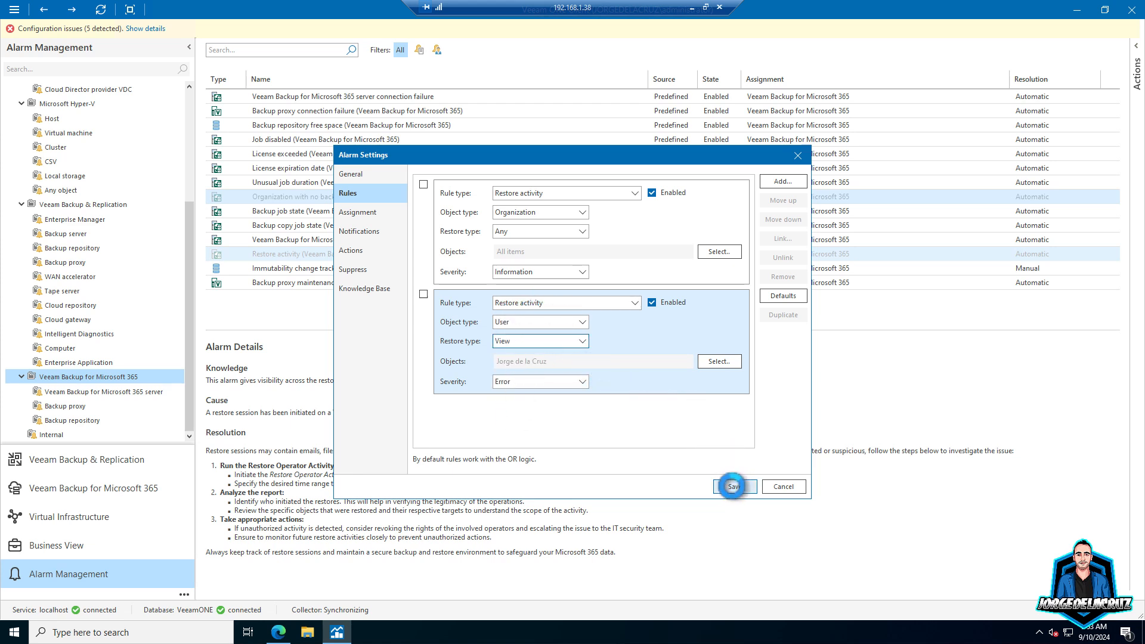
# - Move the User/View rule to the top of the rule list and save the alarm
pyautogui.click(642, 246)
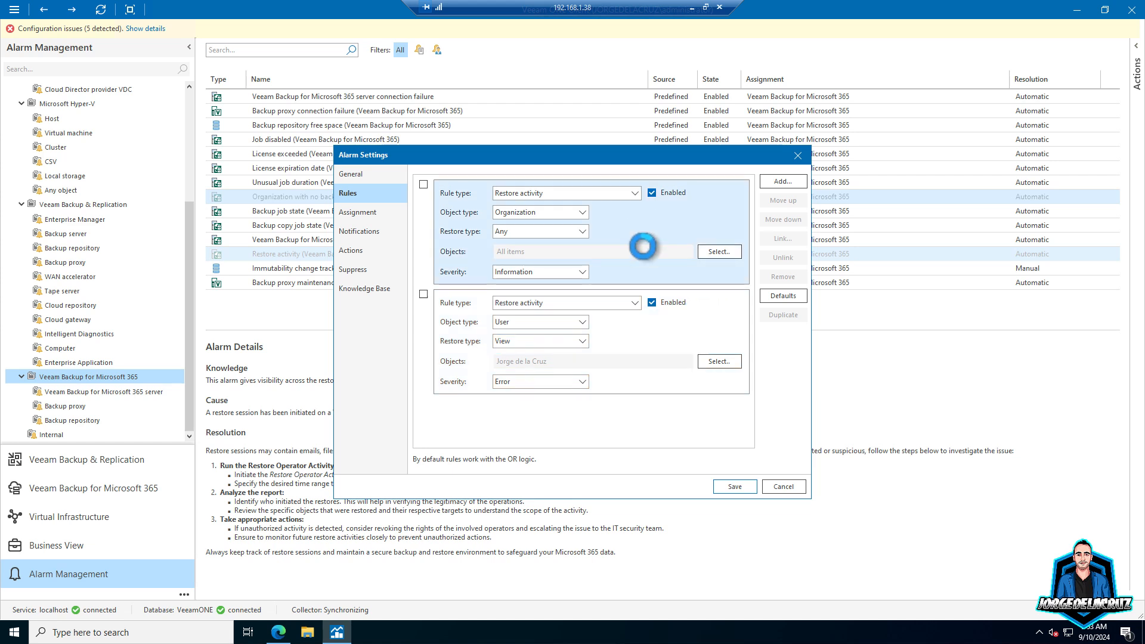
pyautogui.click(696, 329)
pyautogui.click(423, 294)
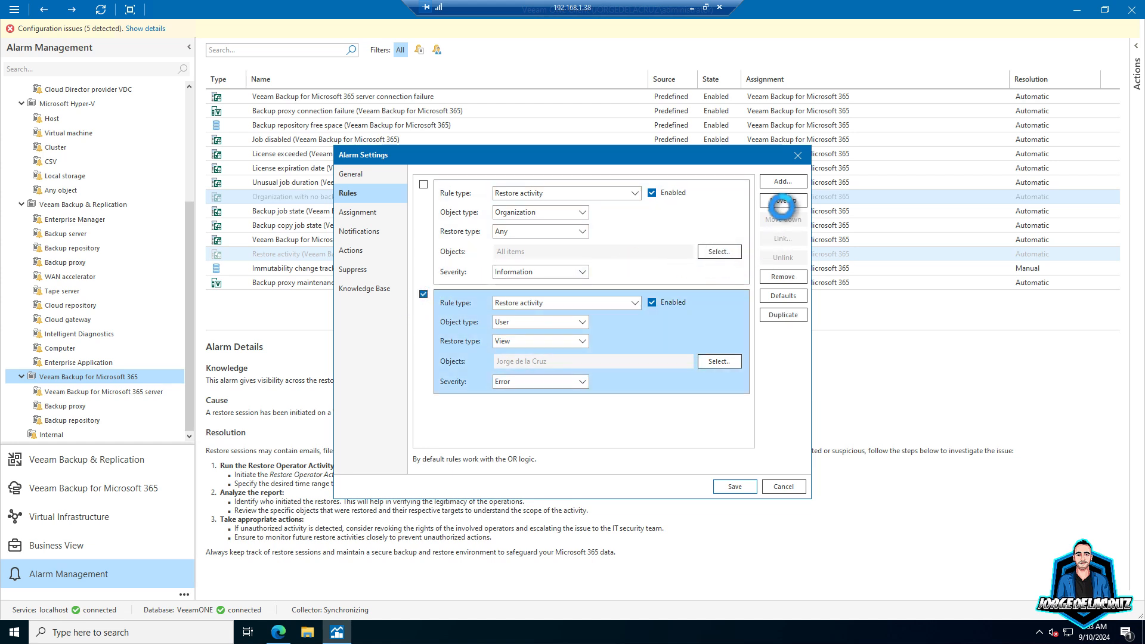
pyautogui.click(782, 201)
pyautogui.click(424, 184)
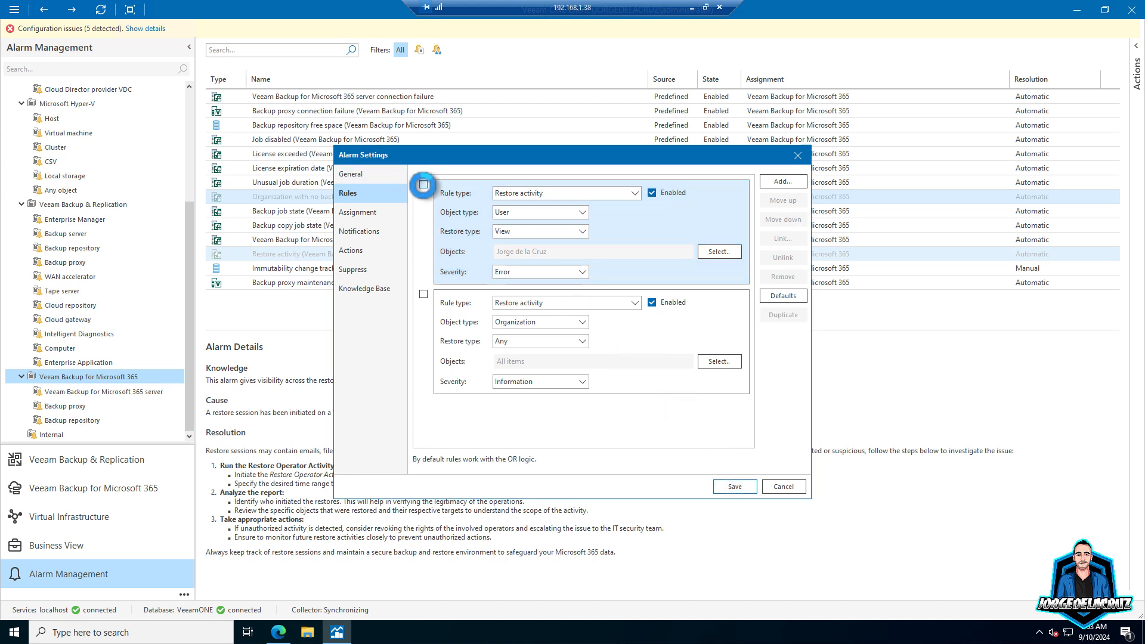
pyautogui.click(423, 185)
pyautogui.click(423, 292)
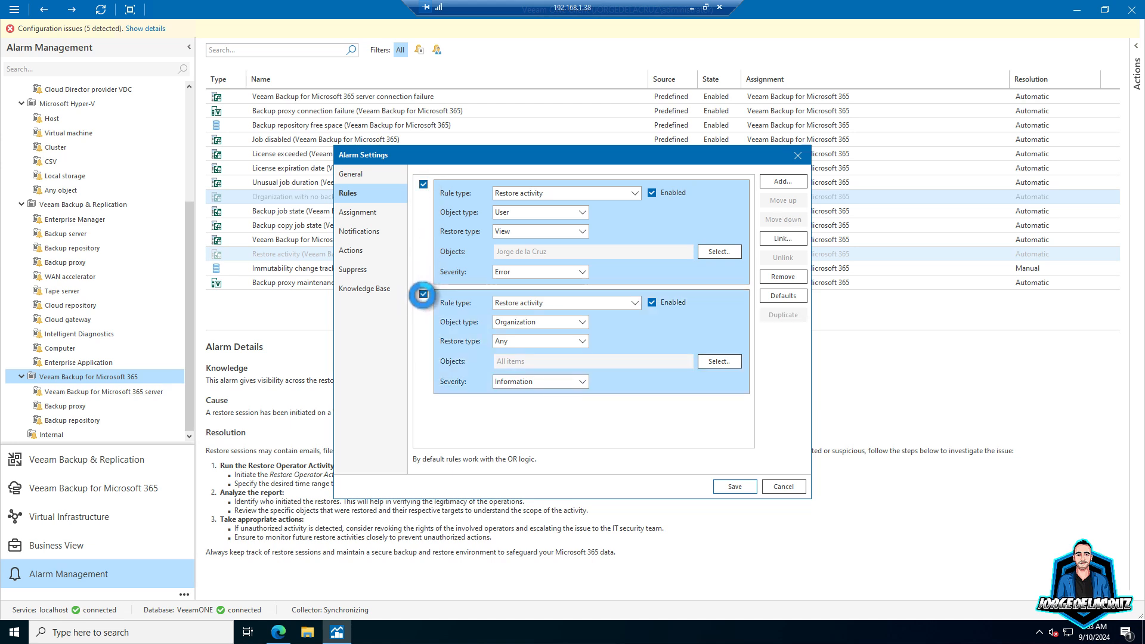
pyautogui.click(423, 294)
pyautogui.click(424, 183)
pyautogui.click(733, 488)
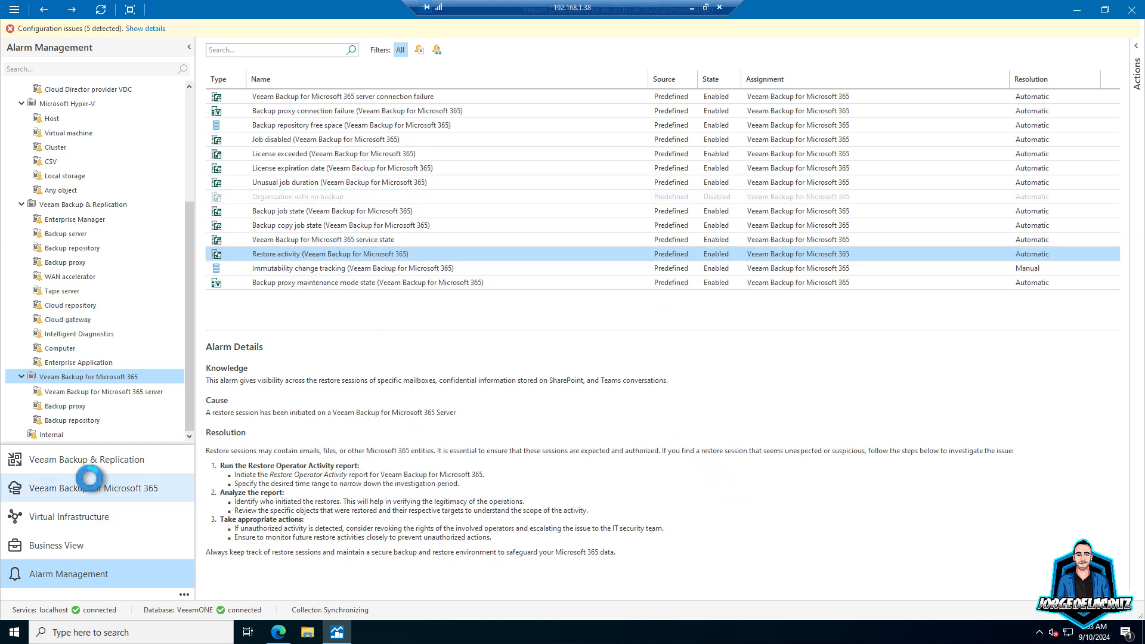
# - Open the Microsoft 365 alarms and expand the Restore activity alarm's entries
pyautogui.click(89, 477)
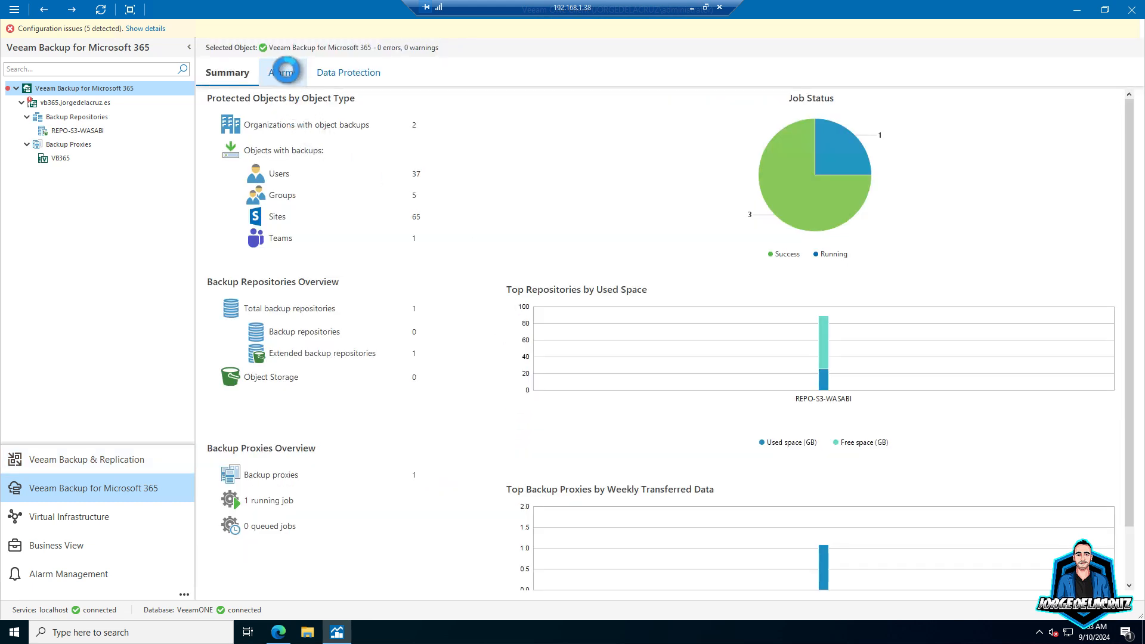
pyautogui.click(285, 73)
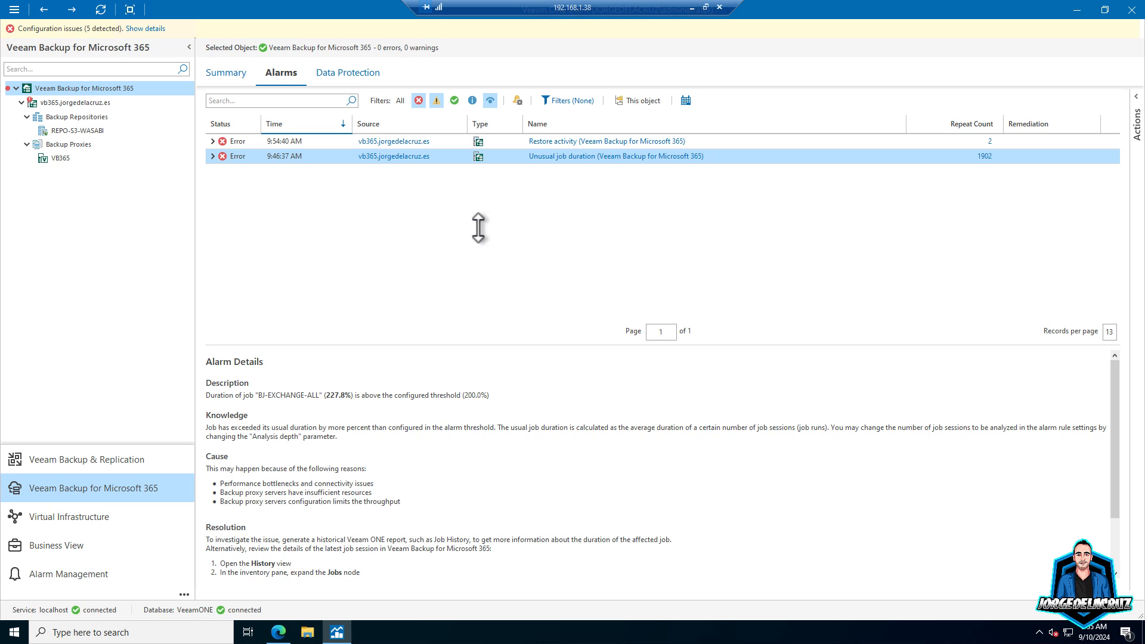
pyautogui.click(209, 141)
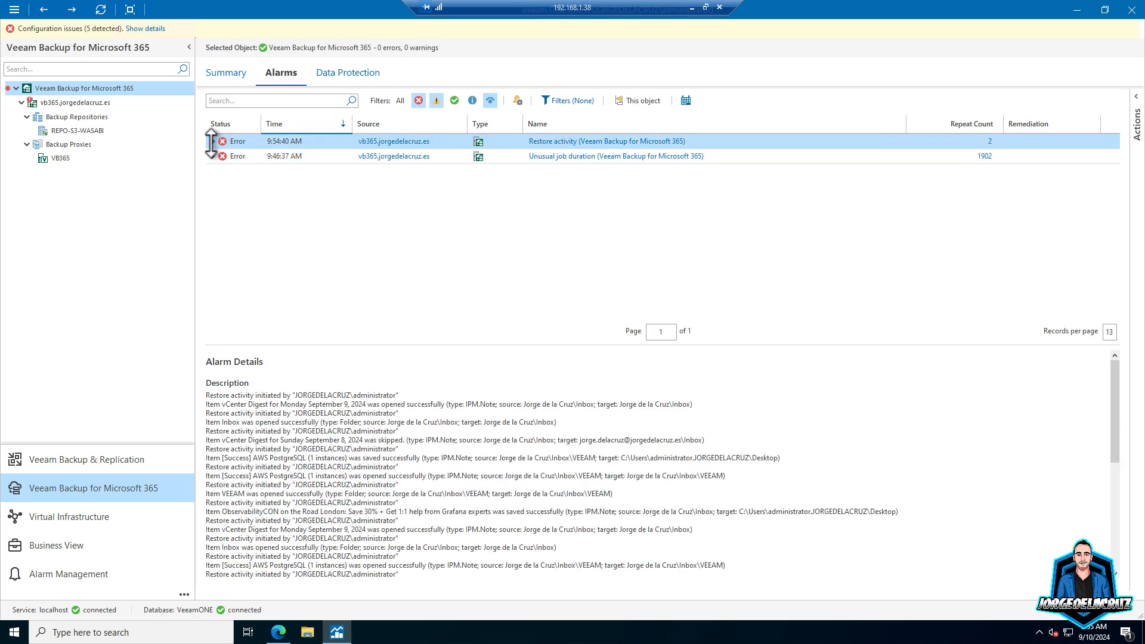
pyautogui.click(213, 141)
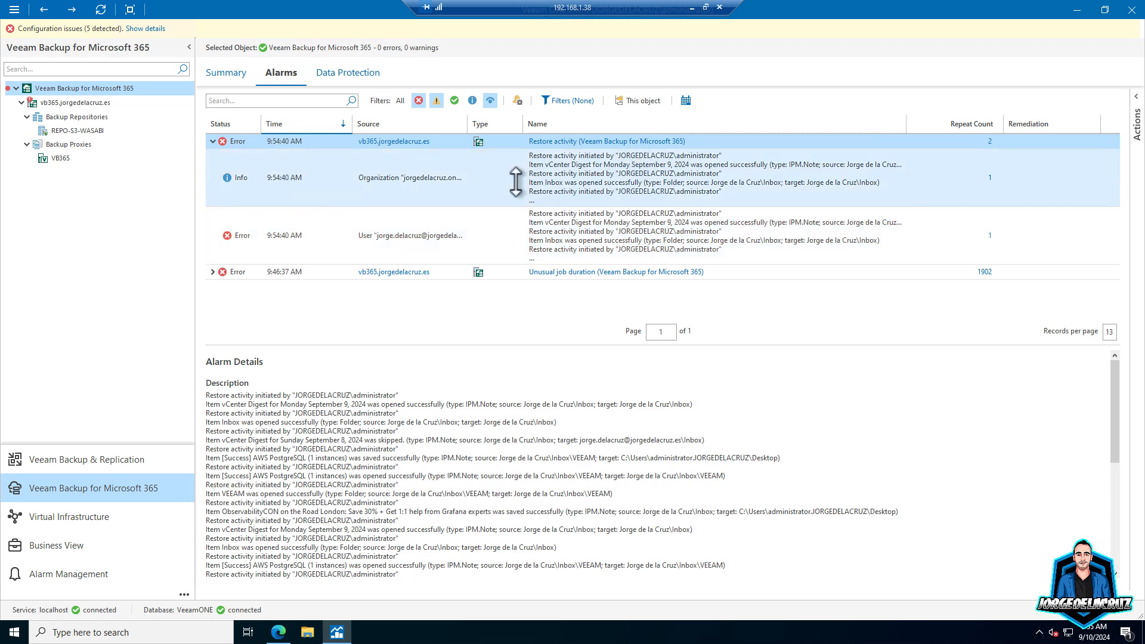
# - Inspect the details of the organization-level Info and user-level Error entries
pyautogui.click(609, 177)
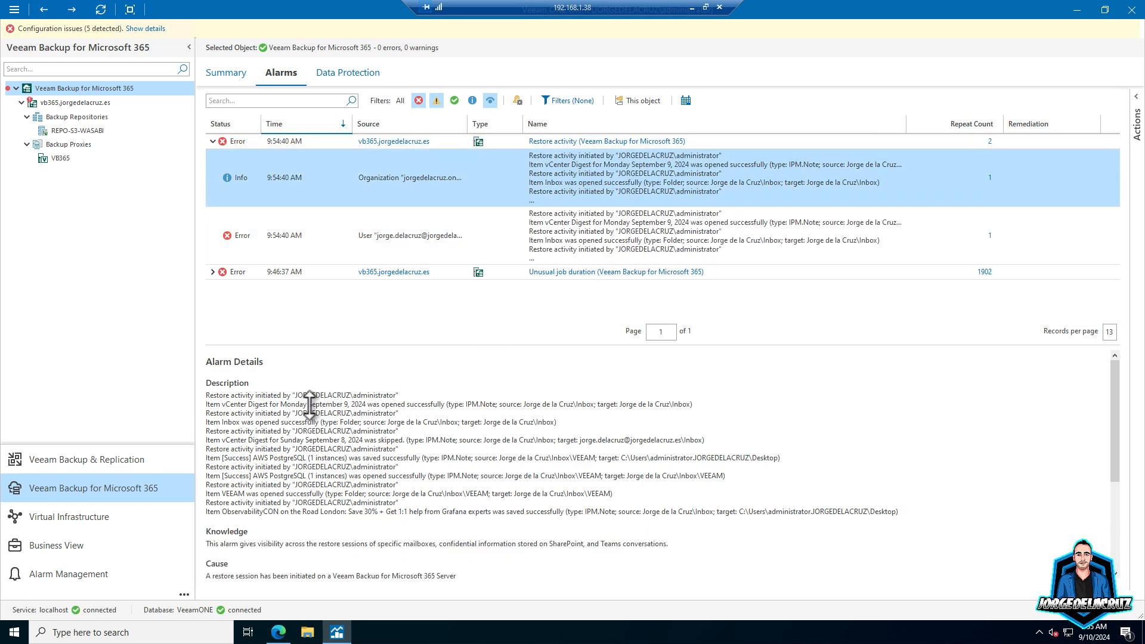
pyautogui.moveTo(232, 404); pyautogui.dragTo(578, 446)
pyautogui.click(292, 468)
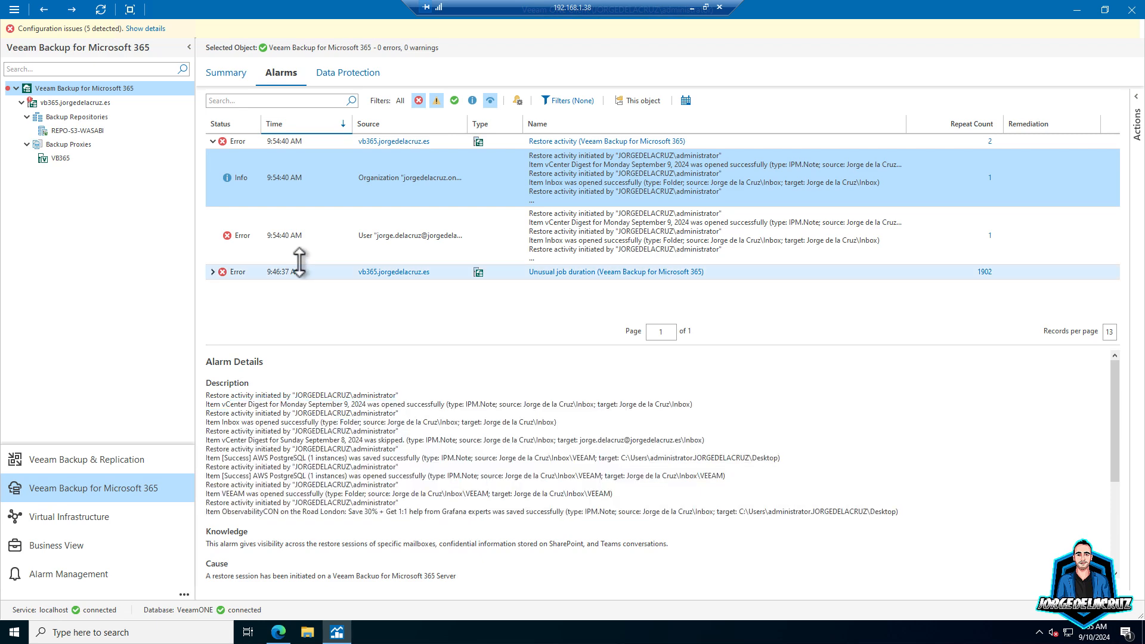
pyautogui.click(332, 242)
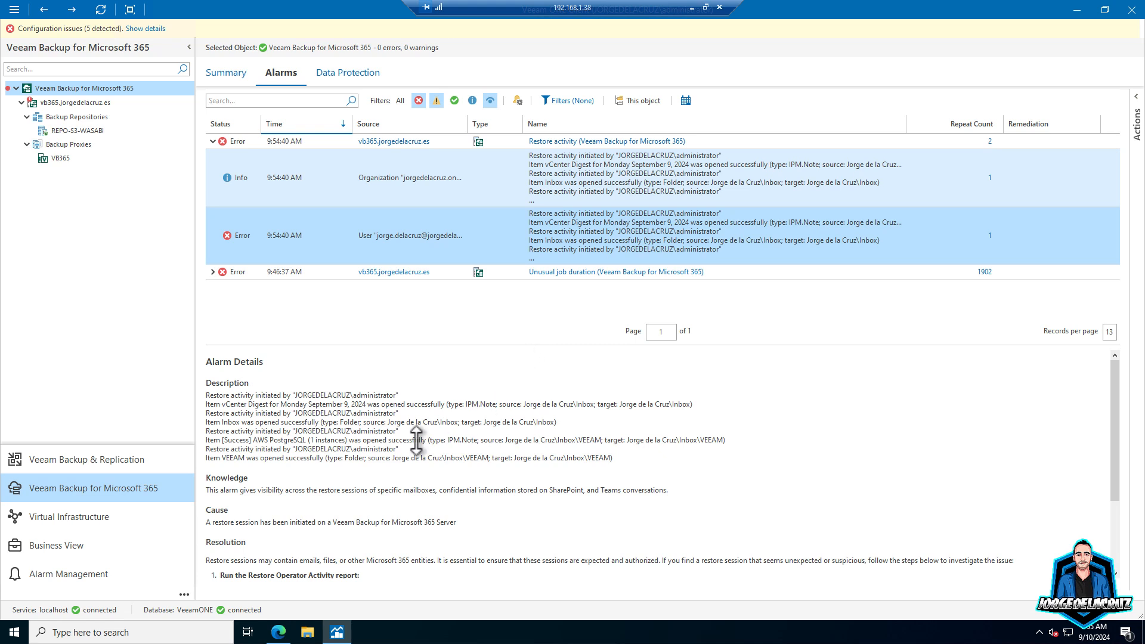
pyautogui.scroll(-2, 416, 441)
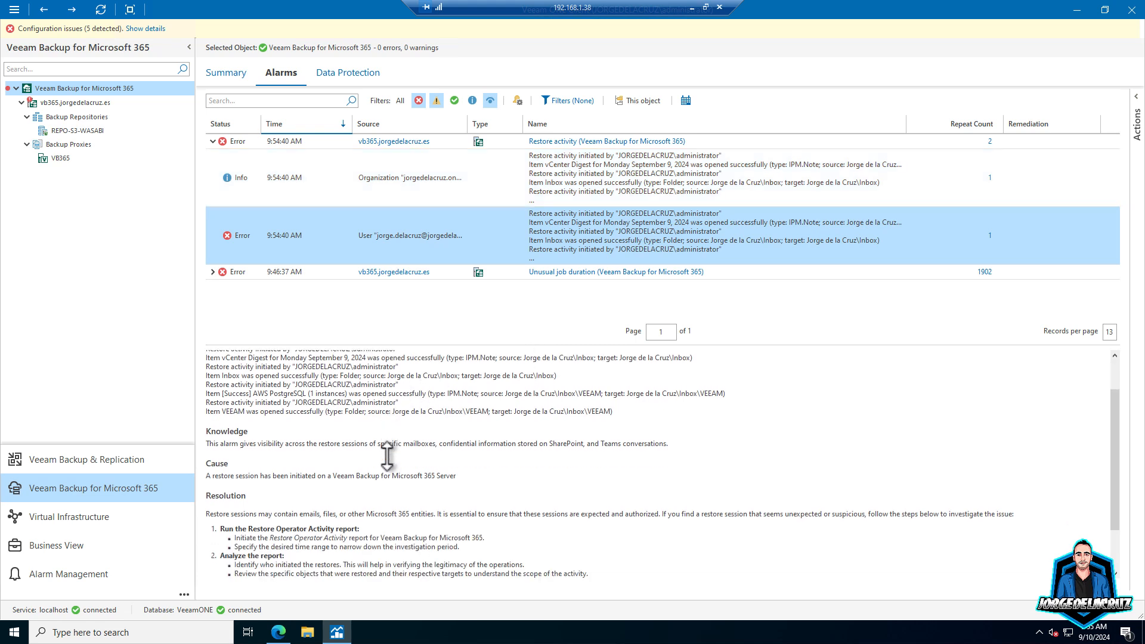
pyautogui.scroll(-2, 403, 472)
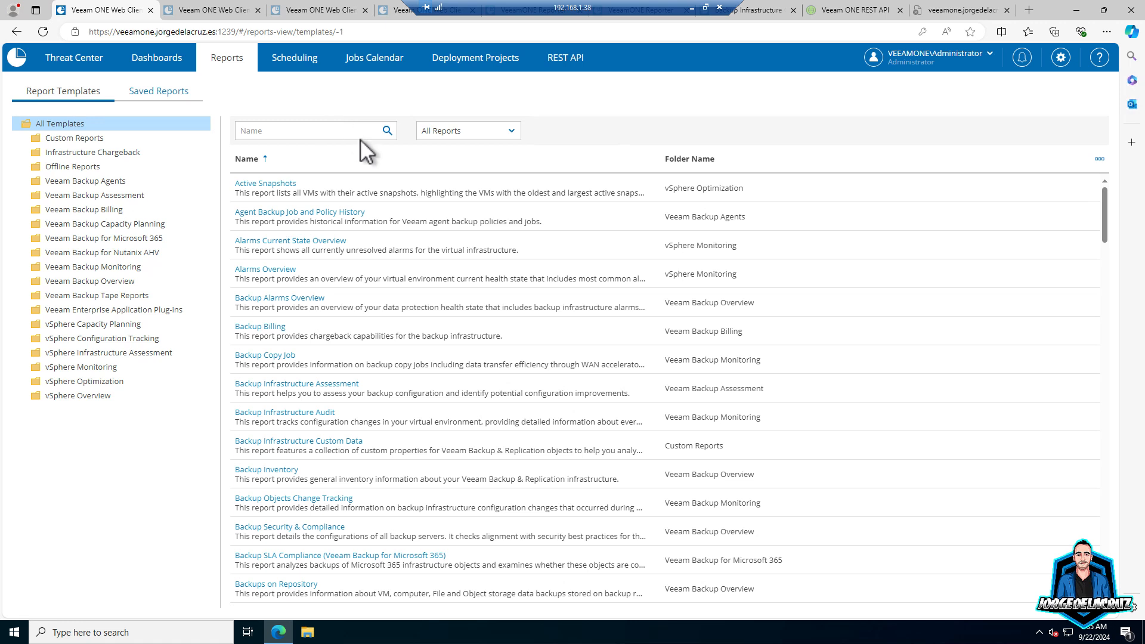
# - Open the Restore Operator Activity template from the Microsoft 365 folder and view its Organizations selection
pyautogui.click(87, 242)
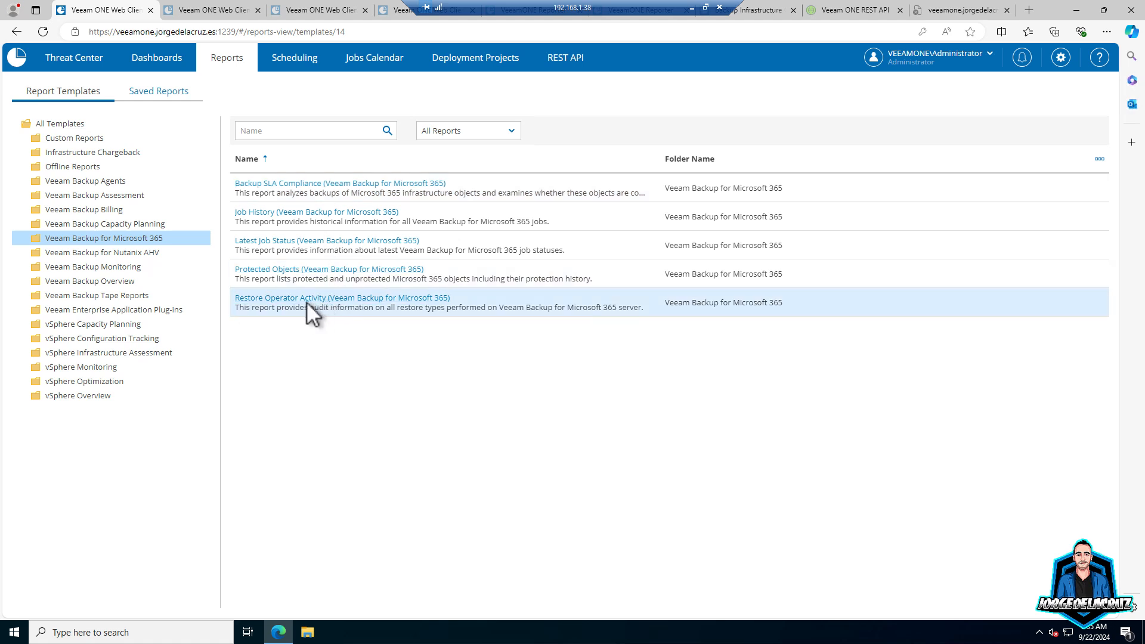
pyautogui.click(317, 300)
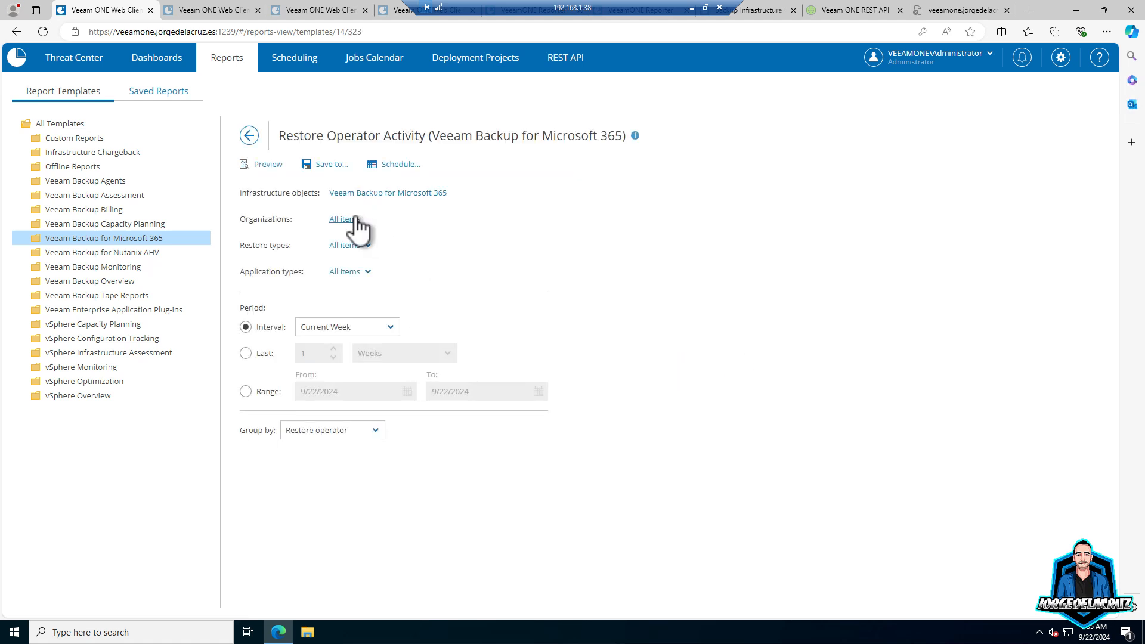
pyautogui.click(352, 219)
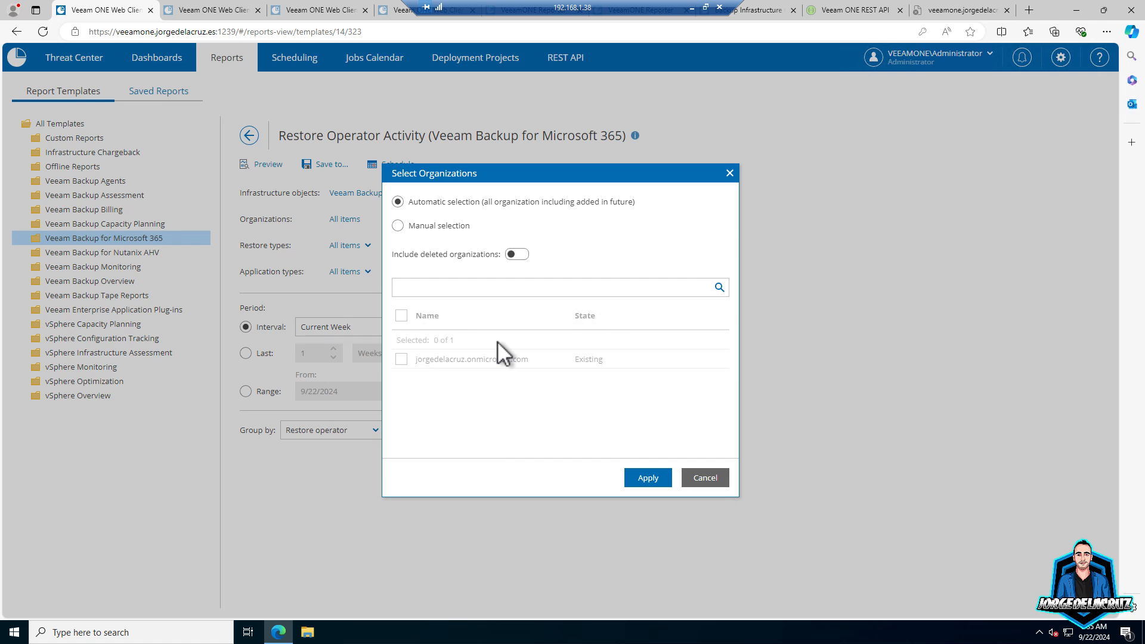
# - Review the organization, restore type and application type selections, leaving them unchanged
pyautogui.click(692, 478)
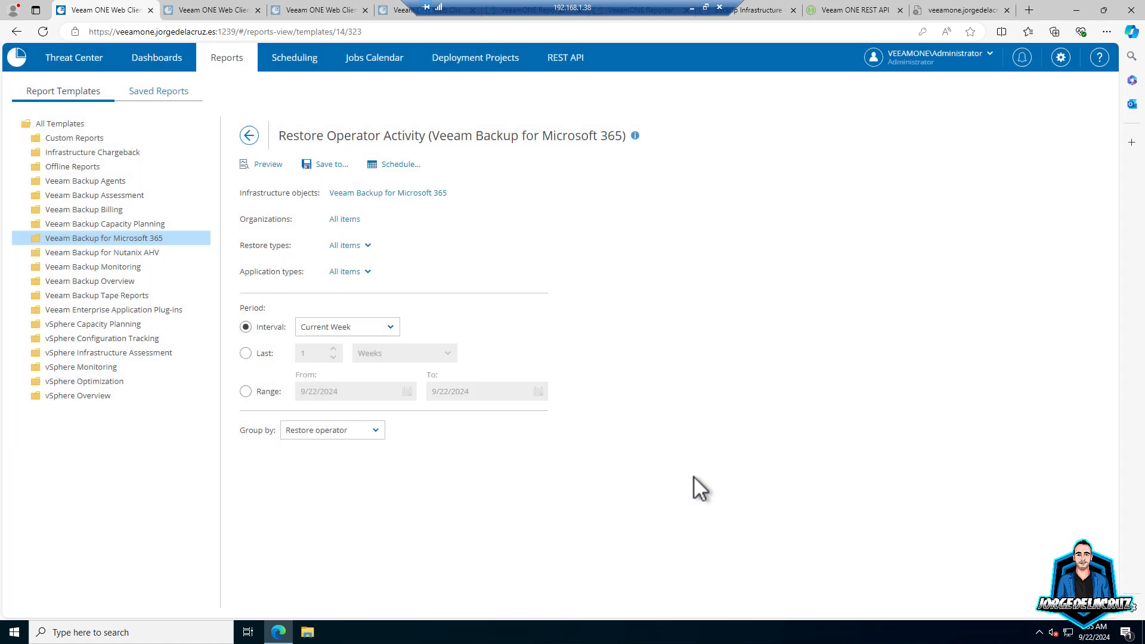
pyautogui.click(360, 246)
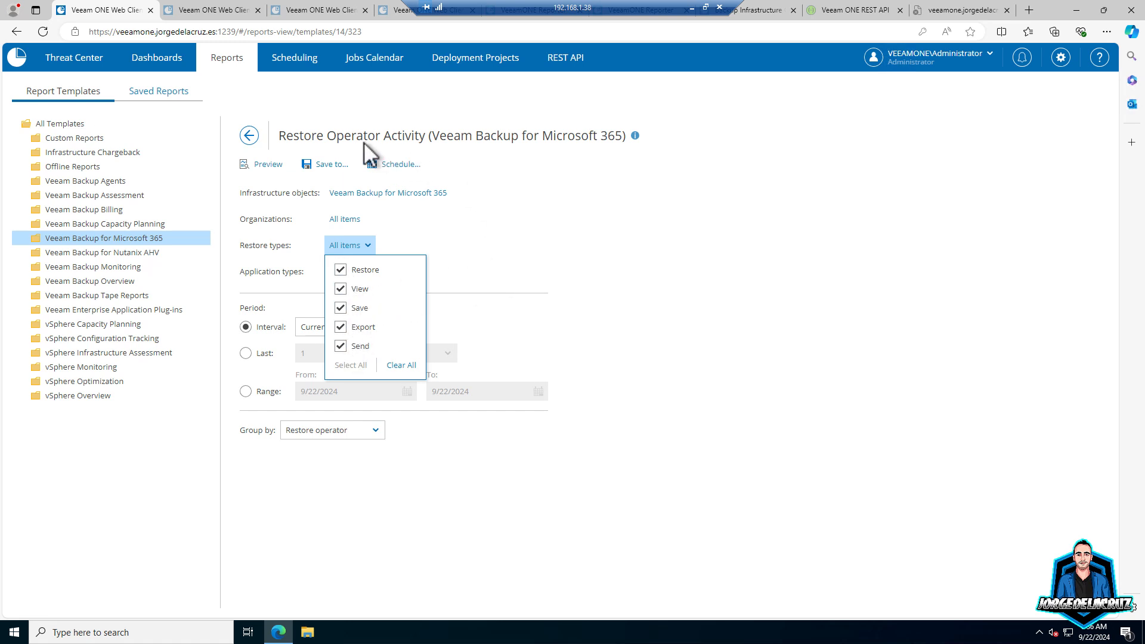
pyautogui.click(523, 252)
pyautogui.click(361, 273)
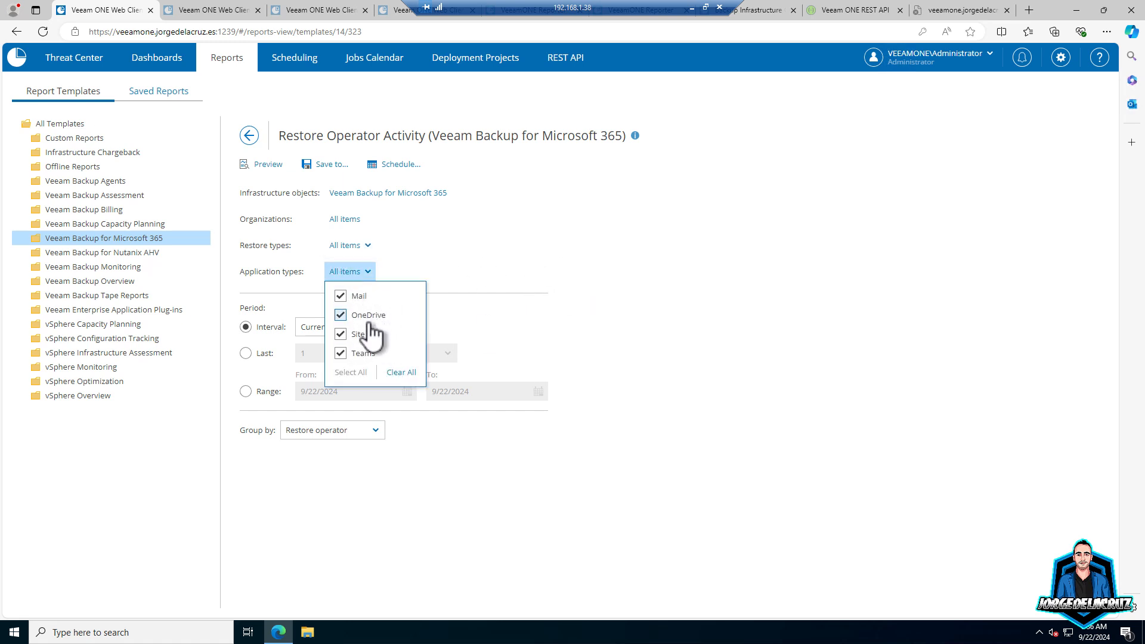
pyautogui.click(550, 257)
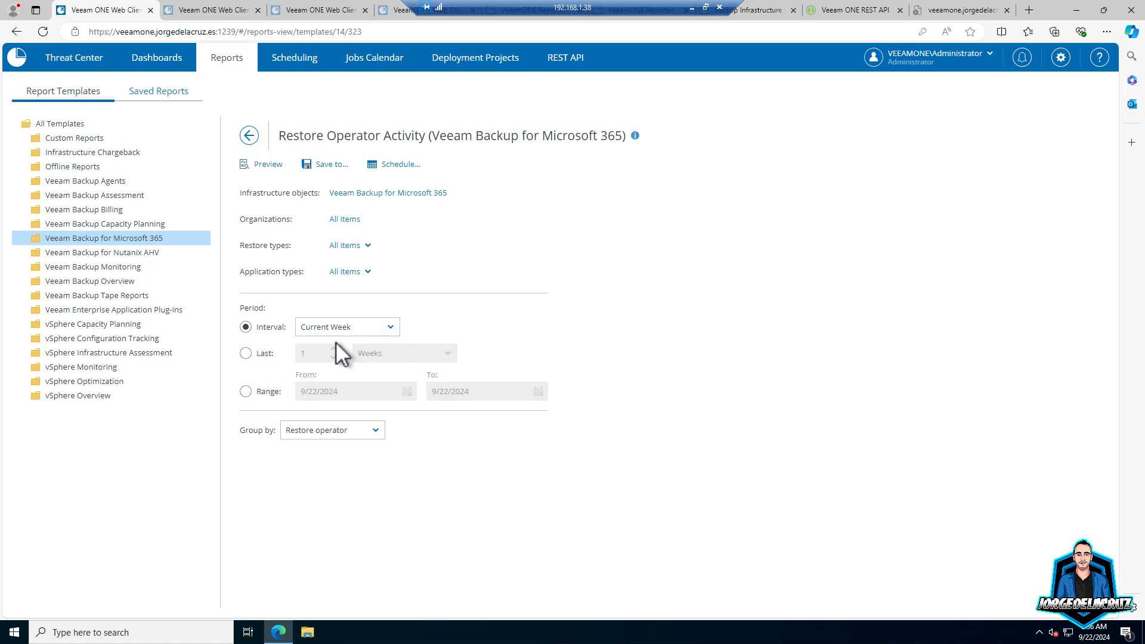
# - Set the period to the last 2 months, keep grouping by Restore operator, and preview
pyautogui.click(247, 354)
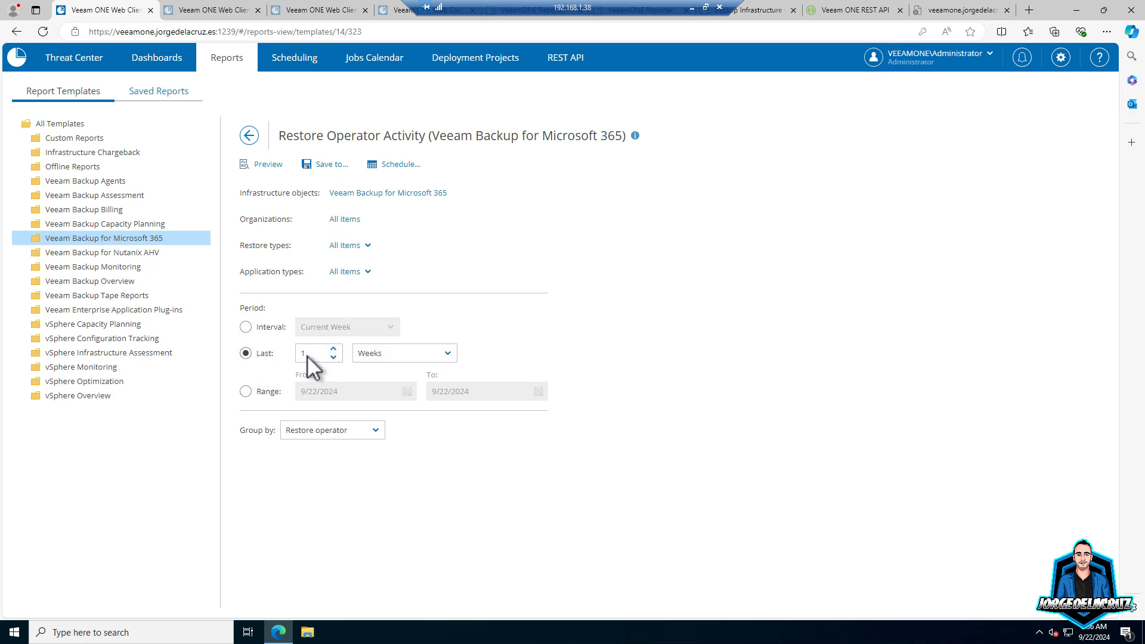
pyautogui.doubleClick(306, 353)
pyautogui.write('3')
pyautogui.click(412, 353)
pyautogui.click(411, 411)
pyautogui.moveTo(308, 356); pyautogui.dragTo(259, 352)
pyautogui.write('2')
pyautogui.click(364, 431)
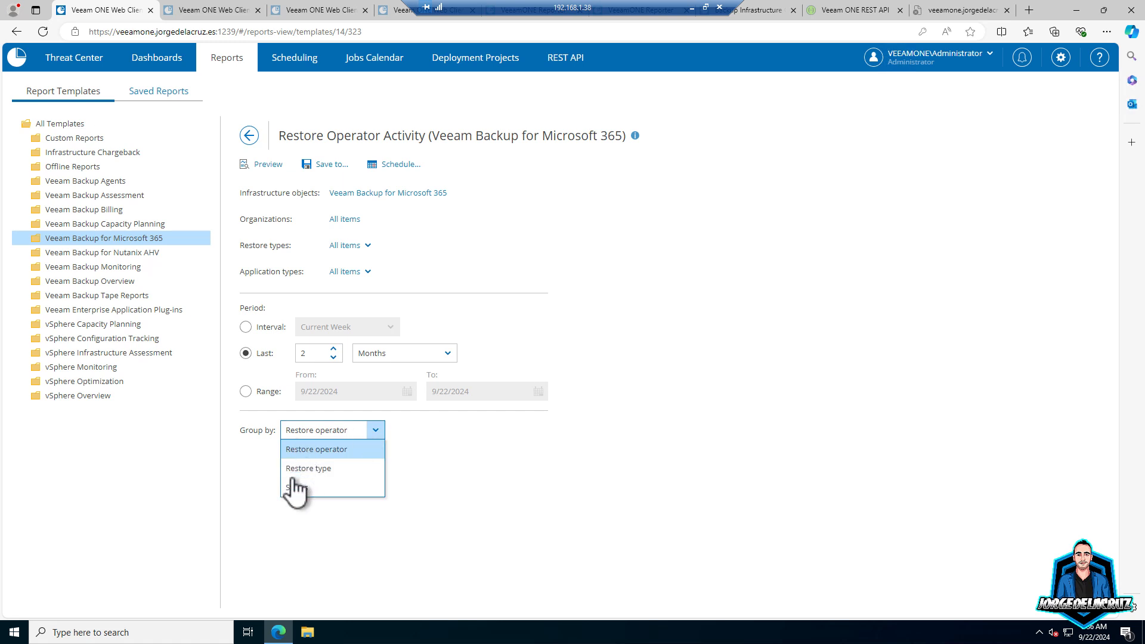
pyautogui.click(518, 455)
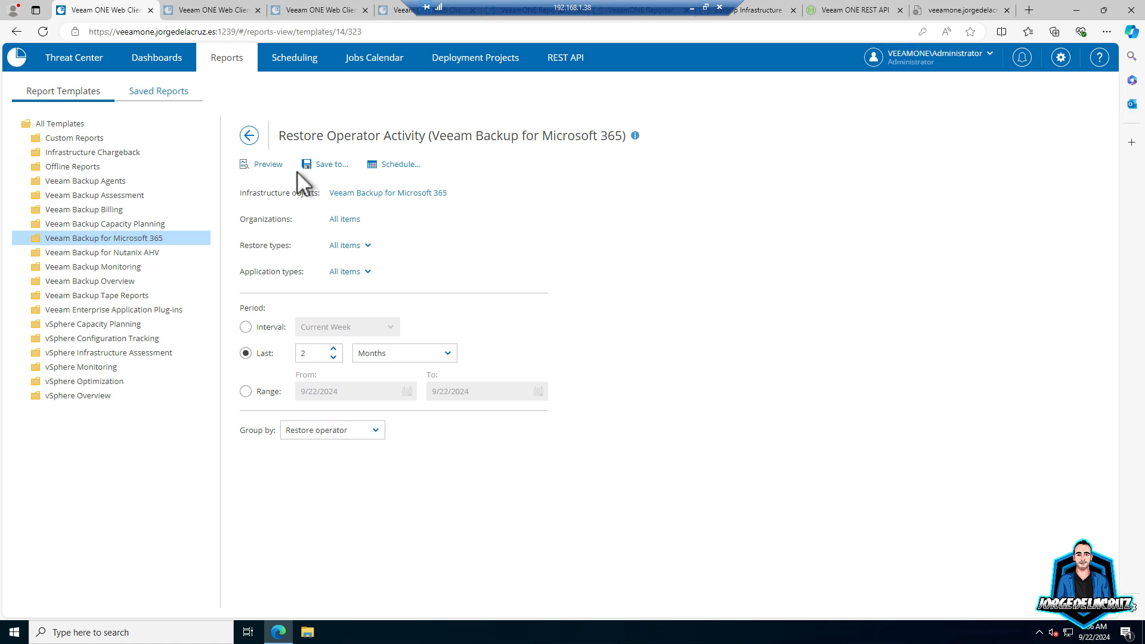
pyautogui.click(268, 167)
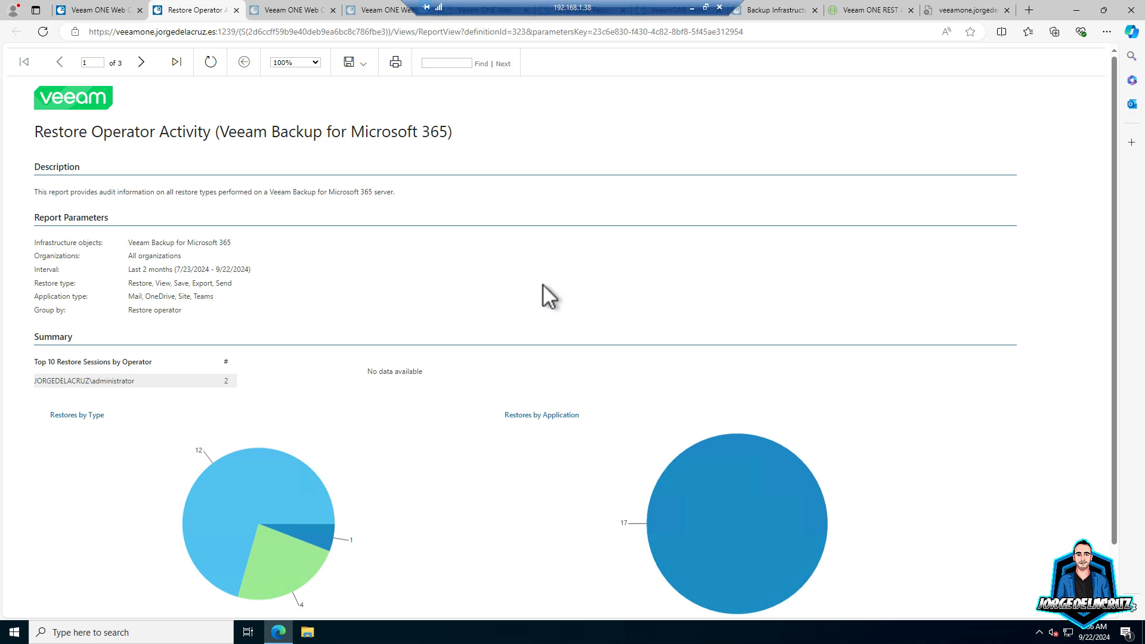
# - Scroll through page 1 of the preview, then advance to page 2's Restore Session by Application Type
pyautogui.scroll(-2, 382, 253)
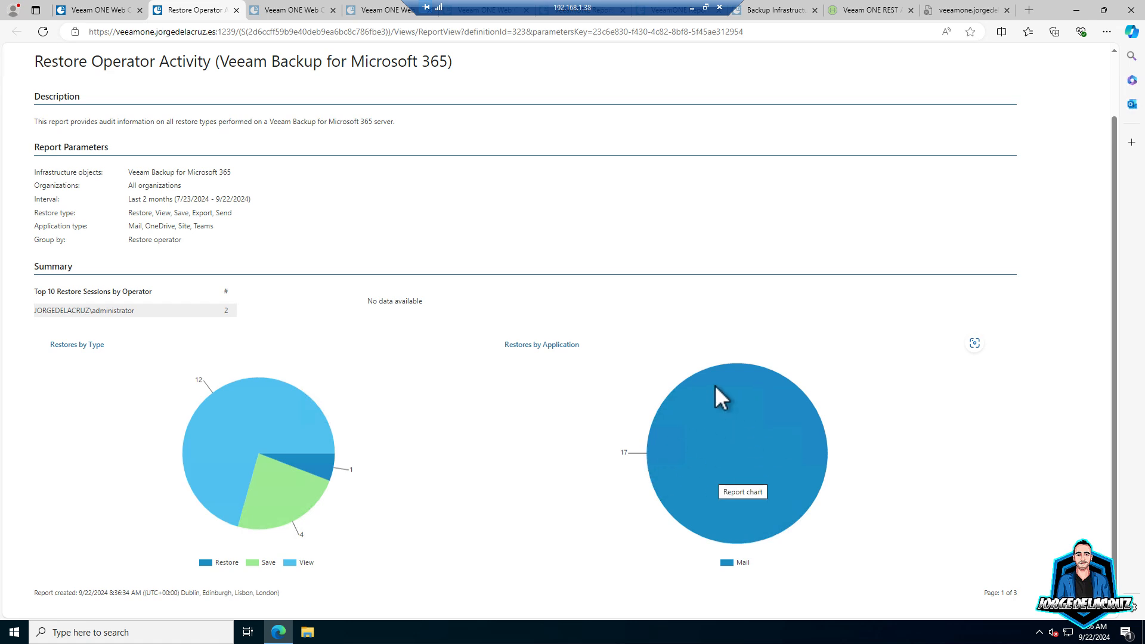
pyautogui.scroll(2, 262, 435)
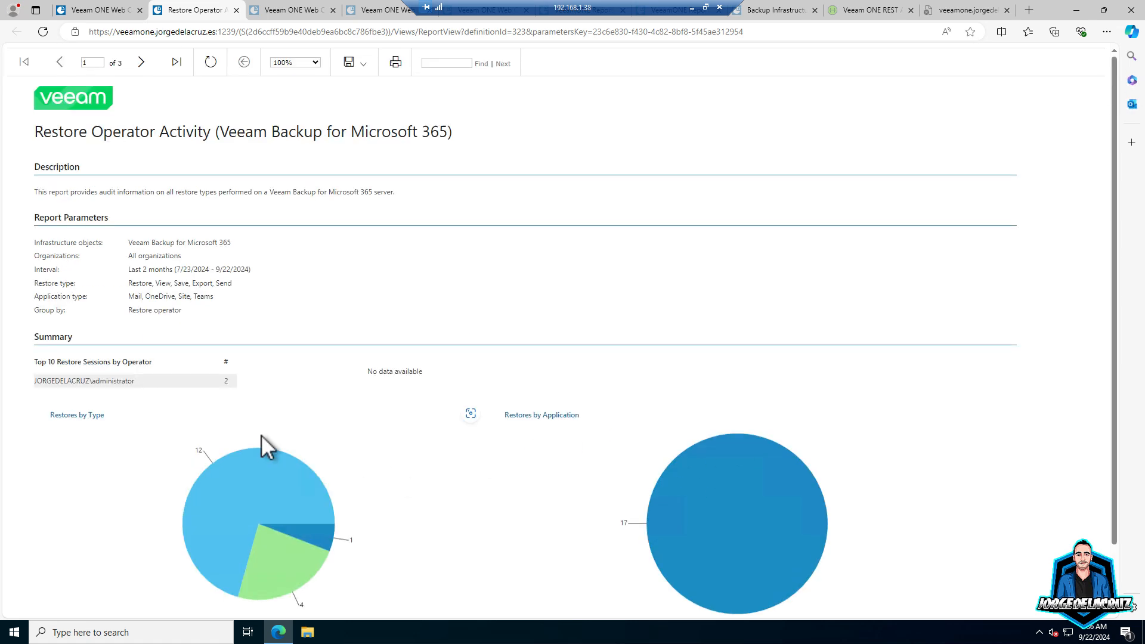
pyautogui.click(141, 59)
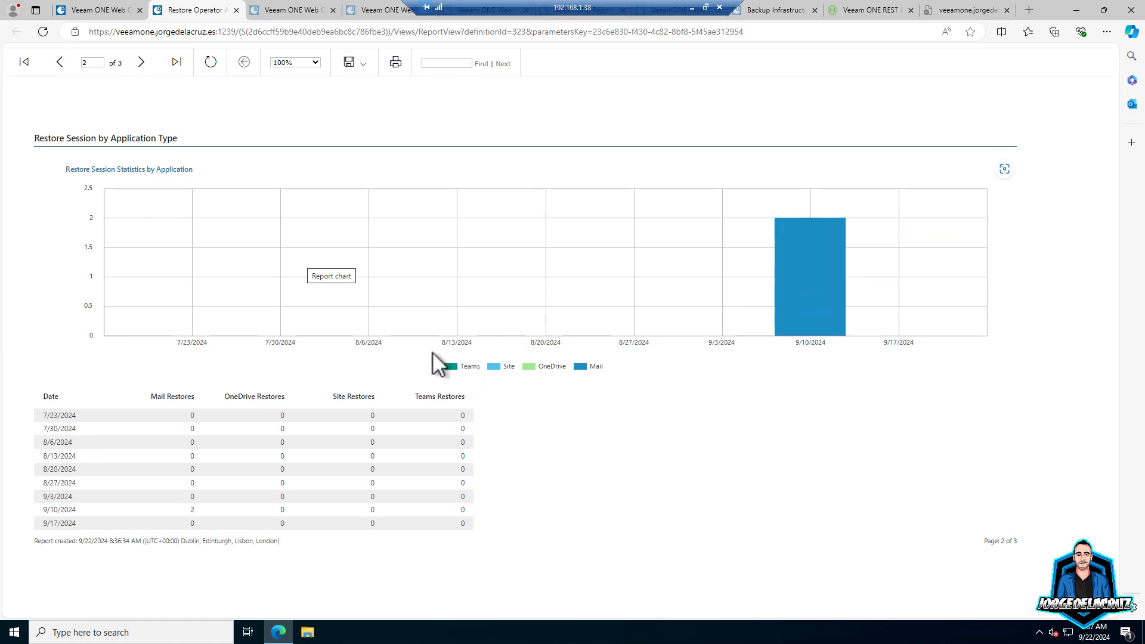
# - Highlight the two Mail restores on 9/10/2024 in the page 2 table, then advance to page 3
pyautogui.doubleClick(188, 509)
pyautogui.click(424, 502)
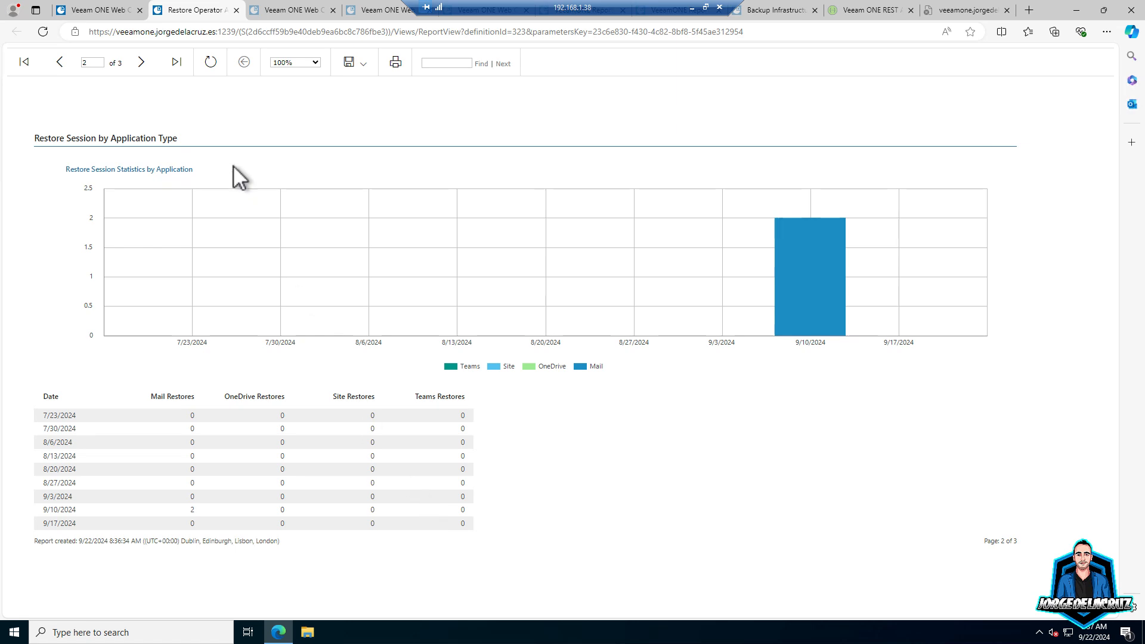
pyautogui.click(179, 514)
pyautogui.moveTo(199, 510); pyautogui.dragTo(180, 514)
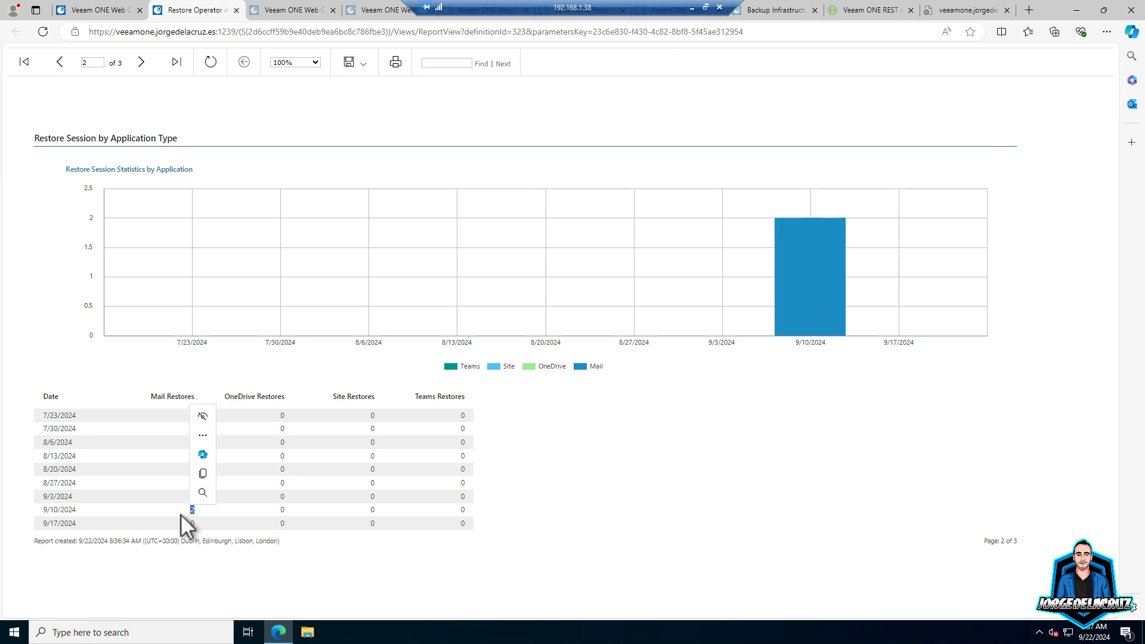
pyautogui.click(107, 474)
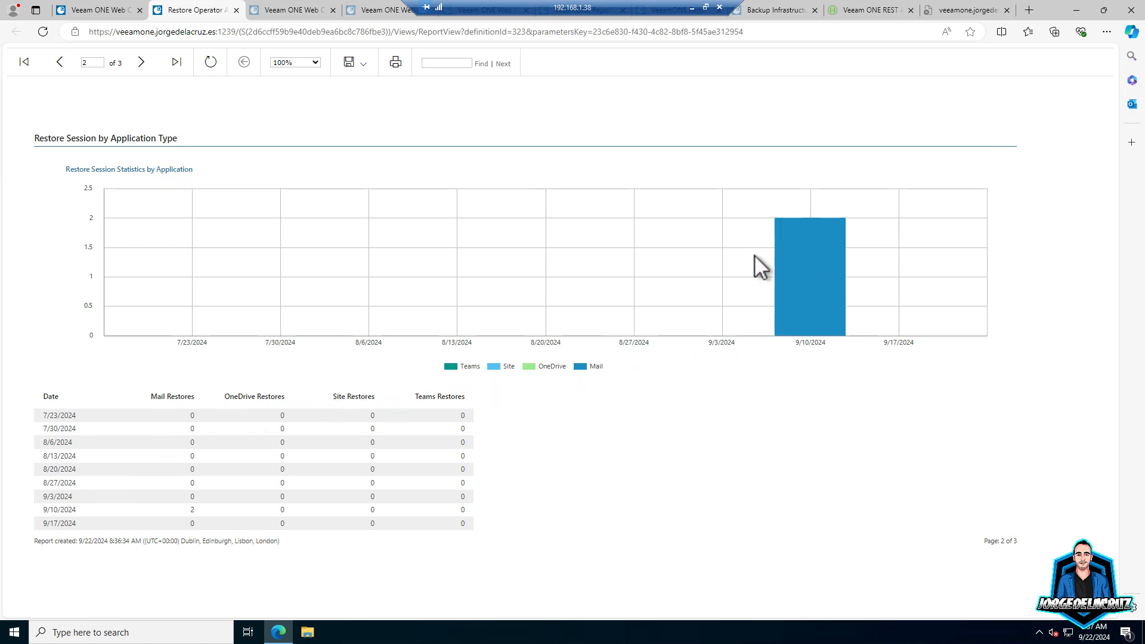
pyautogui.click(140, 67)
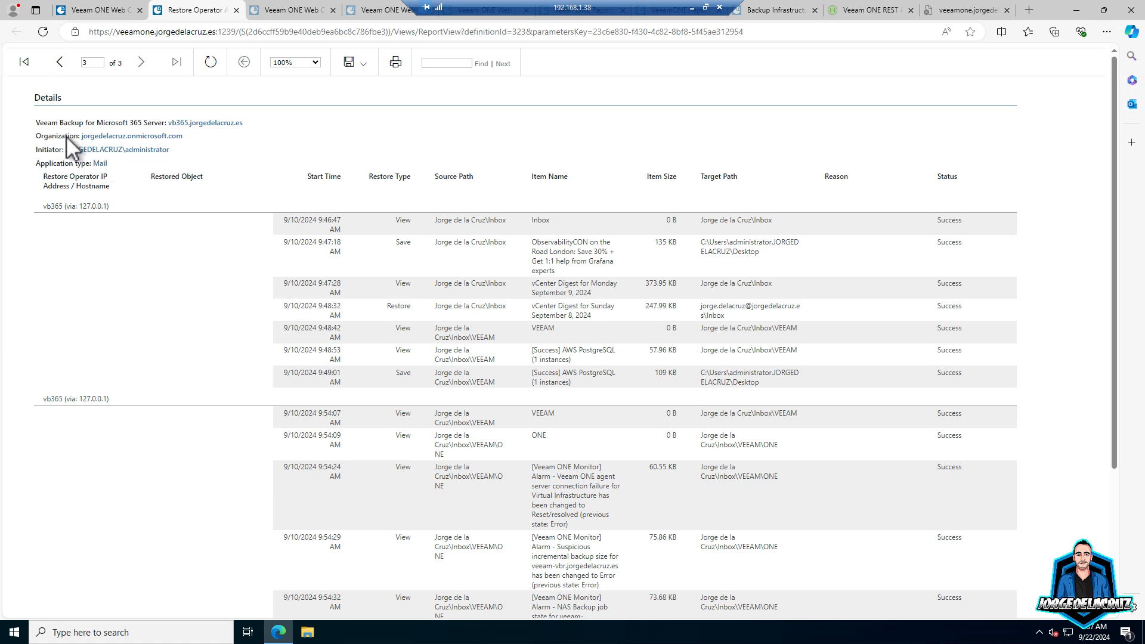
pyautogui.moveTo(69, 150); pyautogui.dragTo(138, 152)
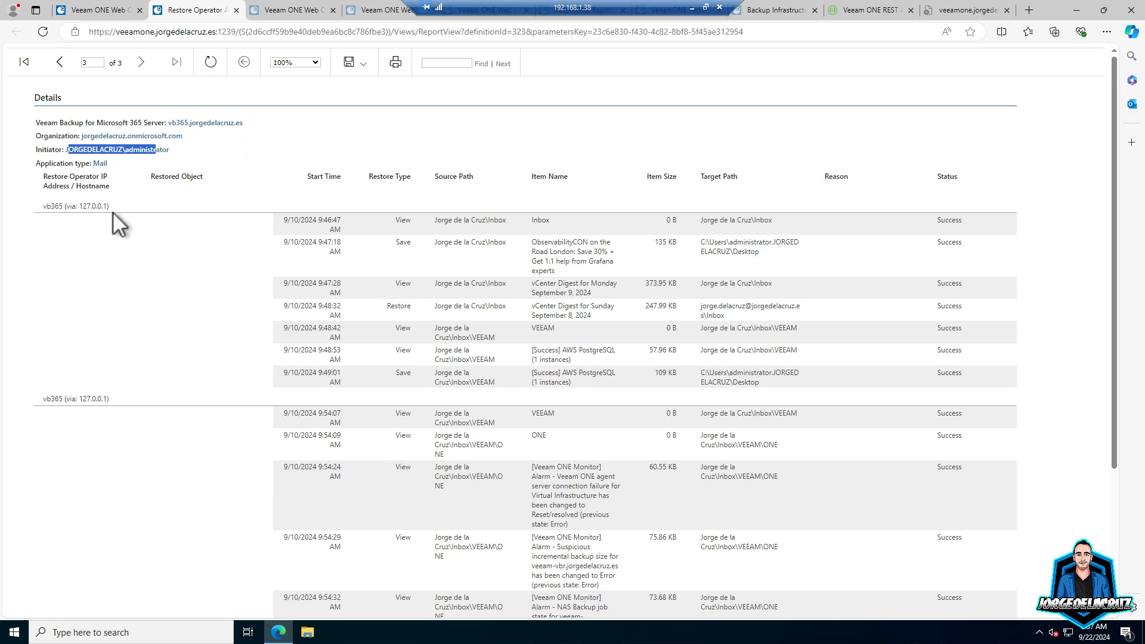
pyautogui.moveTo(108, 205); pyautogui.dragTo(102, 205)
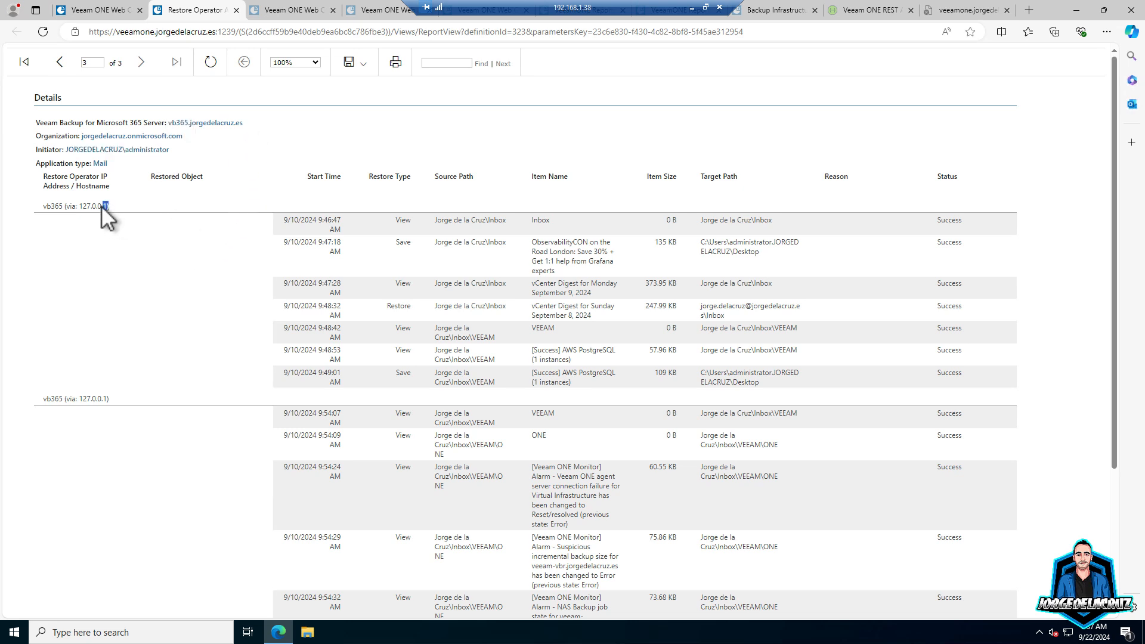
pyautogui.click(43, 205)
pyautogui.moveTo(82, 207); pyautogui.dragTo(104, 205)
pyautogui.click(80, 205)
pyautogui.moveTo(66, 205); pyautogui.dragTo(65, 204)
pyautogui.click(87, 401)
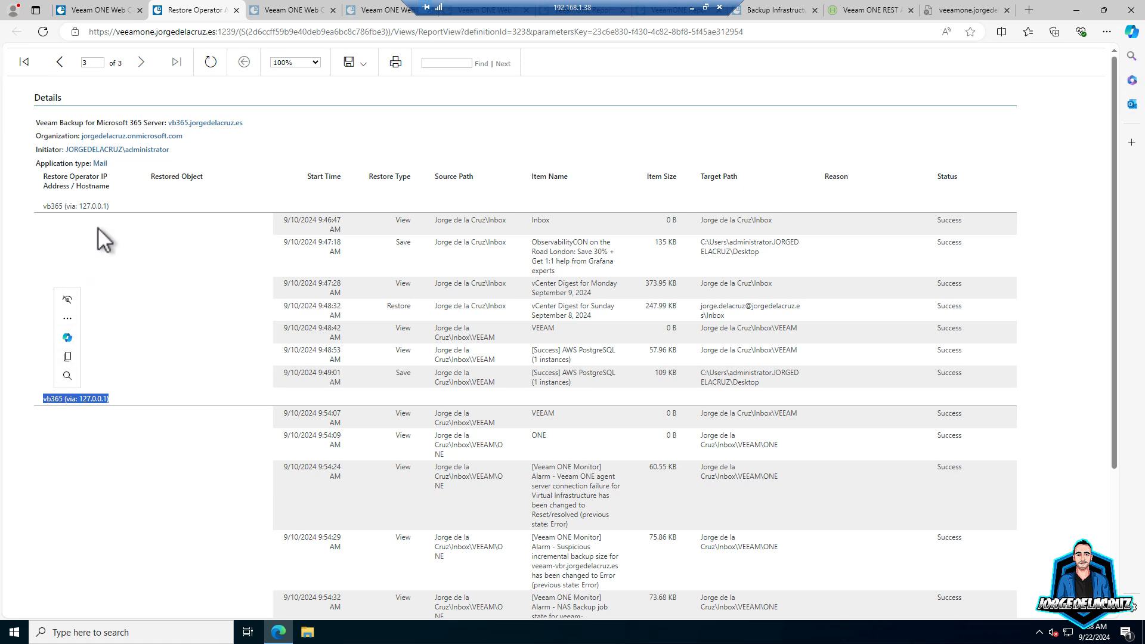
pyautogui.click(99, 203)
pyautogui.moveTo(43, 206); pyautogui.dragTo(40, 206)
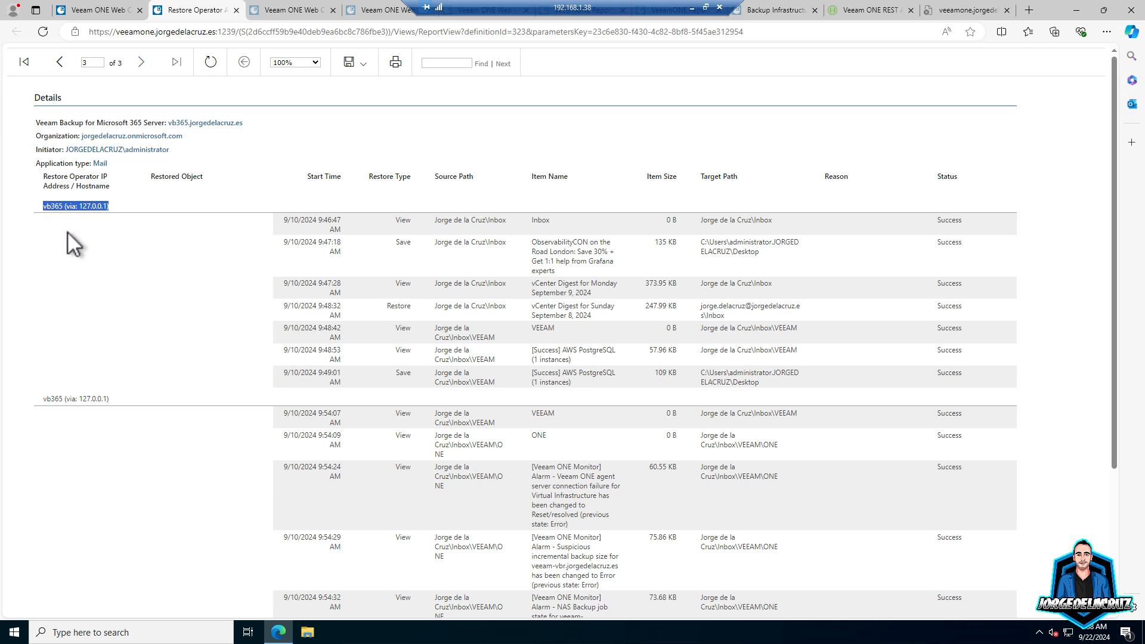
pyautogui.click(321, 223)
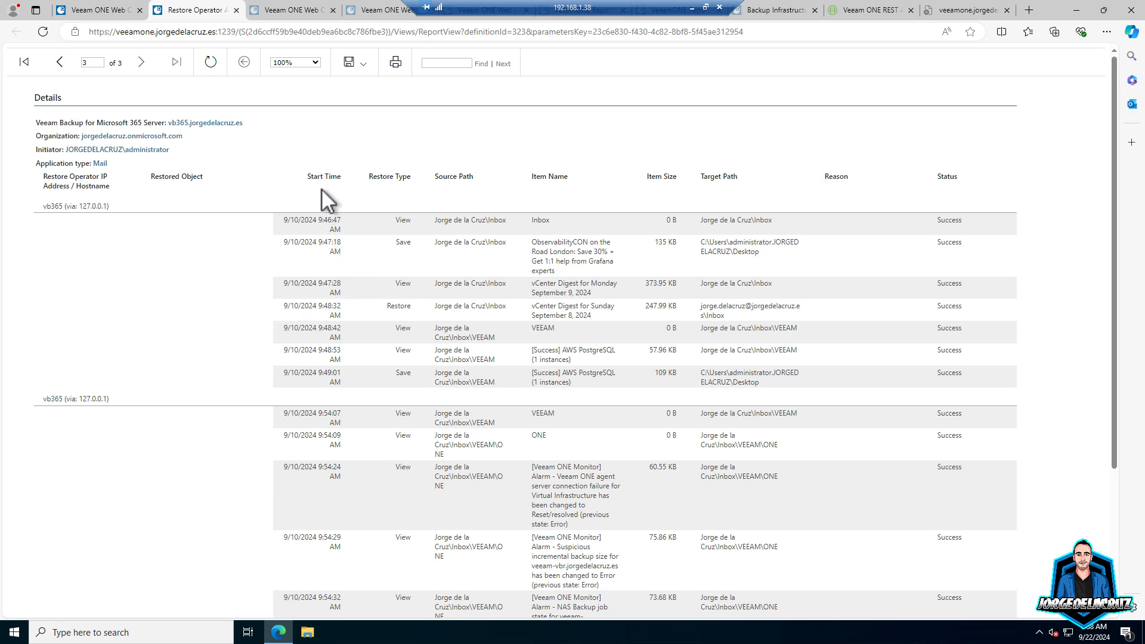
pyautogui.moveTo(396, 219); pyautogui.dragTo(395, 369)
pyautogui.click(395, 369)
pyautogui.moveTo(763, 227); pyautogui.dragTo(378, 222)
pyautogui.moveTo(295, 222); pyautogui.dragTo(282, 220)
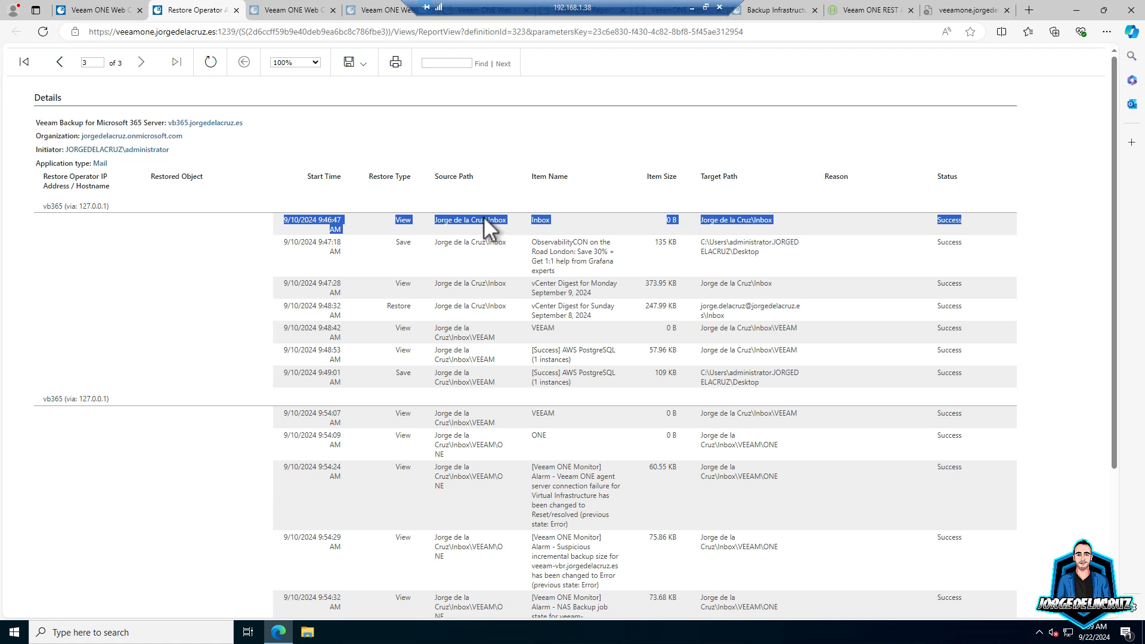
pyautogui.moveTo(740, 215); pyautogui.dragTo(274, 223)
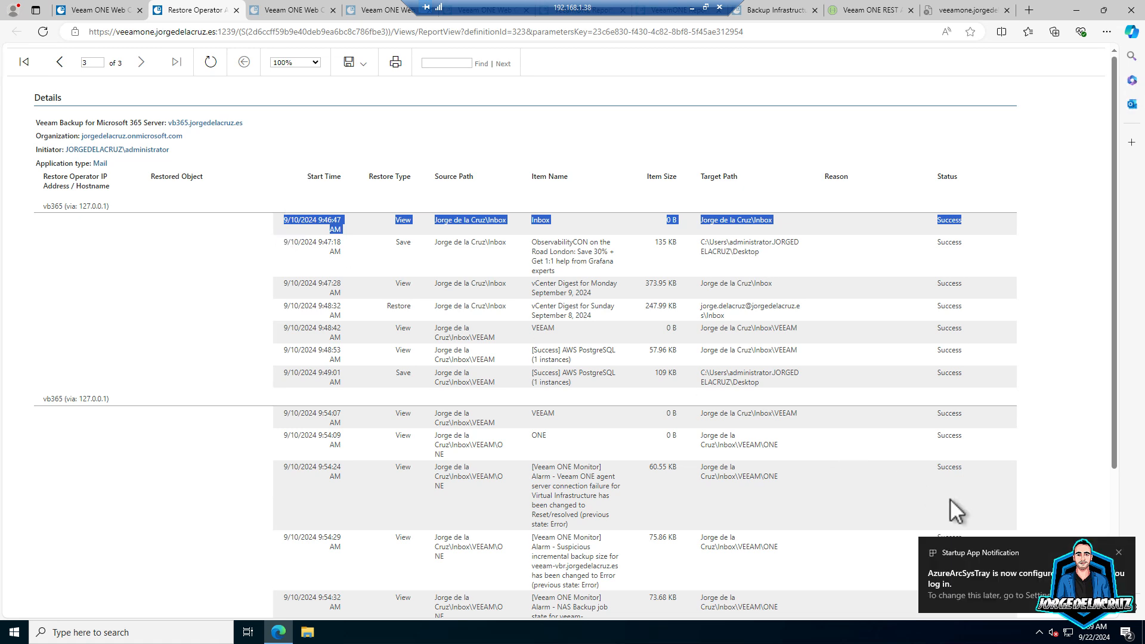
pyautogui.click(1119, 553)
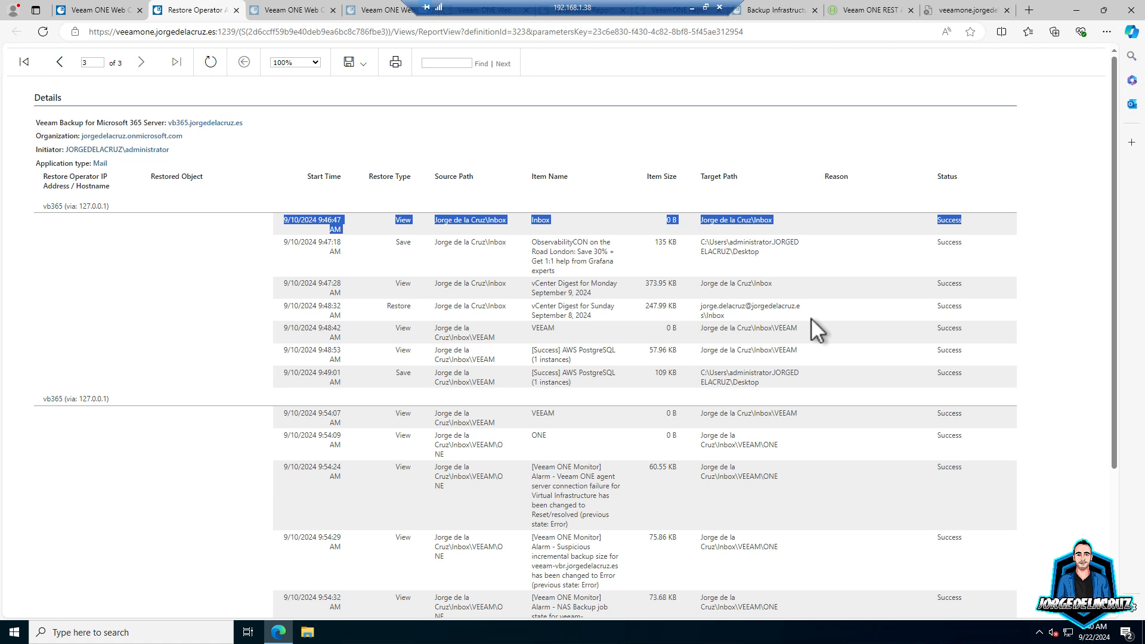
pyautogui.doubleClick(403, 242)
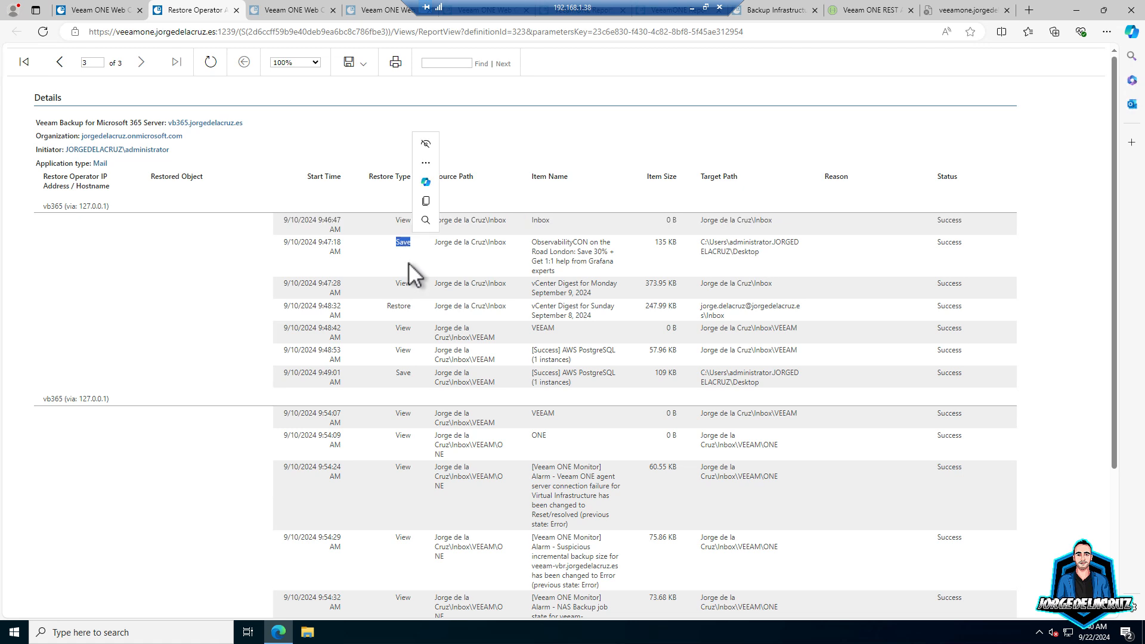
pyautogui.doubleClick(403, 282)
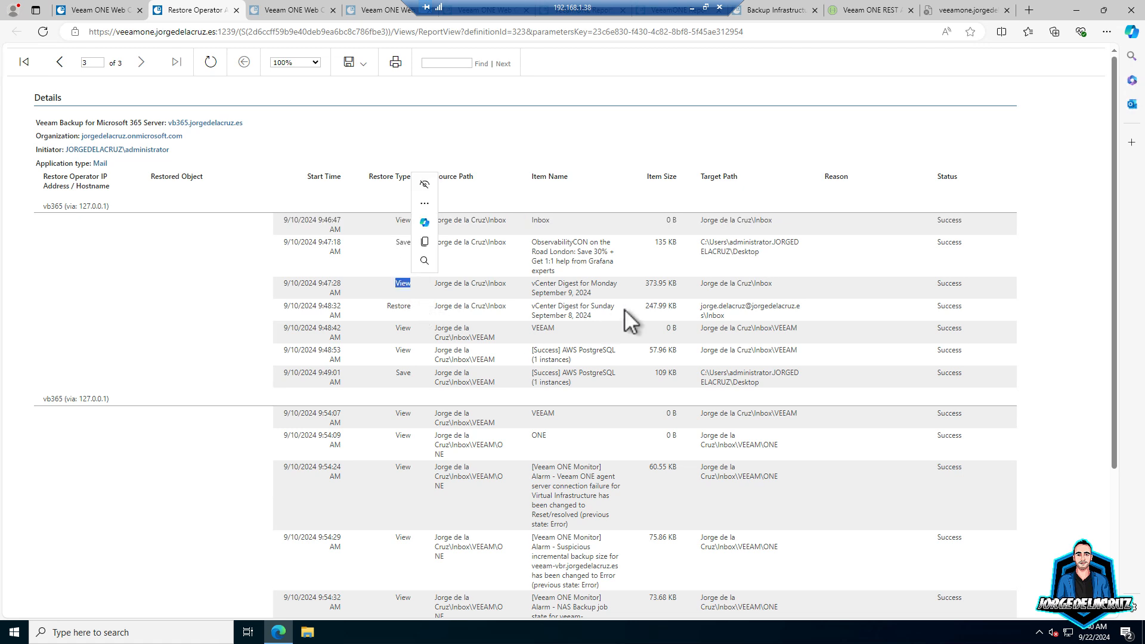
pyautogui.doubleClick(393, 304)
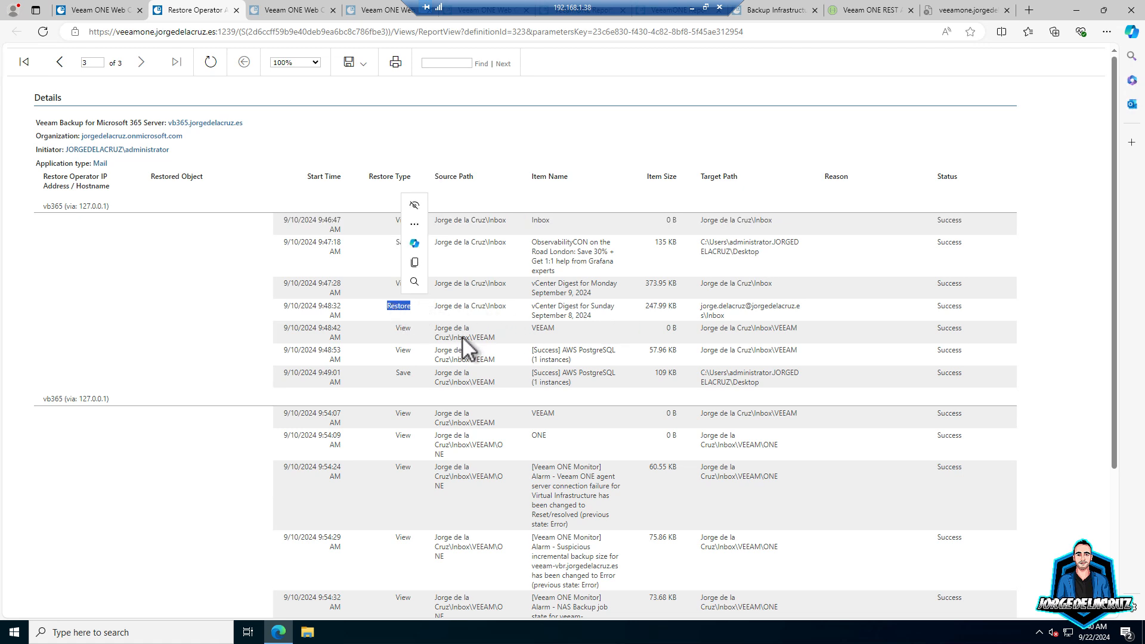
pyautogui.click(500, 333)
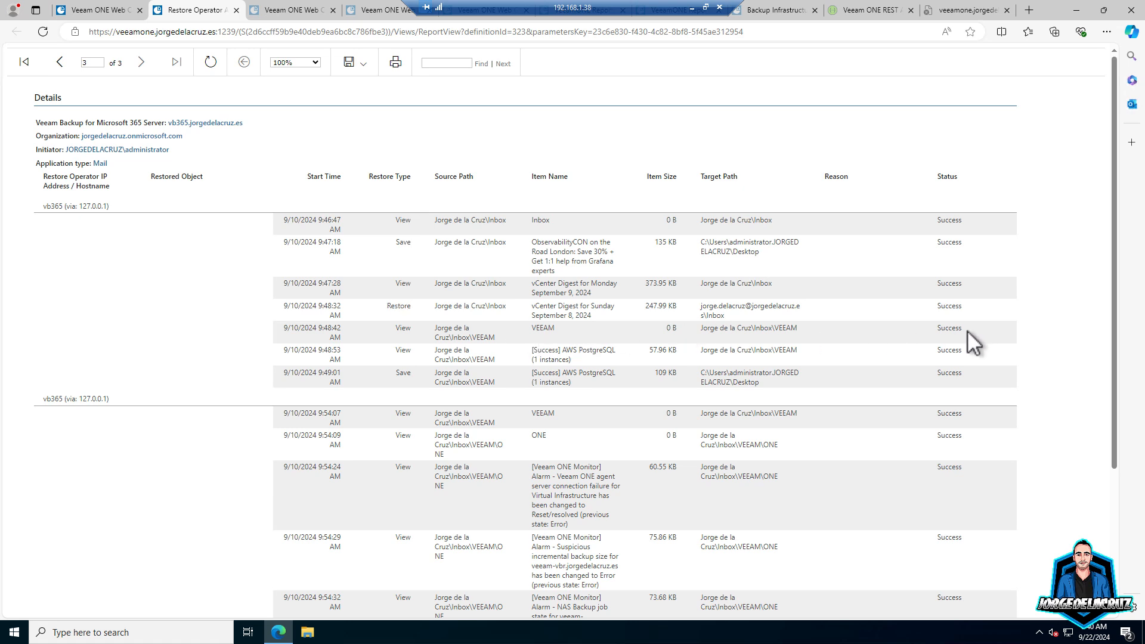
pyautogui.moveTo(968, 330); pyautogui.dragTo(281, 328)
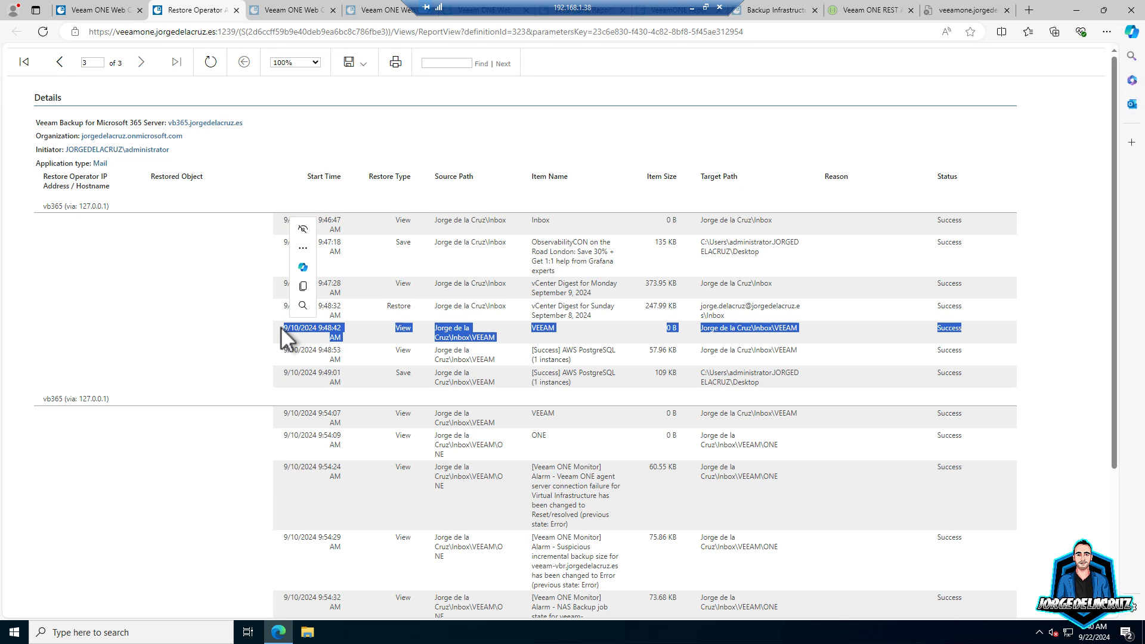
pyautogui.click(760, 337)
pyautogui.moveTo(972, 330); pyautogui.dragTo(281, 328)
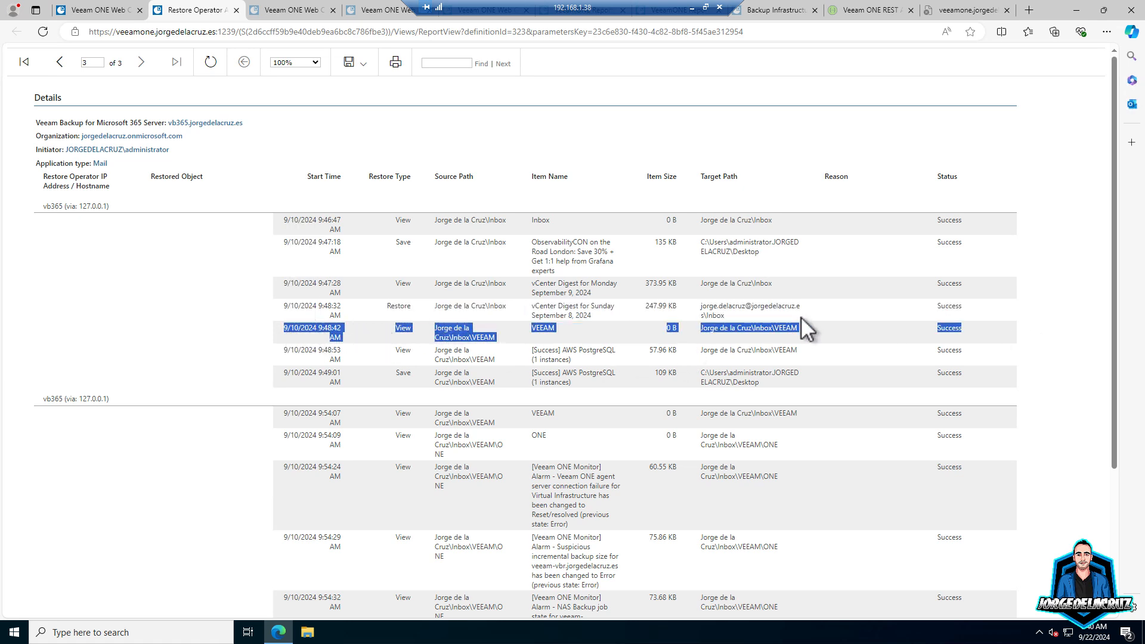
pyautogui.click(963, 332)
pyautogui.moveTo(878, 332); pyautogui.dragTo(305, 328)
pyautogui.scroll(-1, 574, 326)
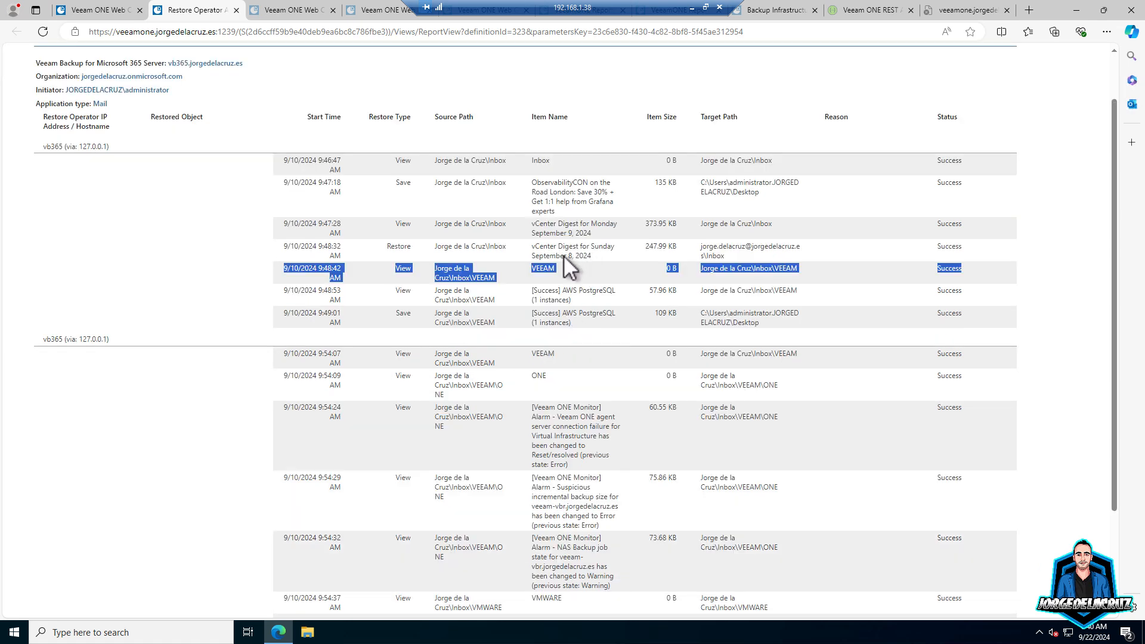
pyautogui.scroll(-2, 388, 310)
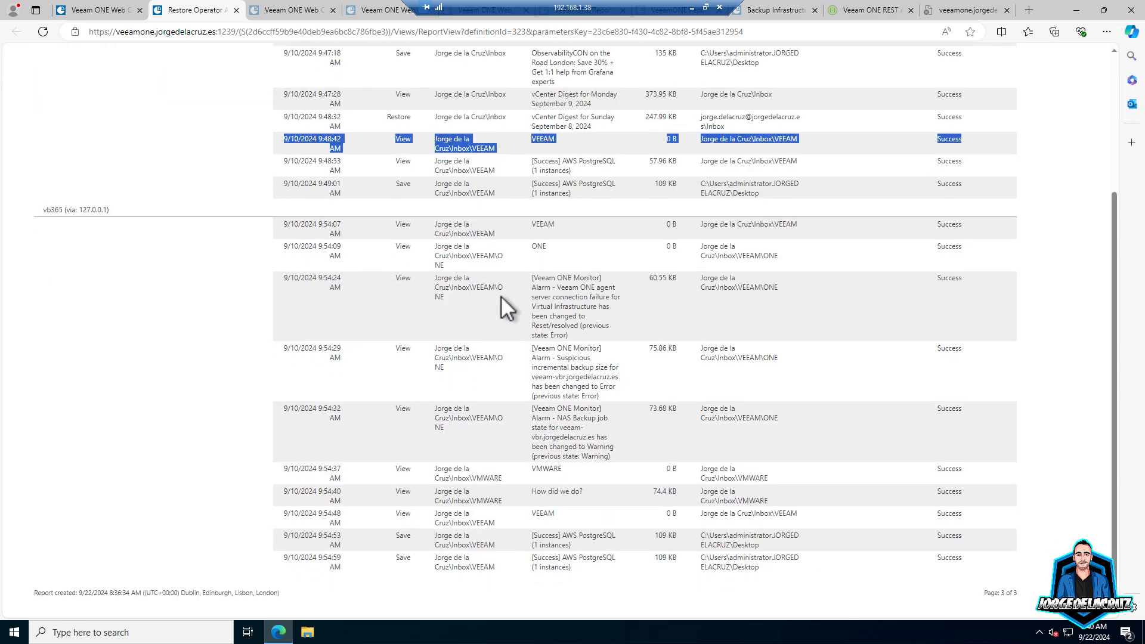
pyautogui.scroll(2, 501, 296)
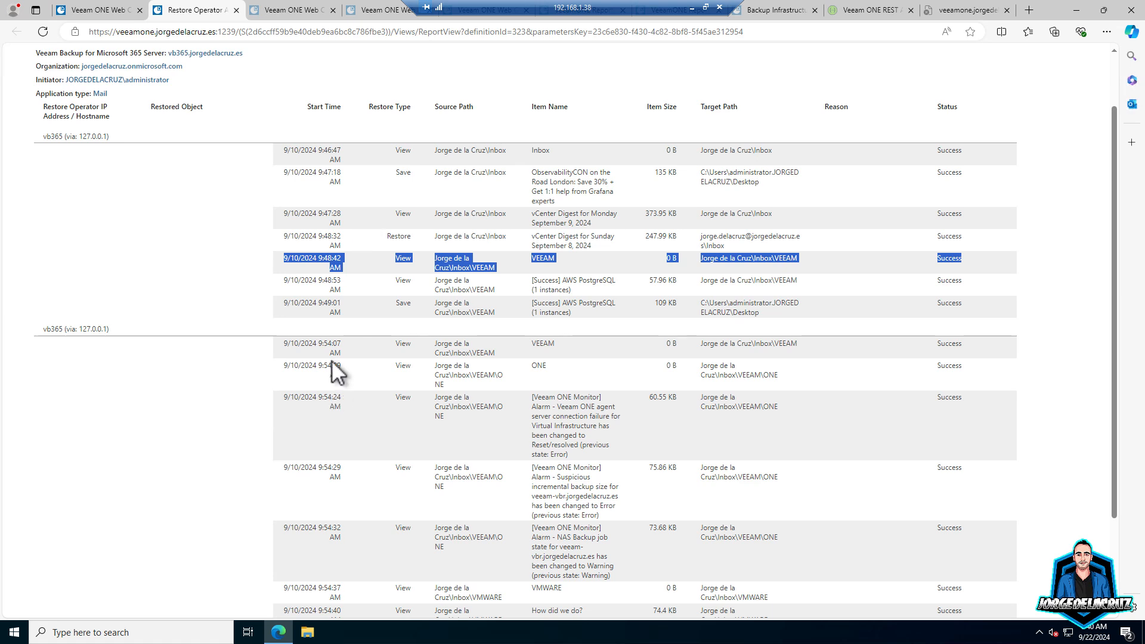
pyautogui.moveTo(304, 345); pyautogui.dragTo(336, 359)
pyautogui.click(328, 260)
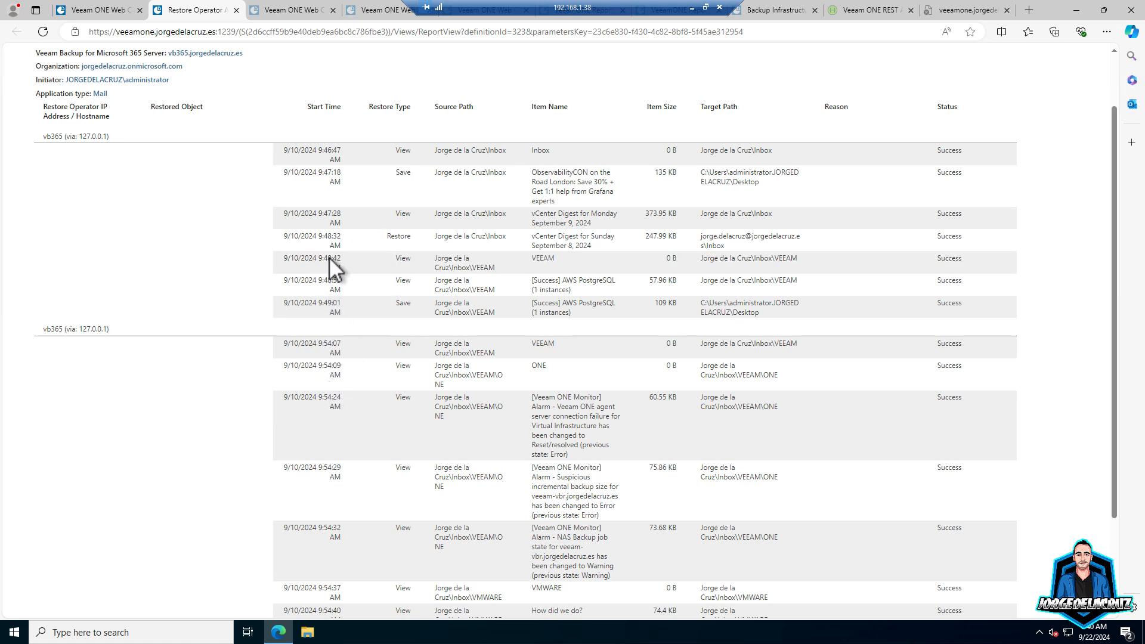
pyautogui.moveTo(328, 257); pyautogui.dragTo(282, 233)
pyautogui.click(251, 169)
pyautogui.scroll(-1, 459, 388)
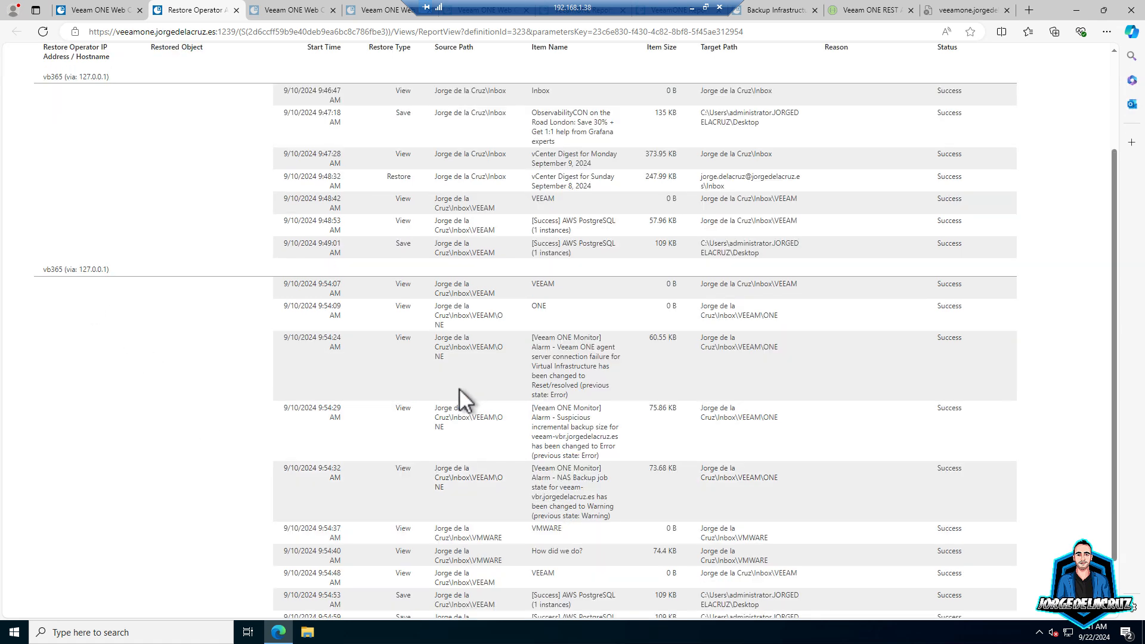
pyautogui.moveTo(281, 288); pyautogui.dragTo(358, 444)
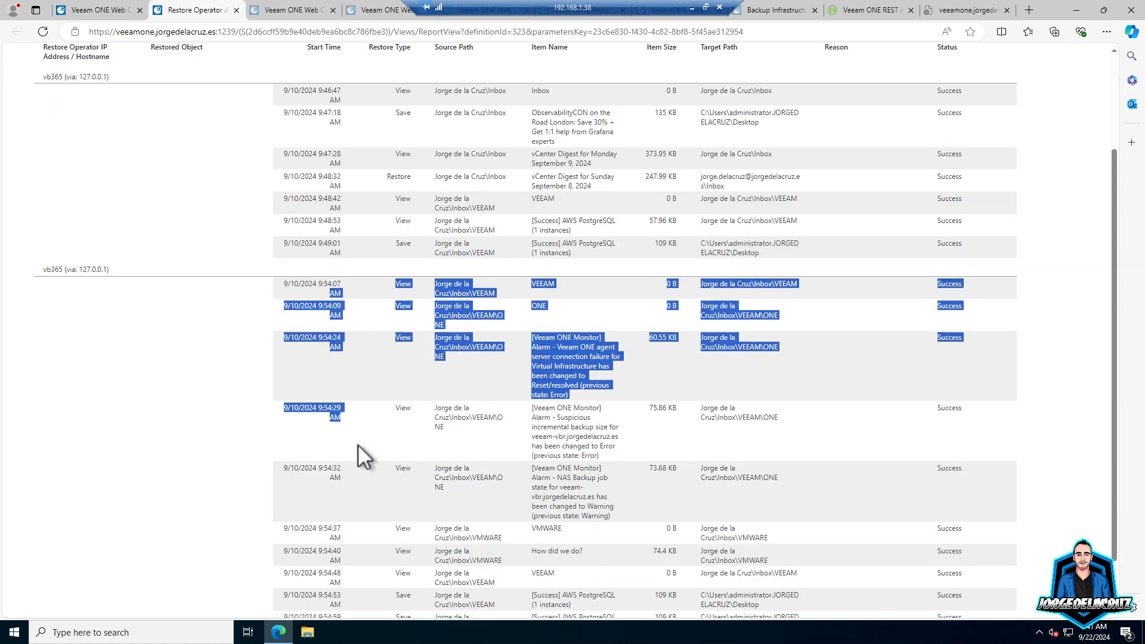
pyautogui.click(330, 489)
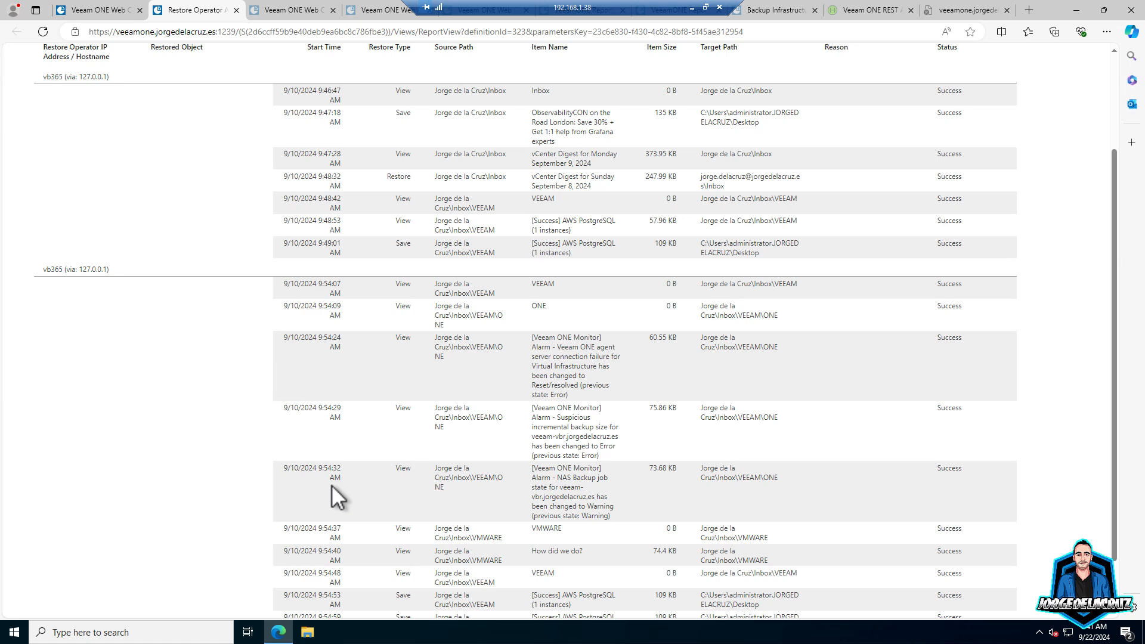
pyautogui.scroll(3, 330, 238)
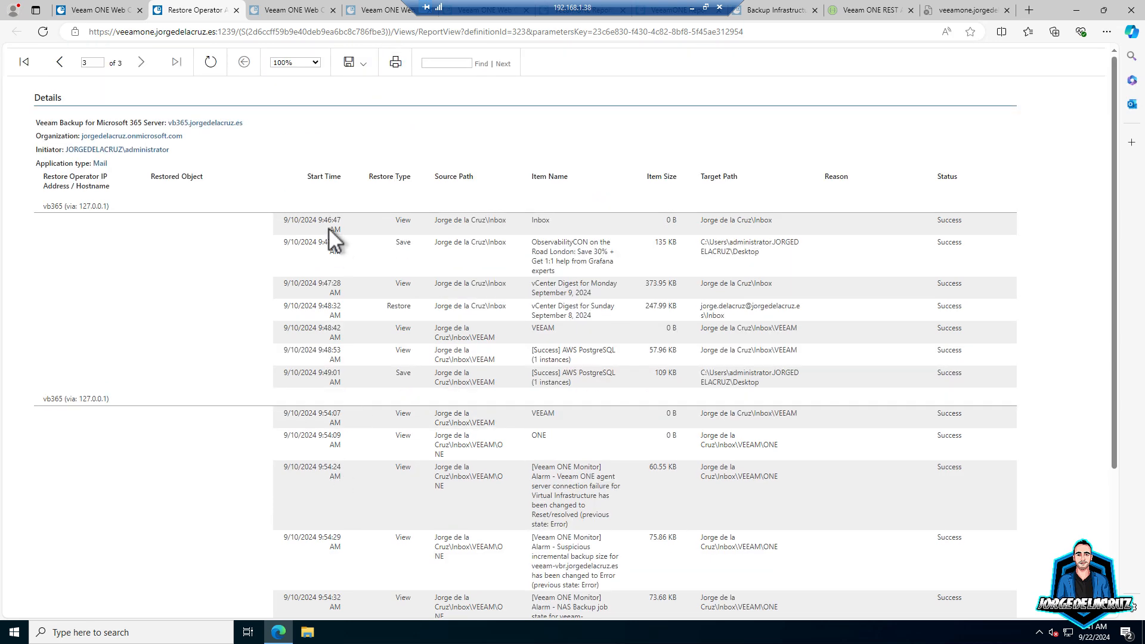
pyautogui.scroll(-4, 316, 266)
pyautogui.scroll(3, 352, 439)
# - Limit the report template's Organizations to the single Microsoft 365 organization via manual selection
pyautogui.click(99, 14)
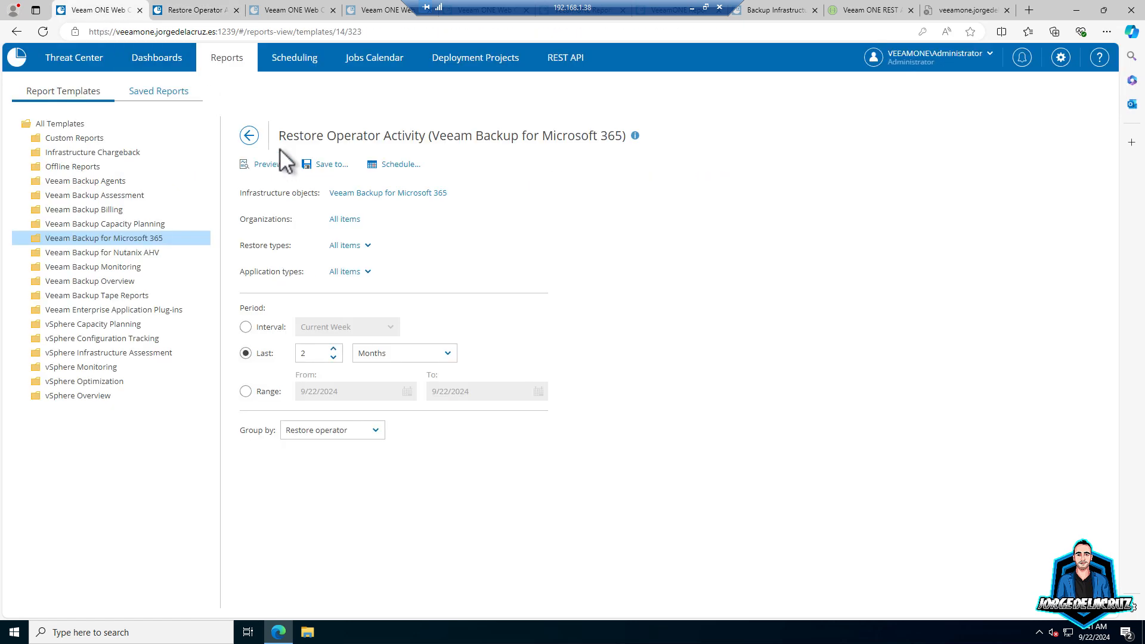
pyautogui.click(353, 220)
pyautogui.click(397, 226)
pyautogui.click(401, 359)
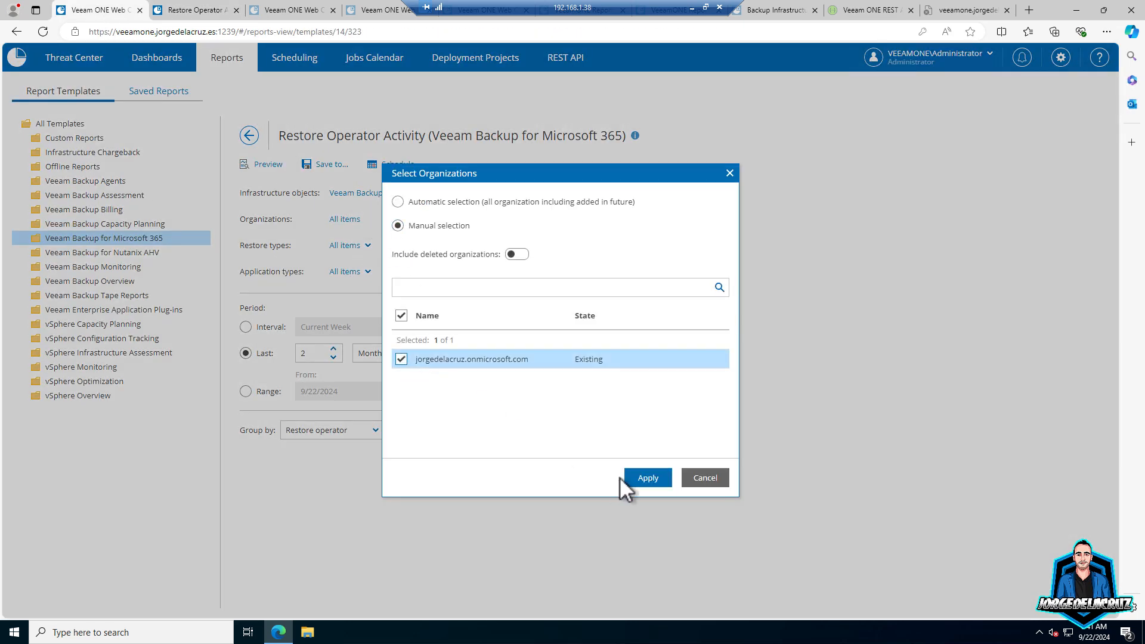
pyautogui.click(638, 478)
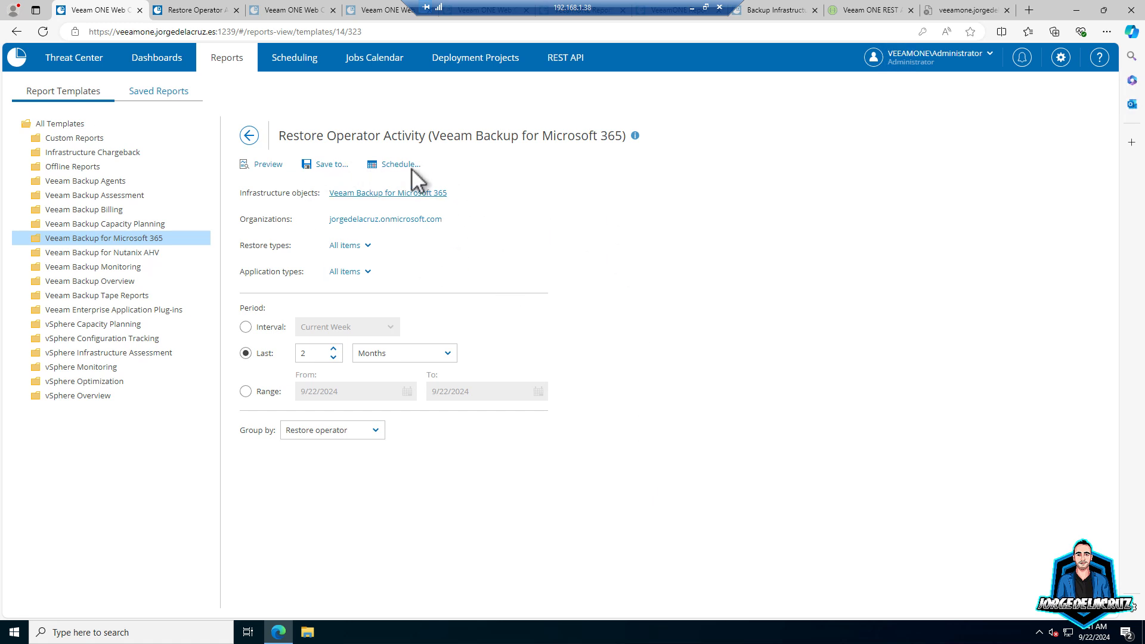
# - Save the report to My reports with ' - Organization 1' appended to its name
pyautogui.click(327, 166)
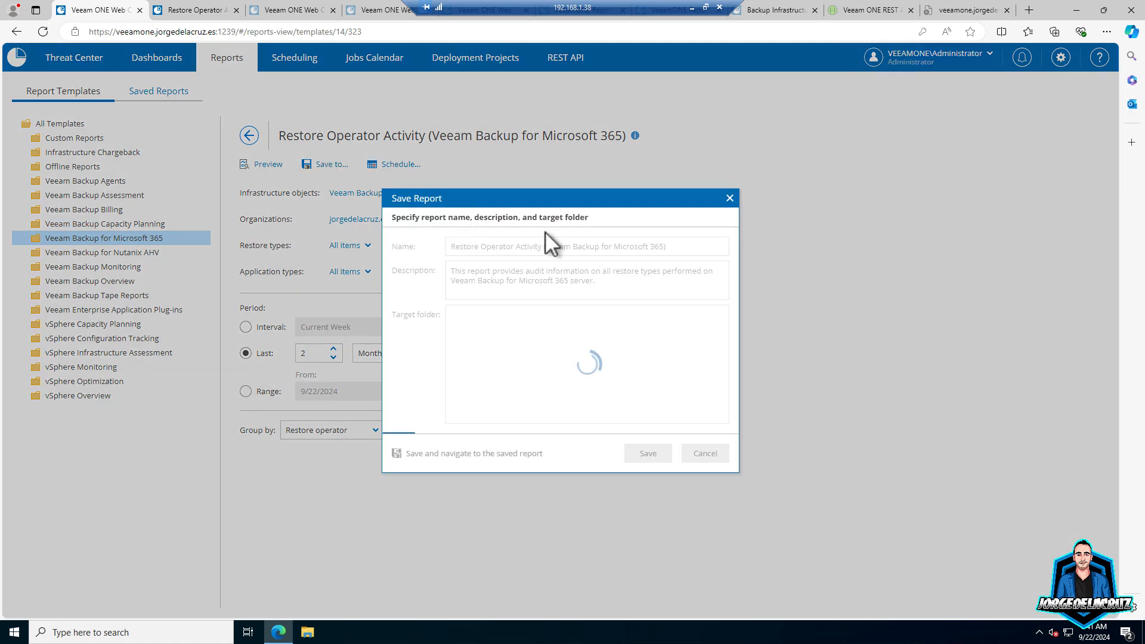
pyautogui.click(678, 248)
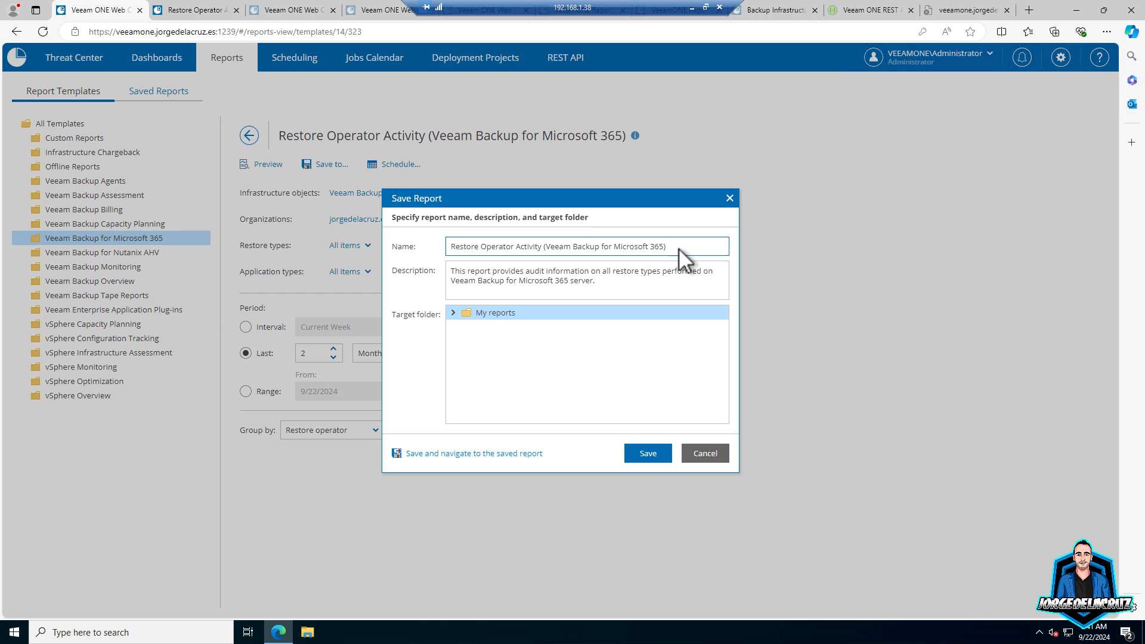
pyautogui.write('- Organization 1')
pyautogui.click(648, 453)
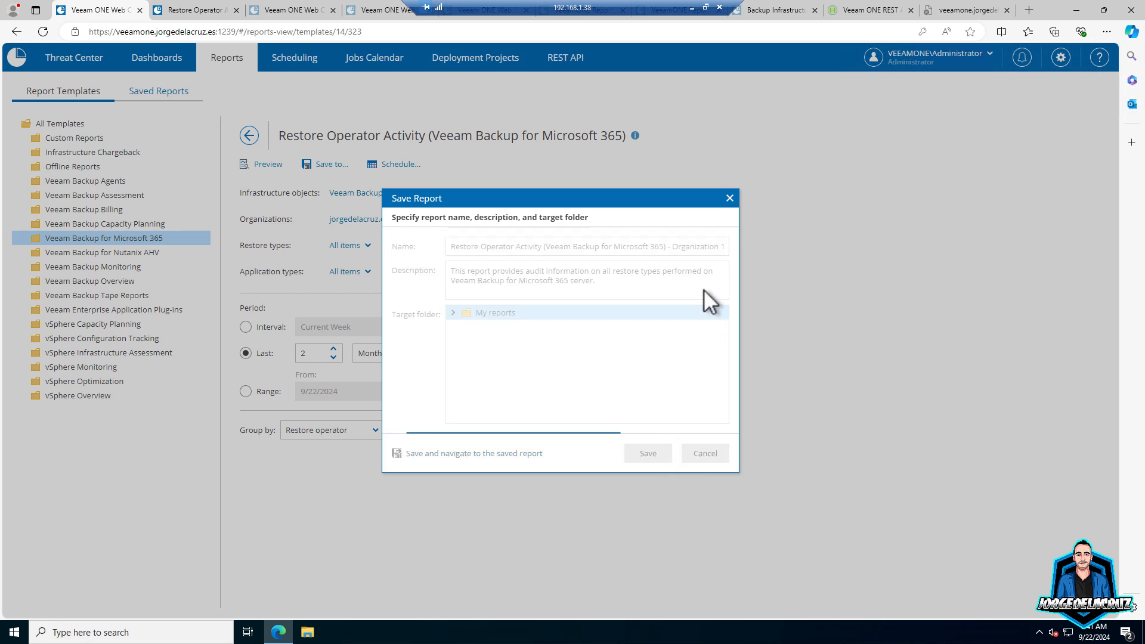
pyautogui.click(394, 194)
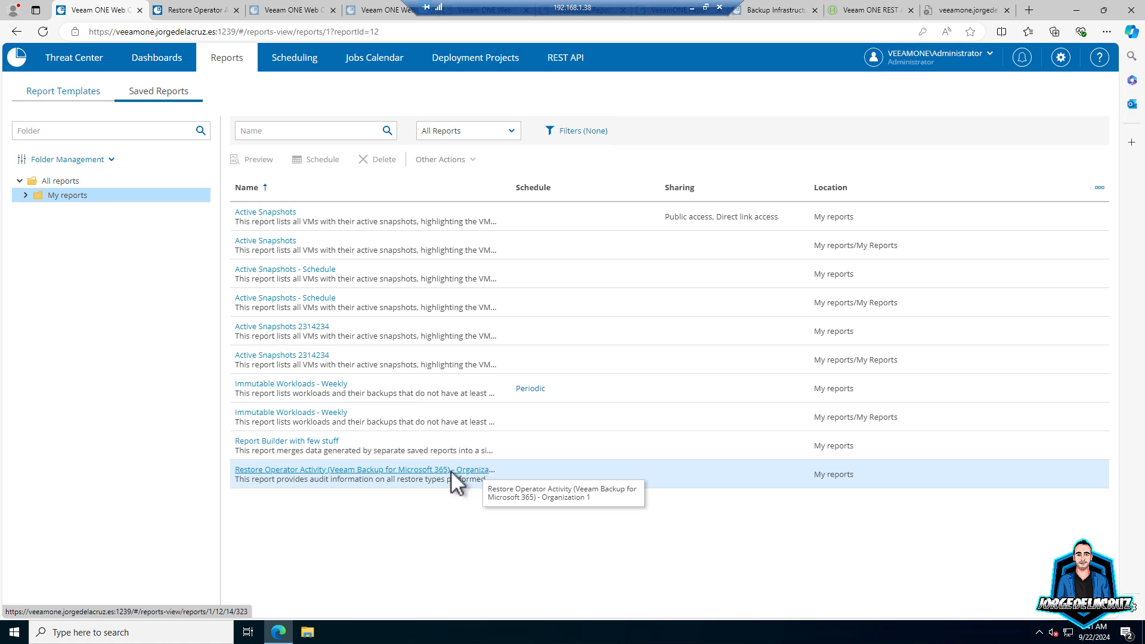
# - Select the Restore Operator Activity - Organization 1 report and show its Other Actions list
pyautogui.click(521, 471)
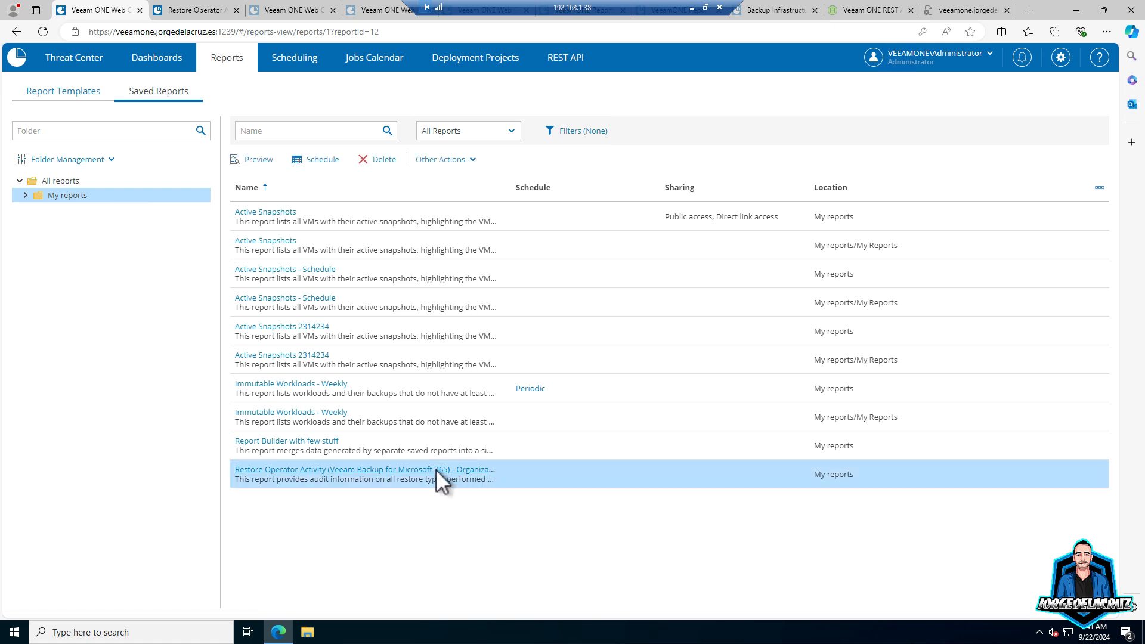
pyautogui.click(456, 159)
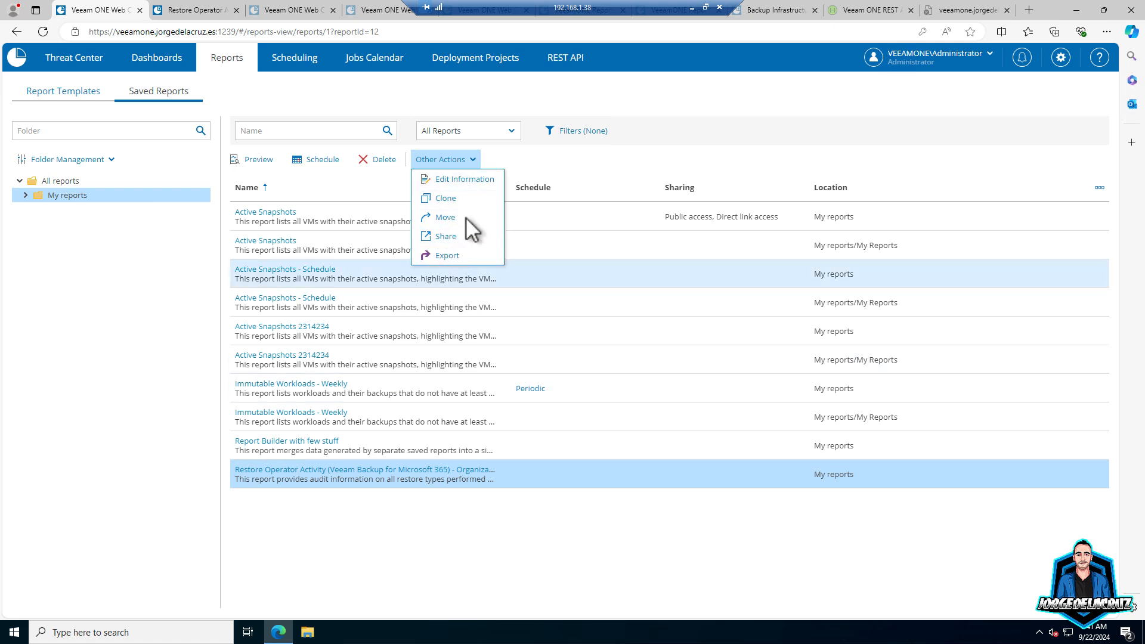
# - Open the Organization 1 report and start a 24-hour delivery schedule without saving to a folder
pyautogui.click(457, 468)
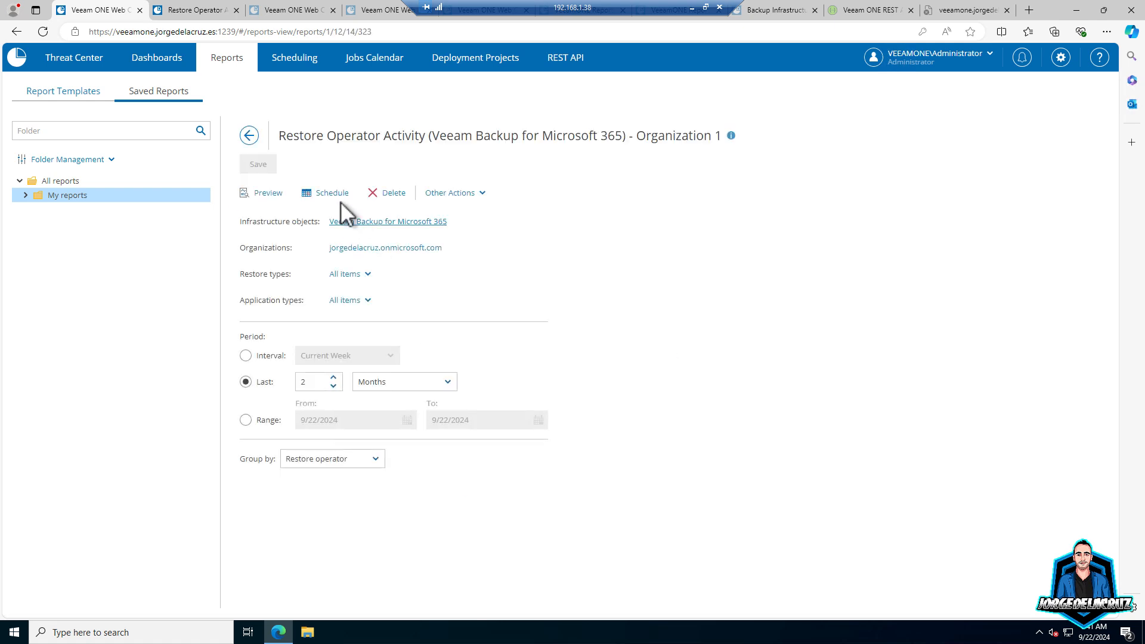
pyautogui.click(325, 192)
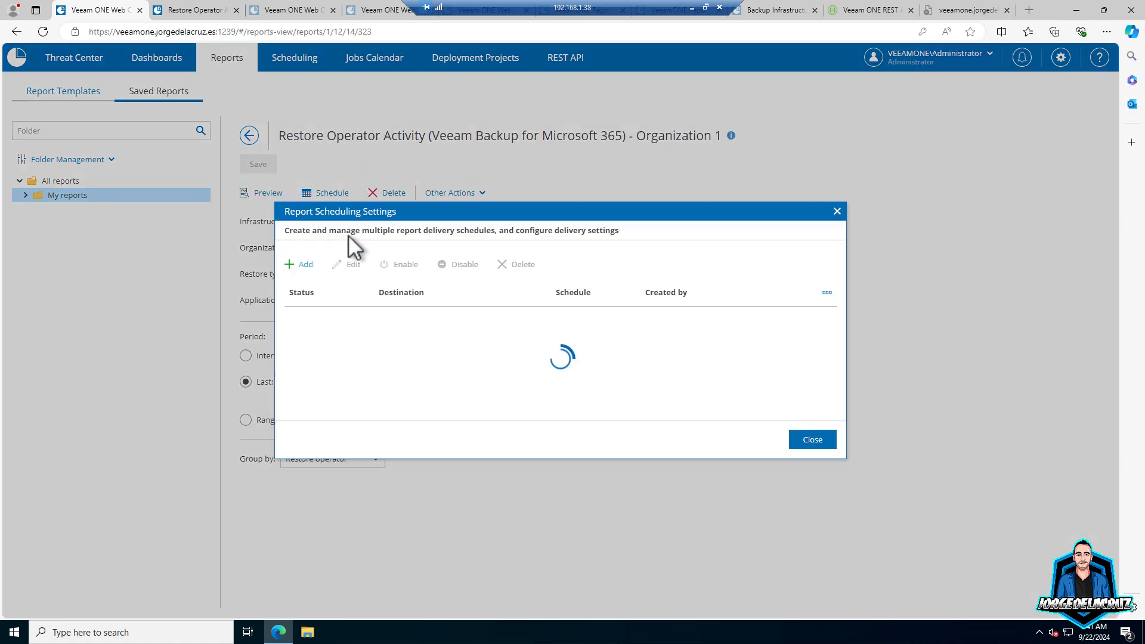
pyautogui.click(315, 263)
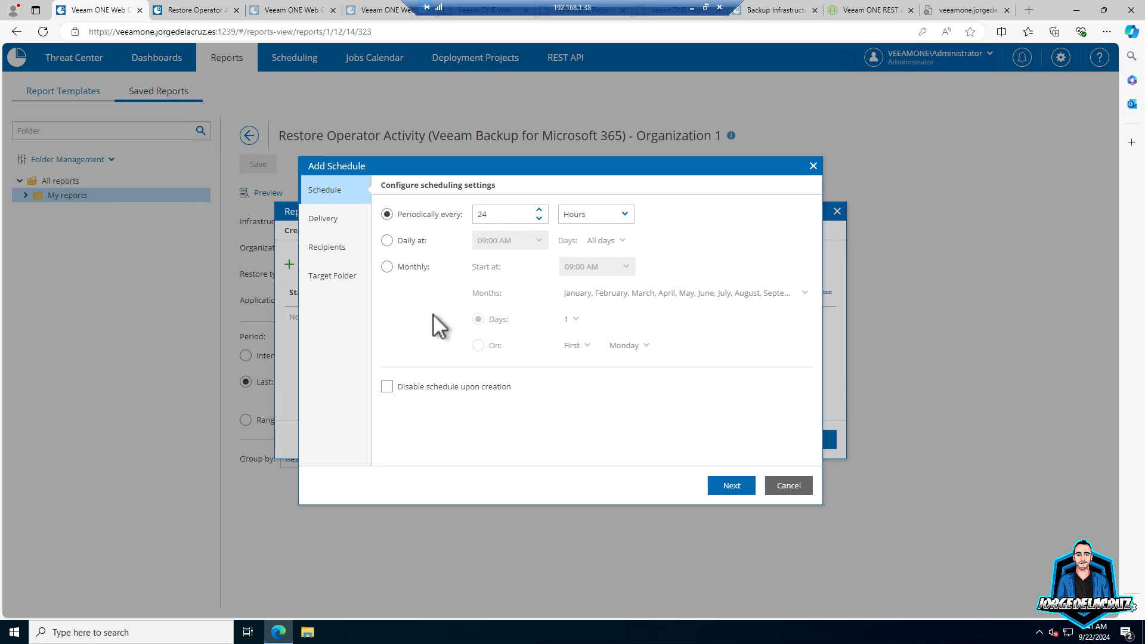
pyautogui.click(738, 488)
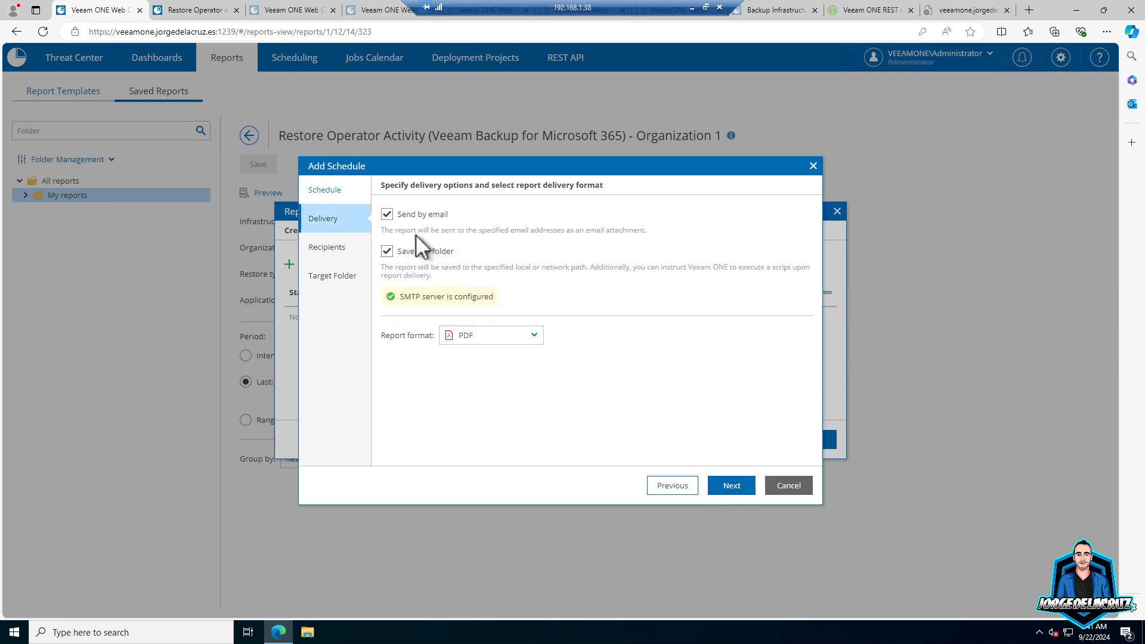
pyautogui.click(387, 251)
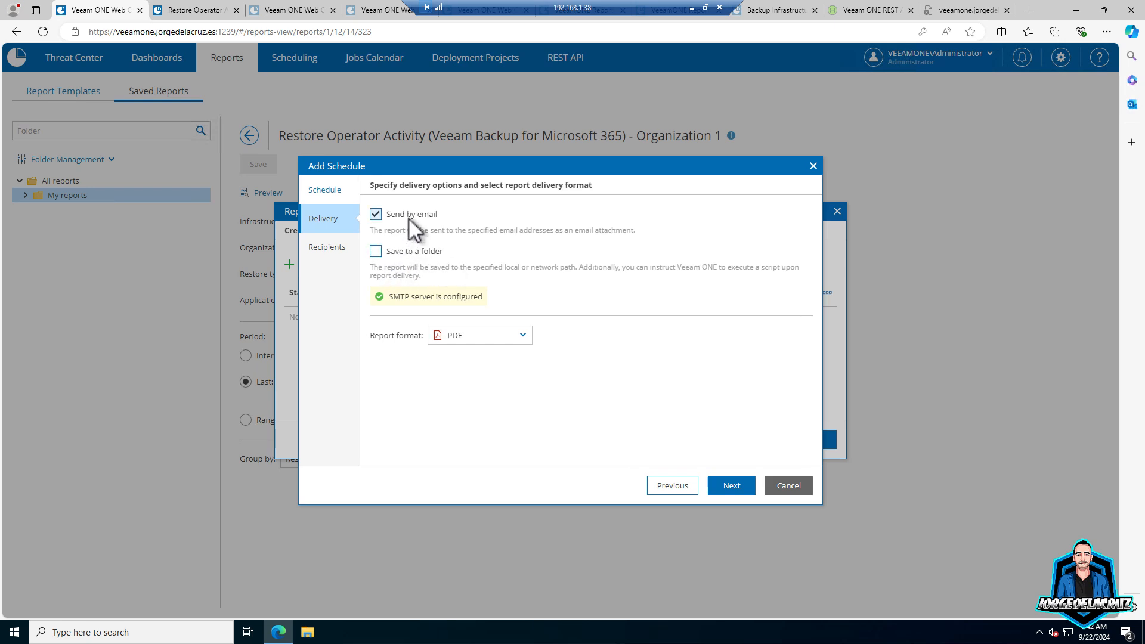
pyautogui.click(740, 483)
# - Enter the organization admin's e-mail as recipient, then cancel the schedule and close scheduling
pyautogui.click(442, 217)
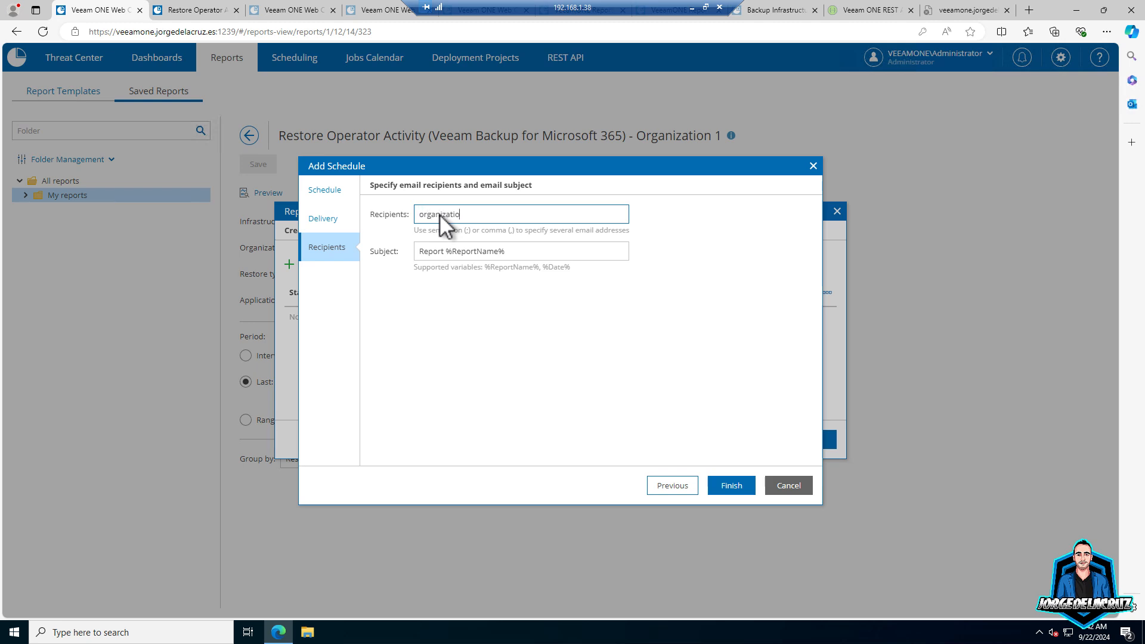
pyautogui.click(790, 485)
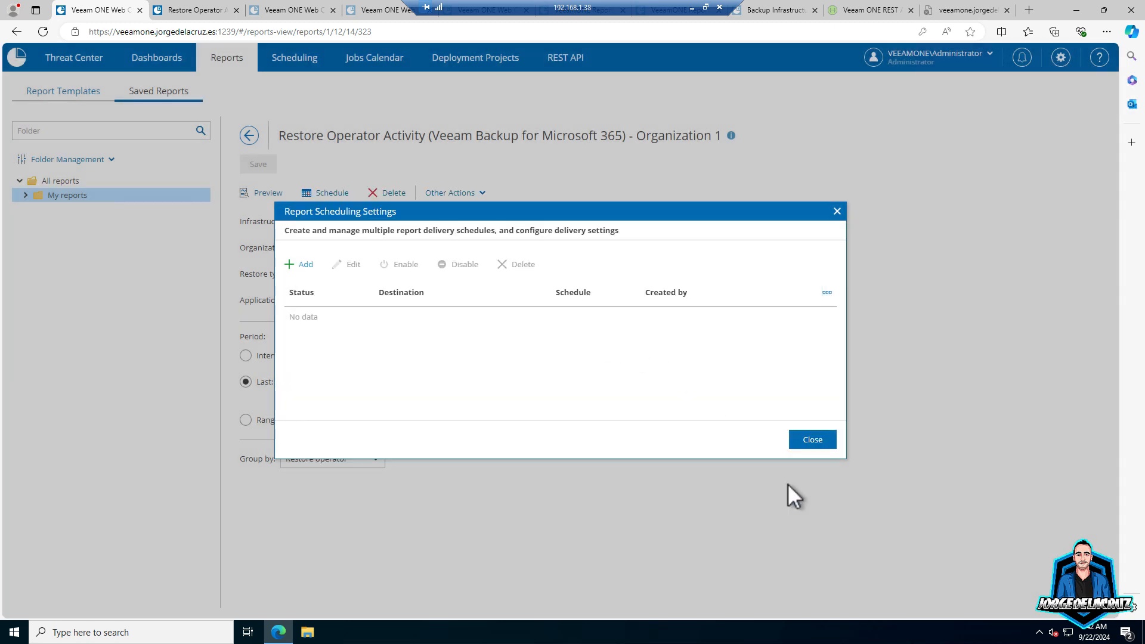
pyautogui.click(812, 439)
# - On the Microsoft 365 Security and Audit Overview dashboard, limit Top 10 Restore Operators to the one organization
pyautogui.click(157, 62)
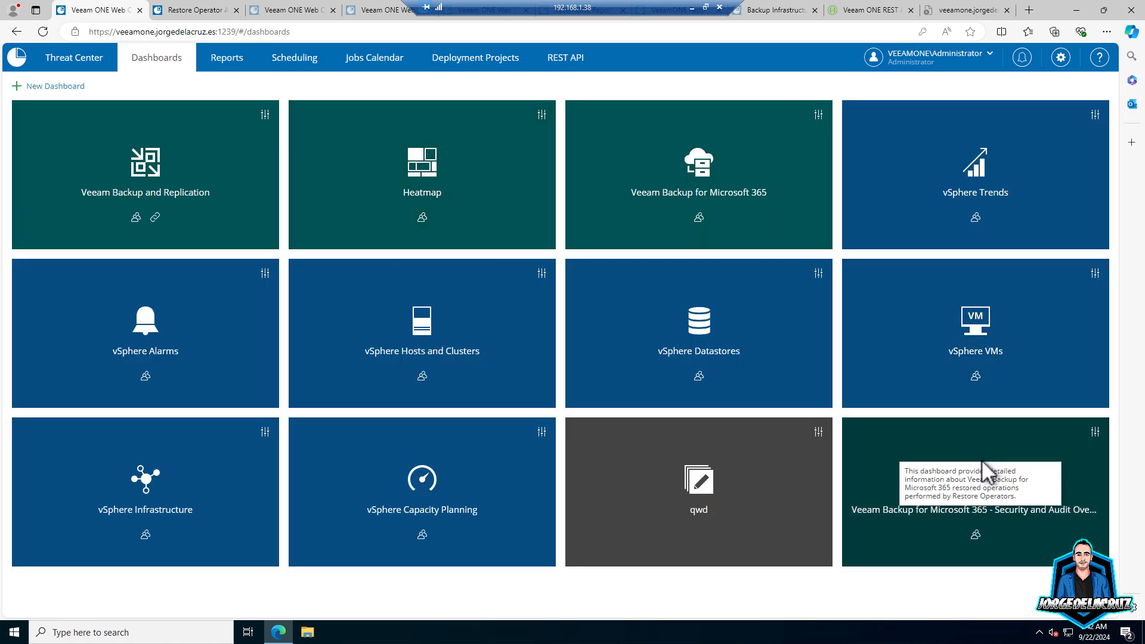
pyautogui.click(970, 486)
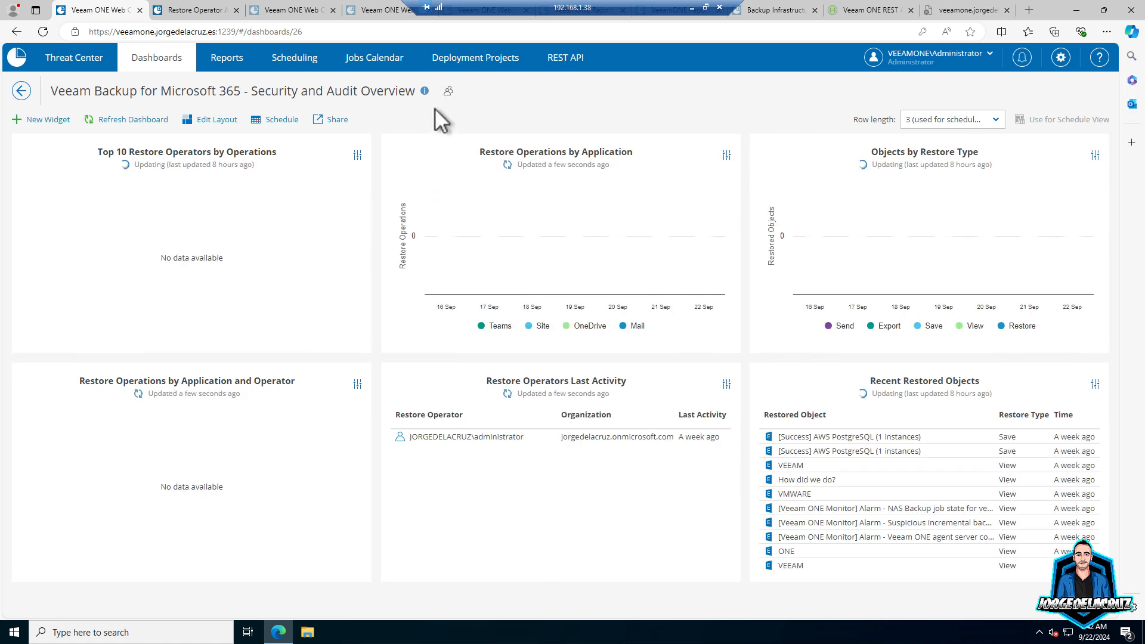
pyautogui.click(358, 154)
pyautogui.click(373, 173)
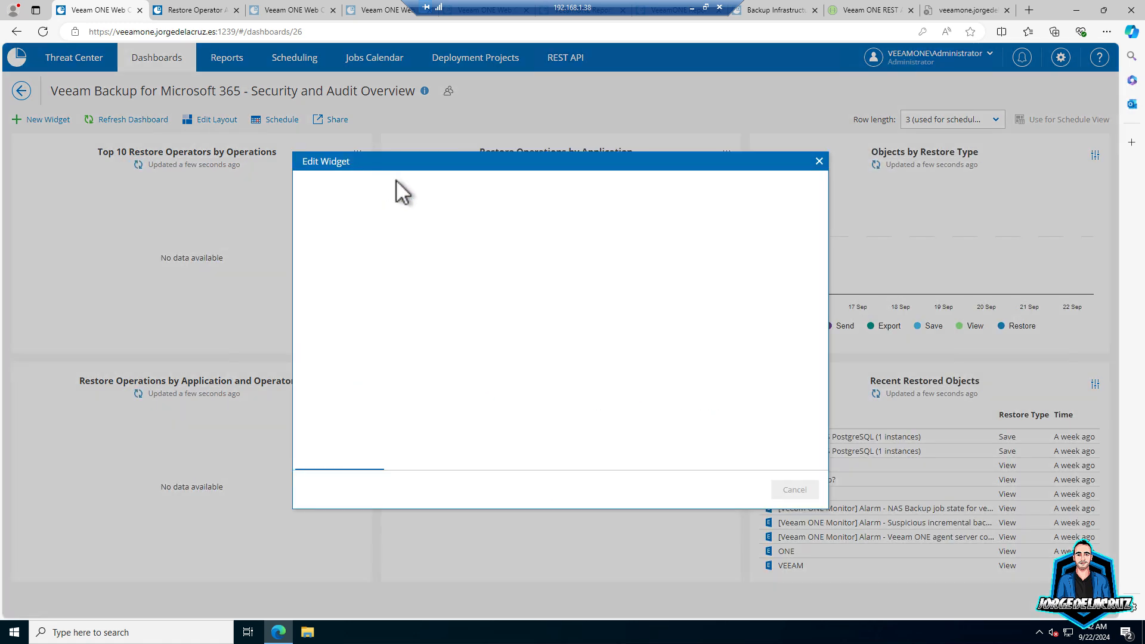
pyautogui.click(737, 490)
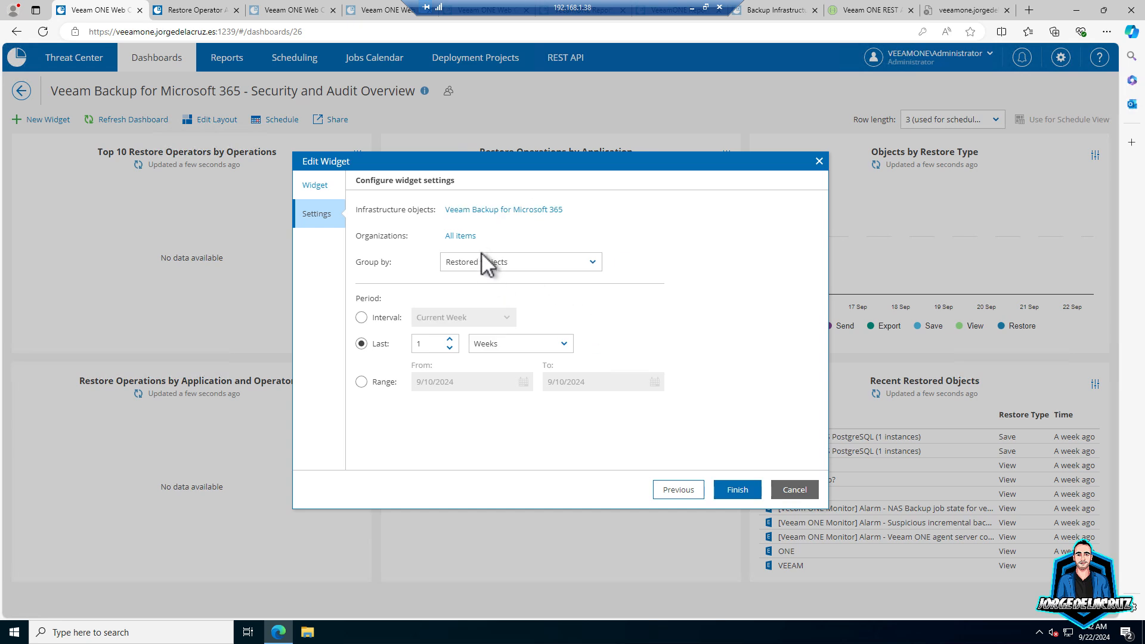
pyautogui.click(467, 236)
pyautogui.click(401, 226)
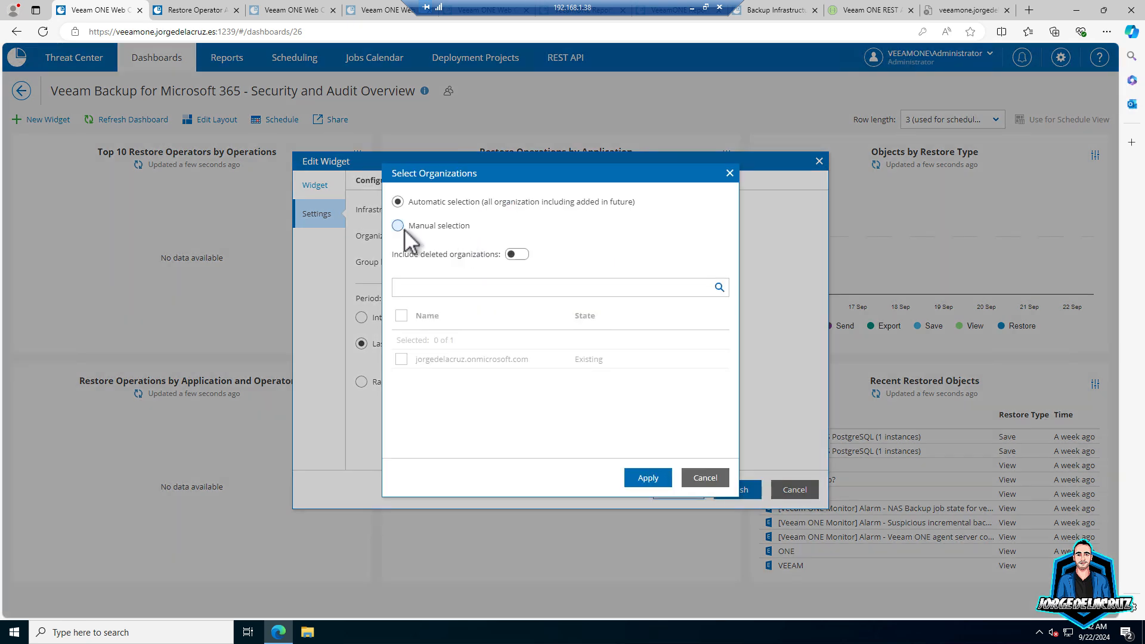
pyautogui.click(403, 359)
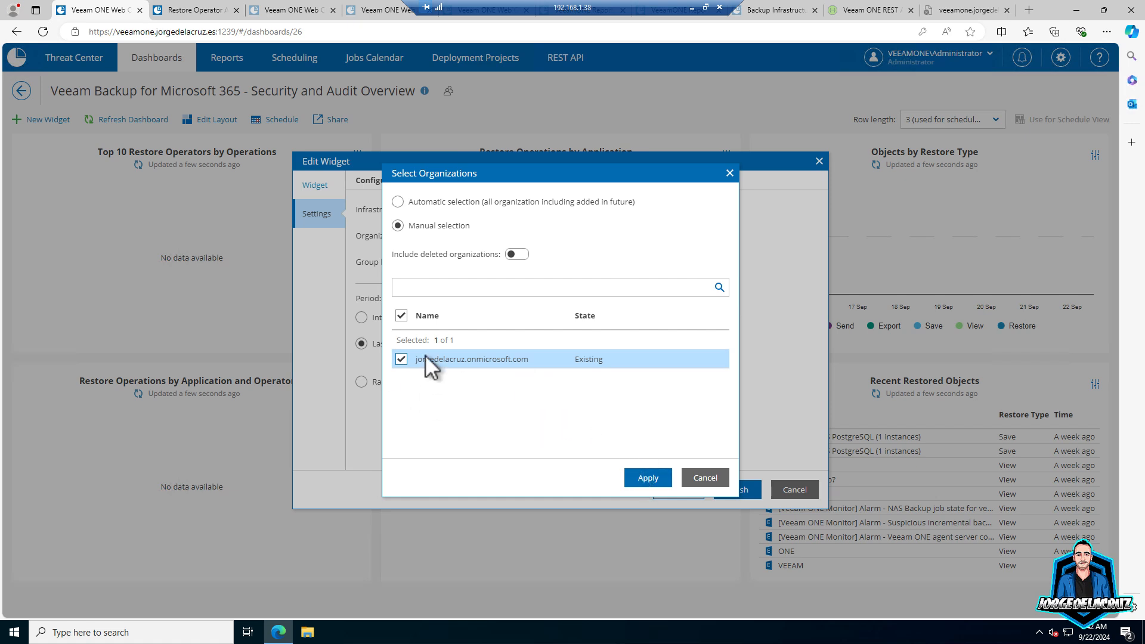
pyautogui.click(655, 476)
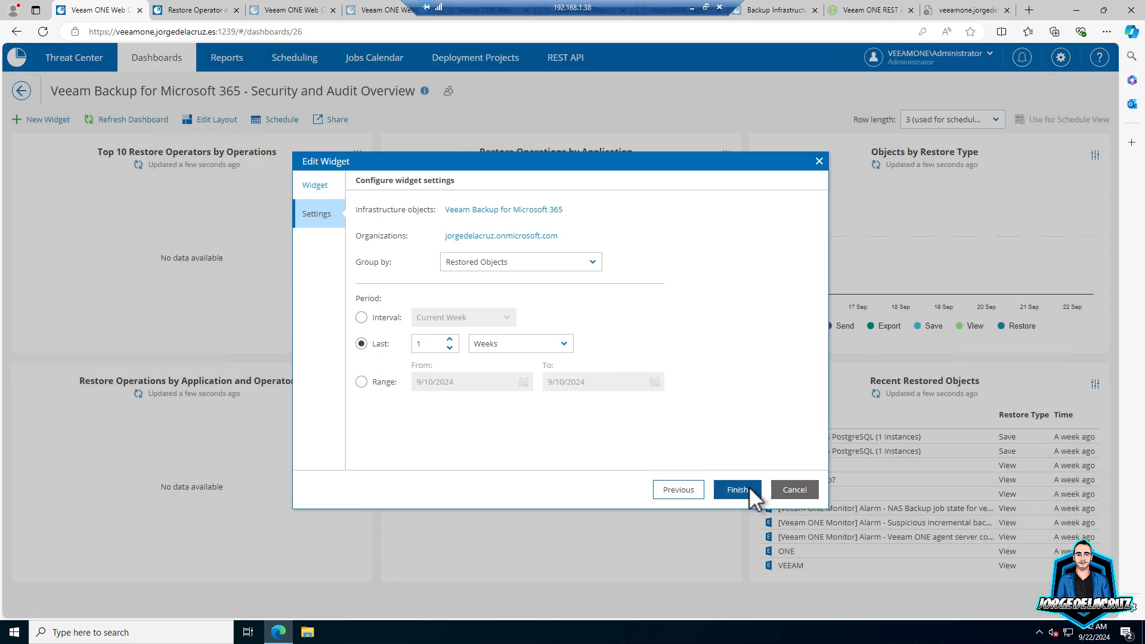
pyautogui.click(745, 492)
# - Limit the Restore Operations by Application widget to the single manually selected organization
pyautogui.click(727, 154)
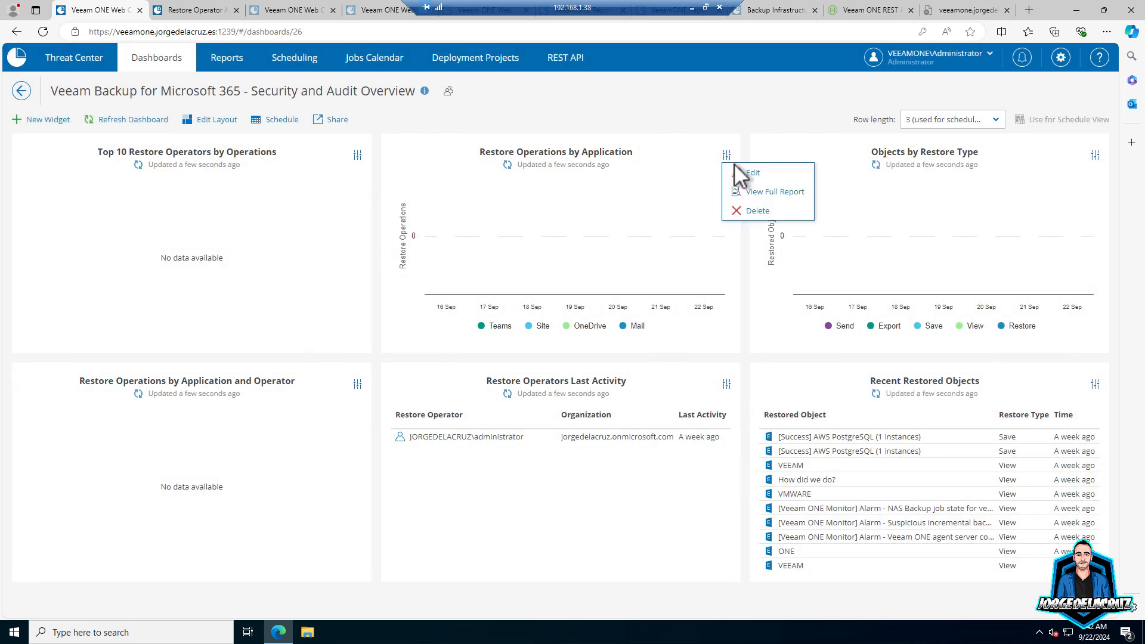
pyautogui.click(752, 173)
pyautogui.click(735, 490)
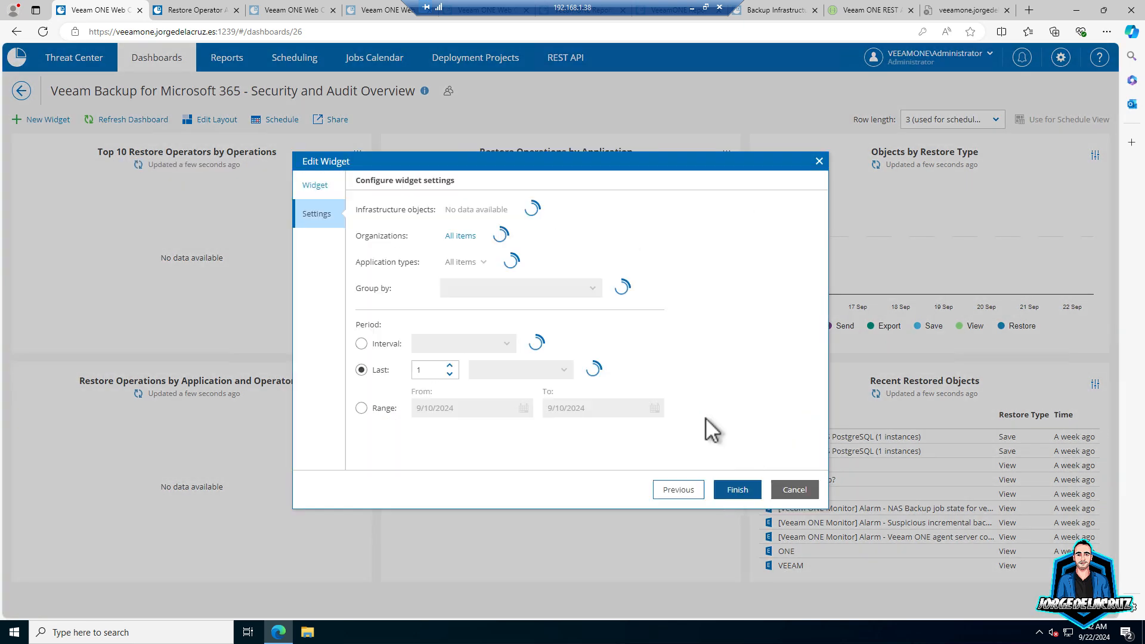
pyautogui.click(469, 239)
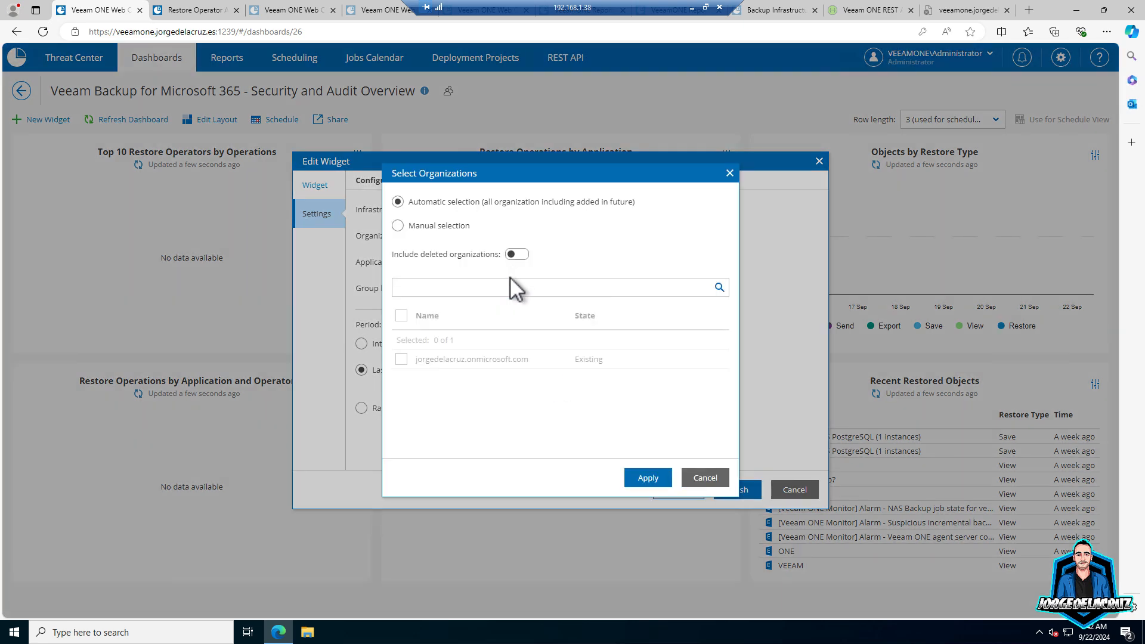
pyautogui.click(402, 226)
pyautogui.click(401, 359)
pyautogui.click(650, 479)
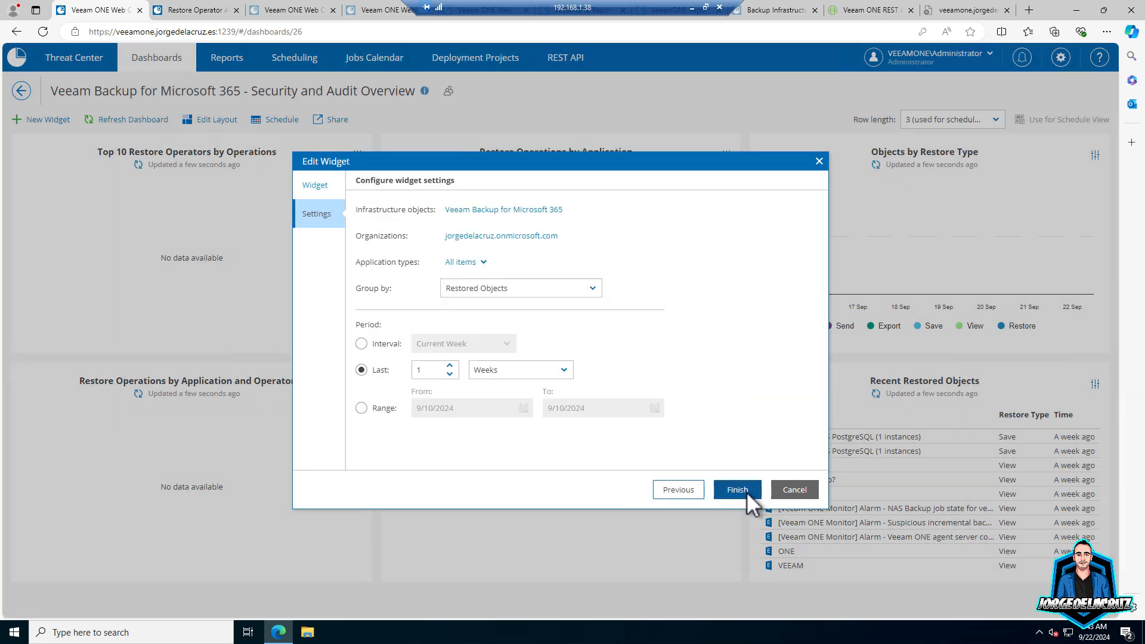
pyautogui.click(745, 489)
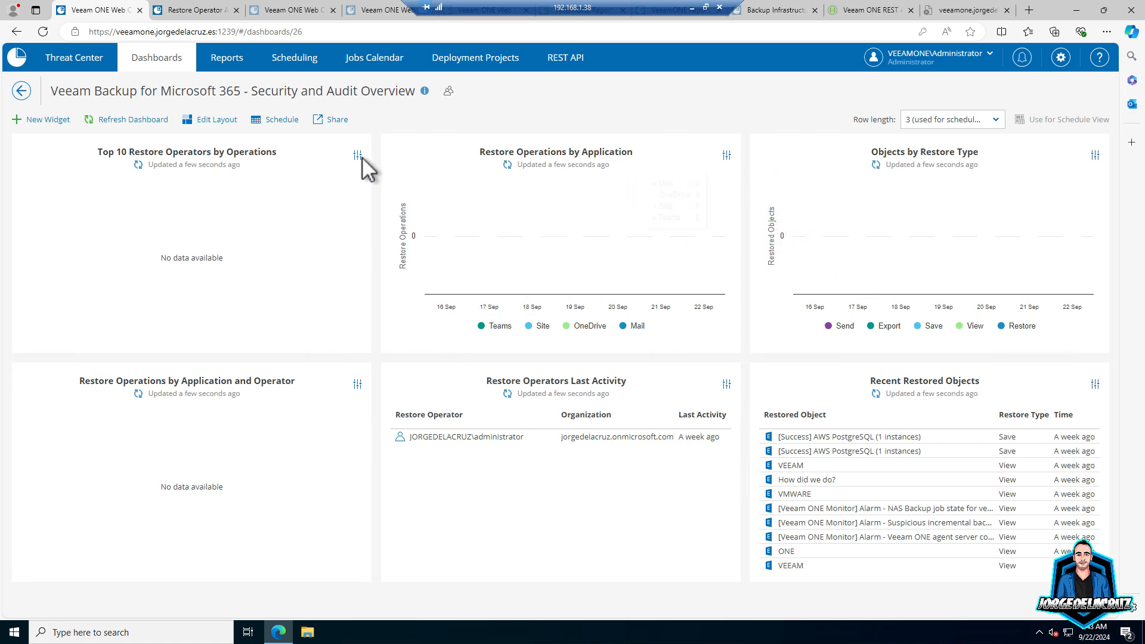
# - Change the Top 10 Restore Operators widget's period to 2 months
pyautogui.click(358, 156)
pyautogui.click(382, 174)
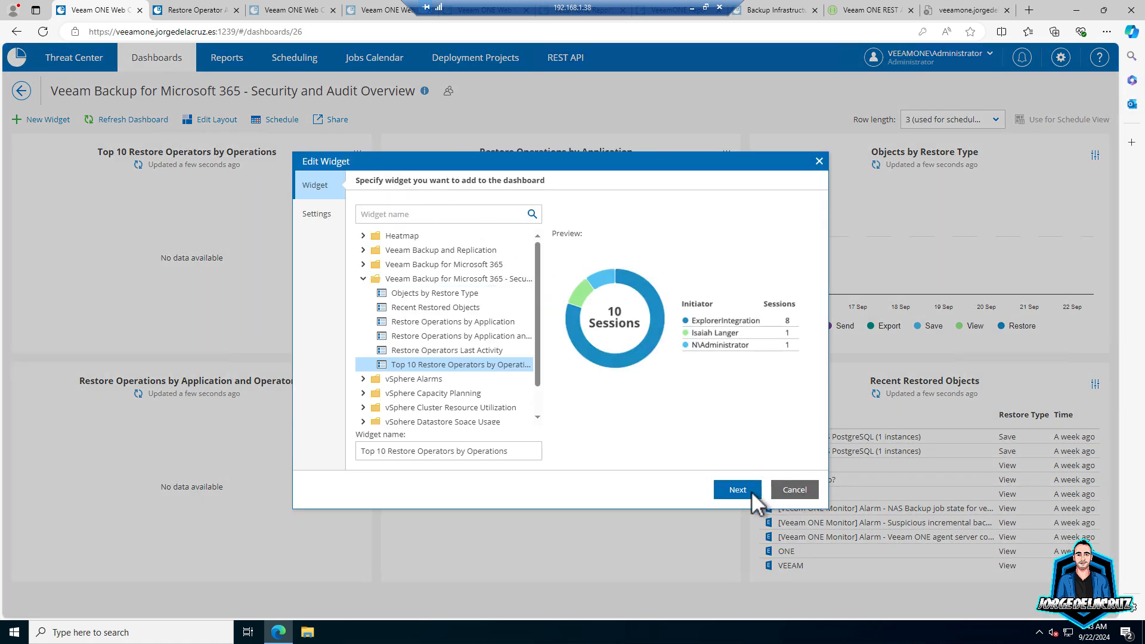
pyautogui.click(752, 492)
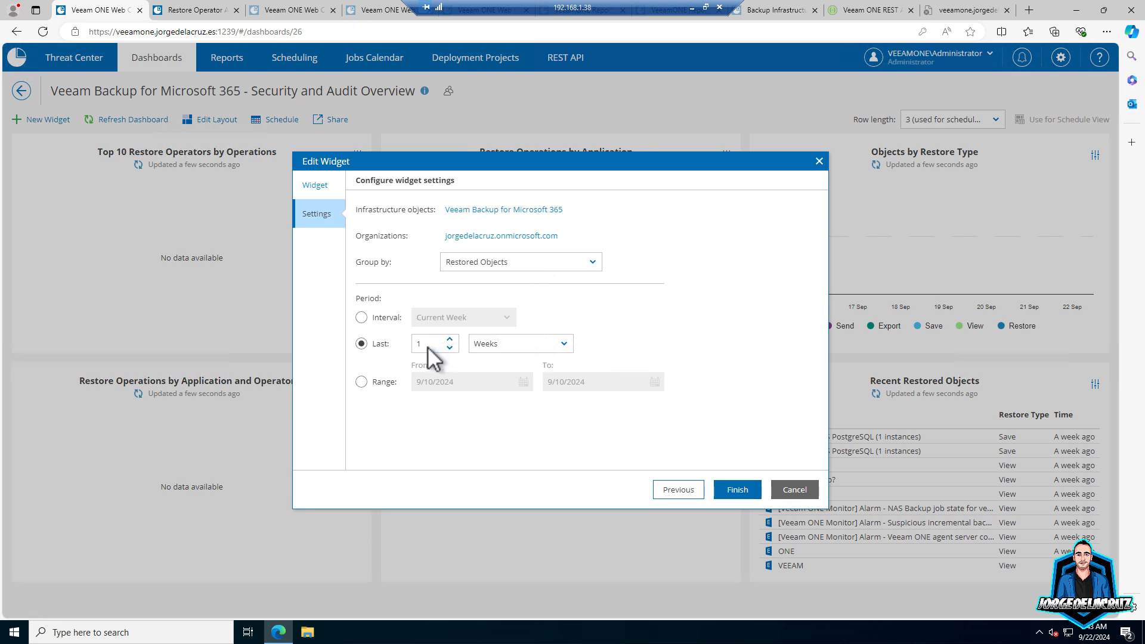
pyautogui.click(485, 346)
pyautogui.click(492, 421)
pyautogui.doubleClick(431, 348)
pyautogui.click(740, 489)
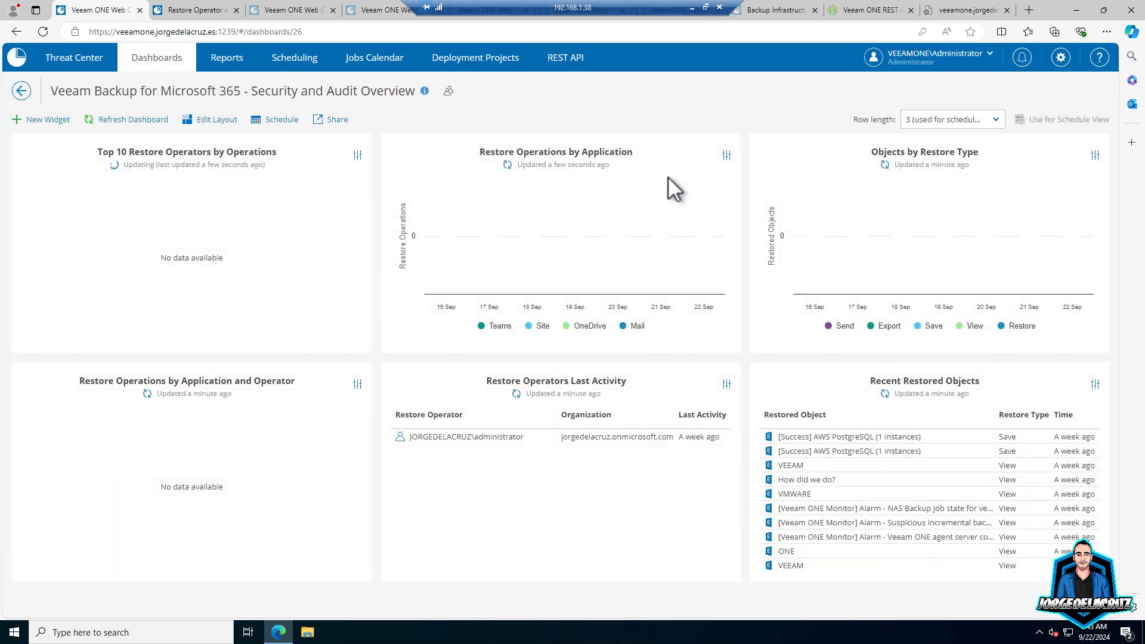
# - Set the Restore Operations by Application widget's period to the last 2 months
pyautogui.click(726, 155)
pyautogui.click(749, 179)
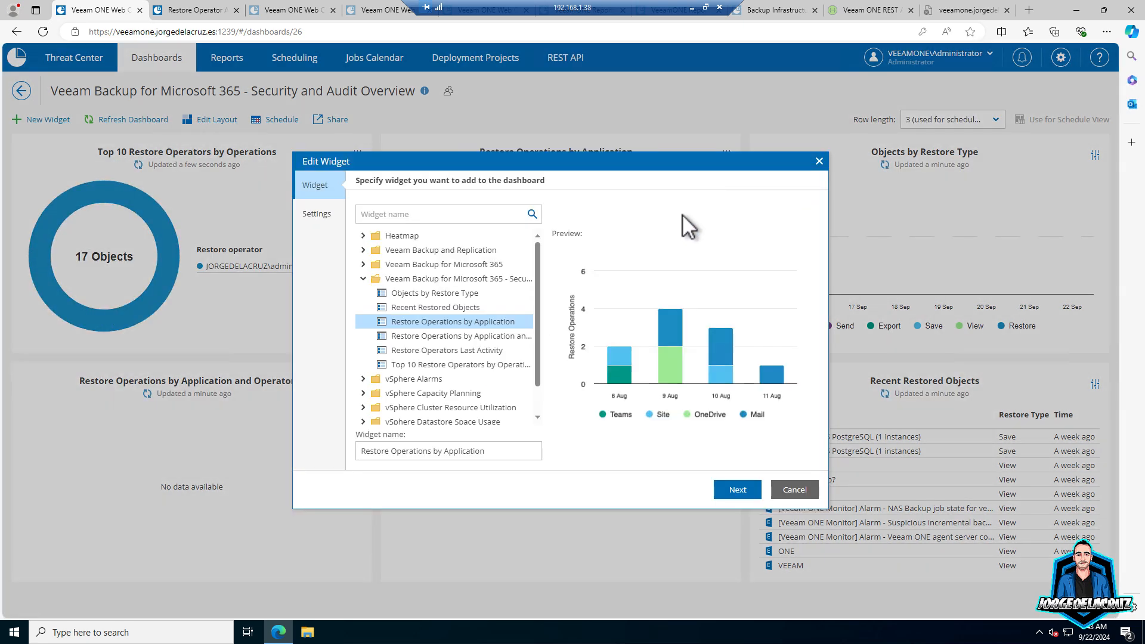
pyautogui.click(729, 493)
pyautogui.click(450, 365)
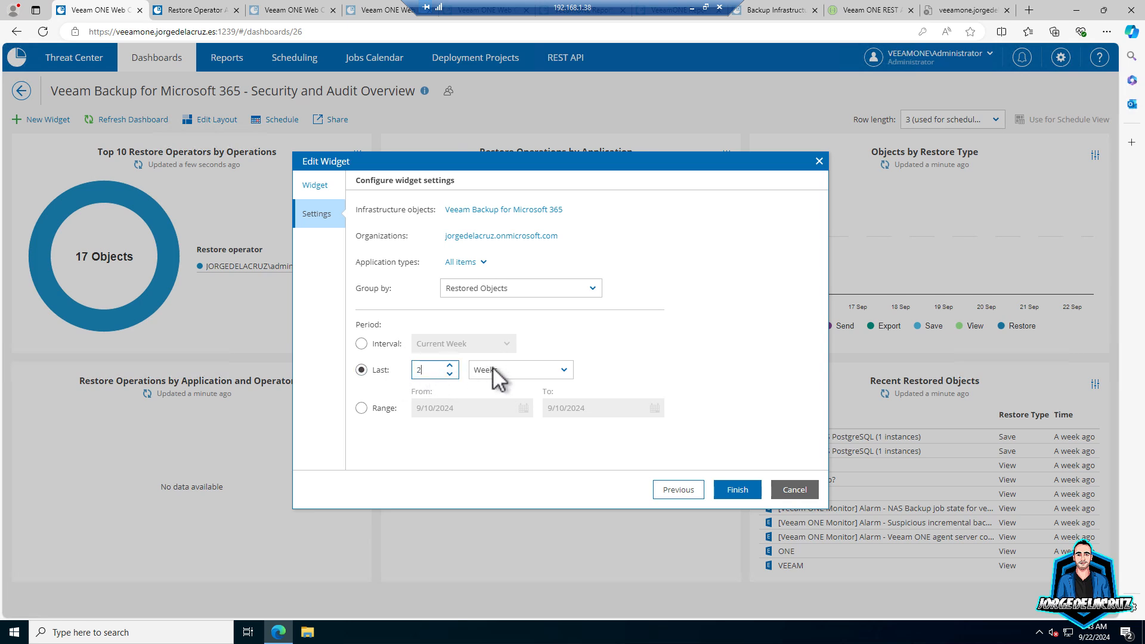
pyautogui.click(492, 367)
pyautogui.click(485, 450)
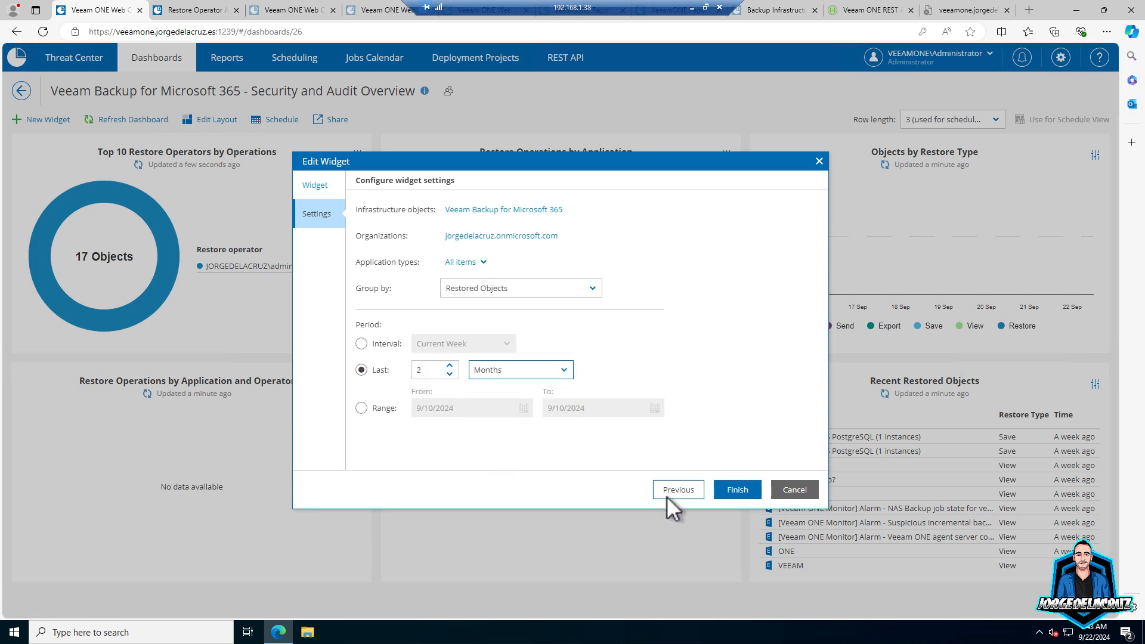
pyautogui.click(727, 488)
# - Set the Objects by Restore Type widget's period to the last 3 months
pyautogui.click(1095, 155)
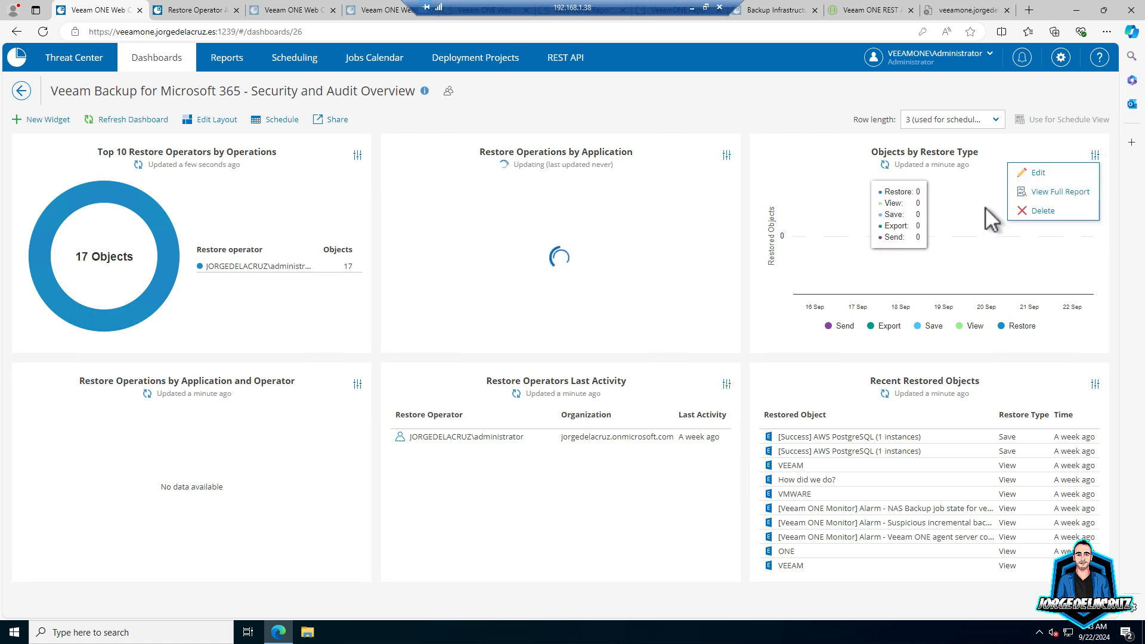
pyautogui.click(1035, 174)
pyautogui.click(730, 489)
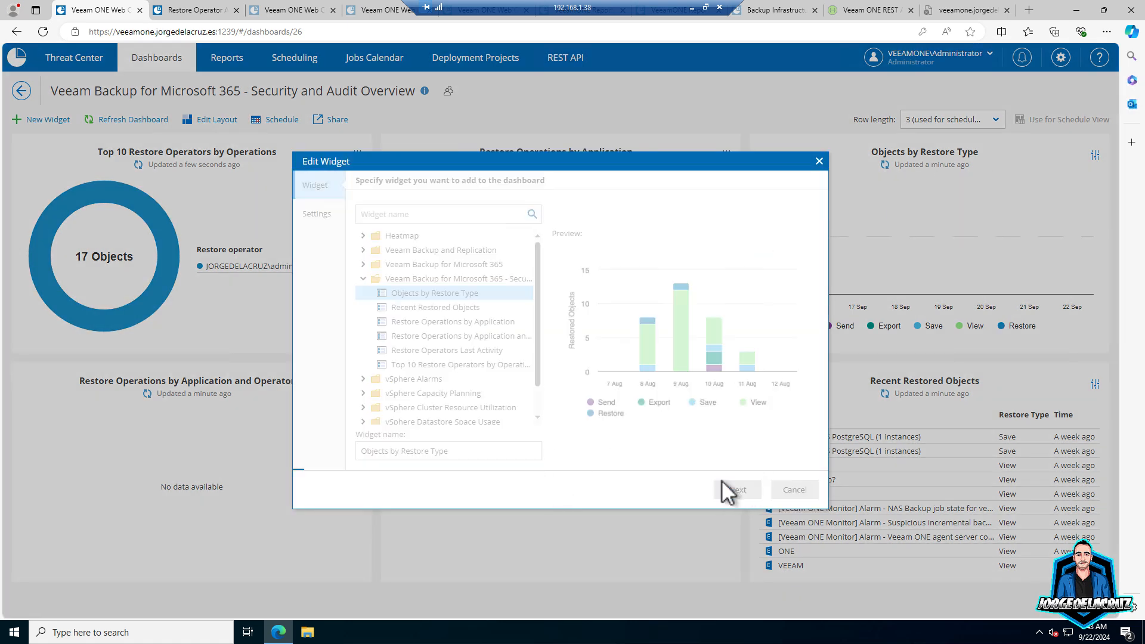
pyautogui.moveTo(425, 345); pyautogui.dragTo(386, 342)
pyautogui.write('3')
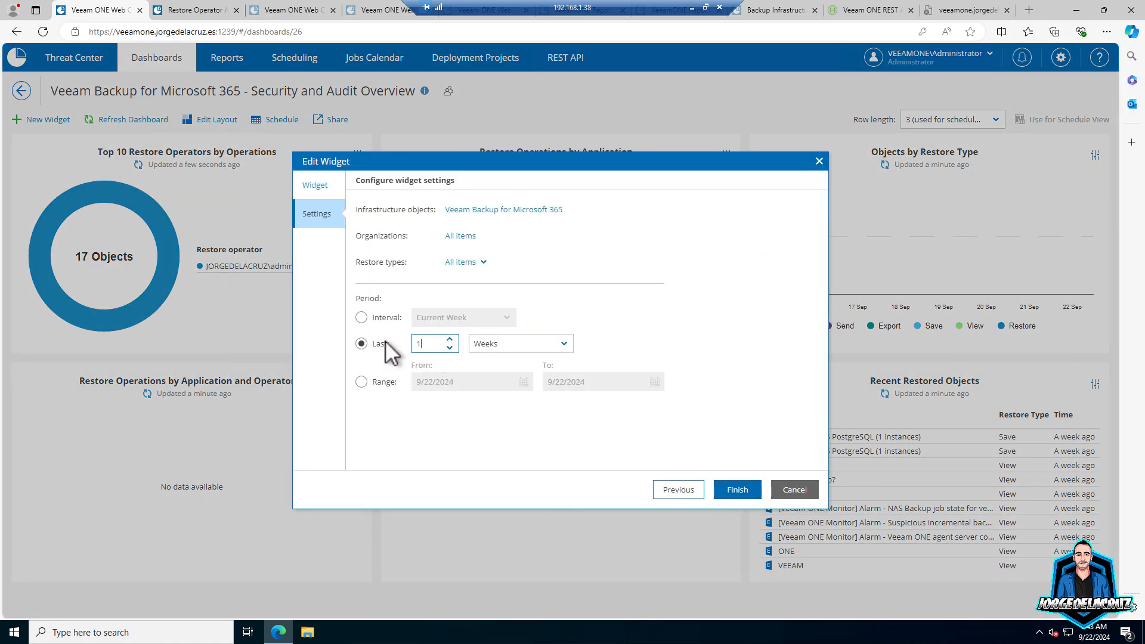
pyautogui.click(524, 343)
pyautogui.click(494, 421)
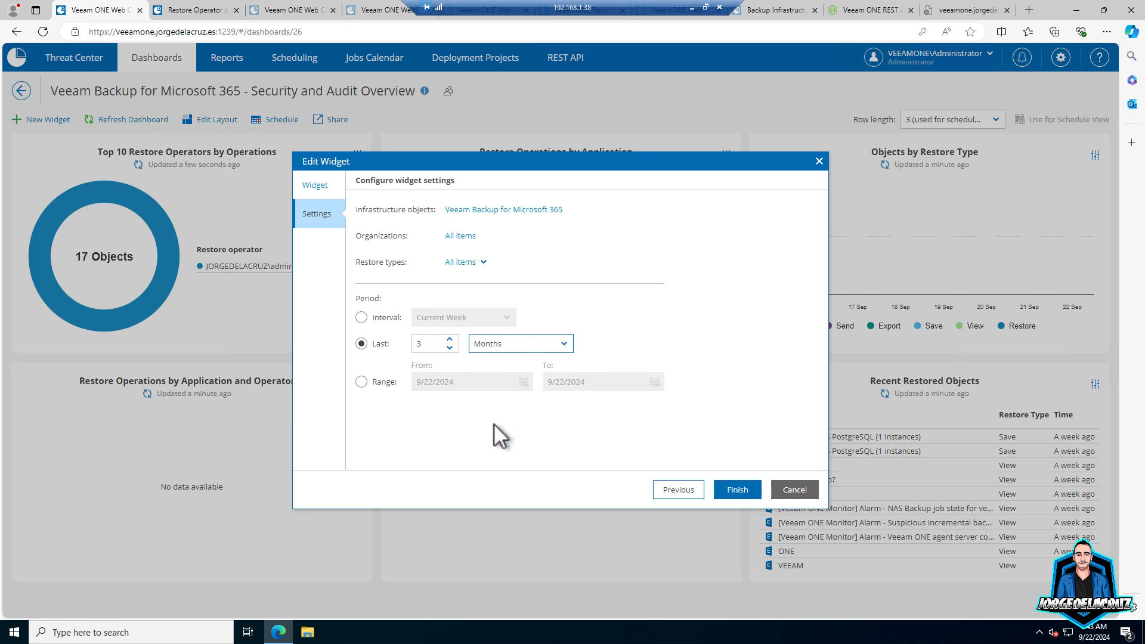
pyautogui.click(737, 490)
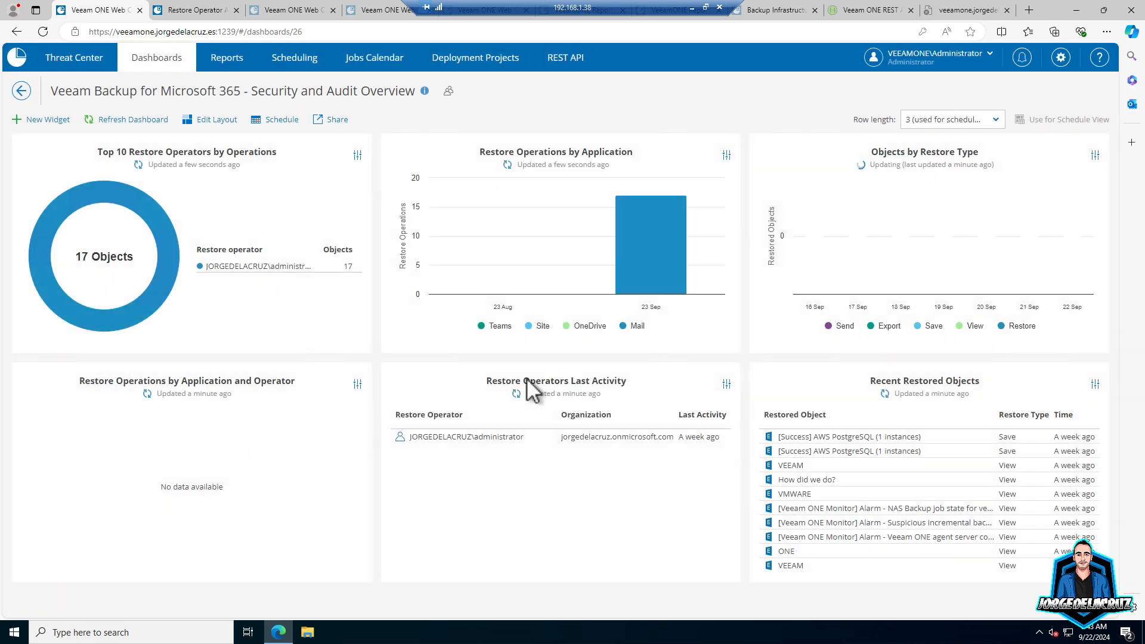
# - Set the Restore Operations by Application and Operator widget's period to the last 2 months
pyautogui.click(357, 385)
pyautogui.click(378, 402)
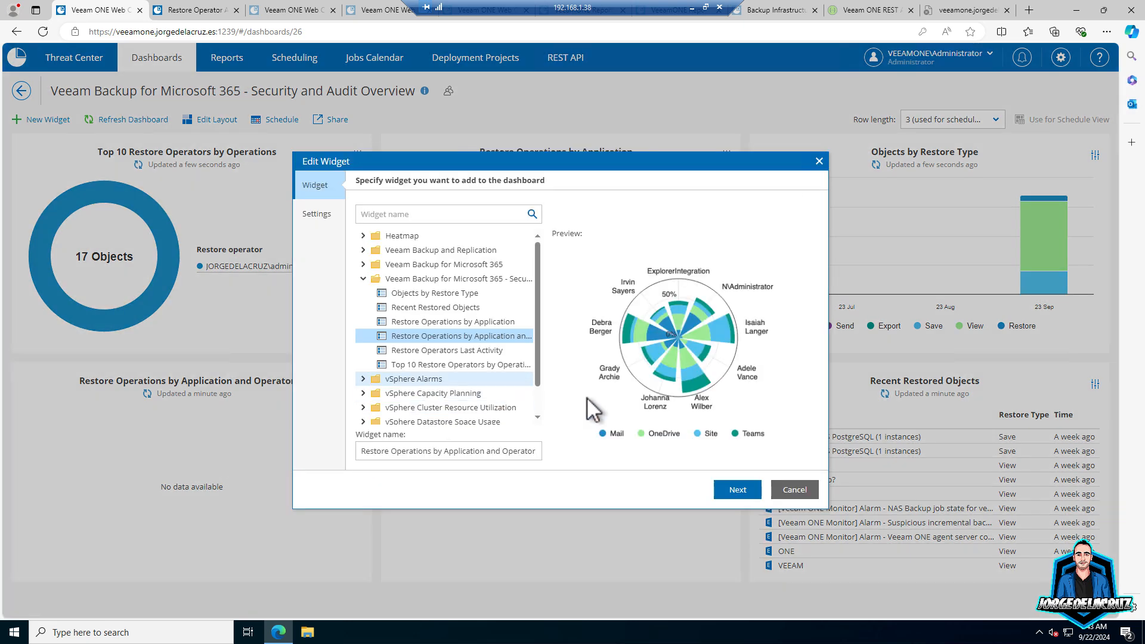
pyautogui.click(739, 490)
pyautogui.click(412, 375)
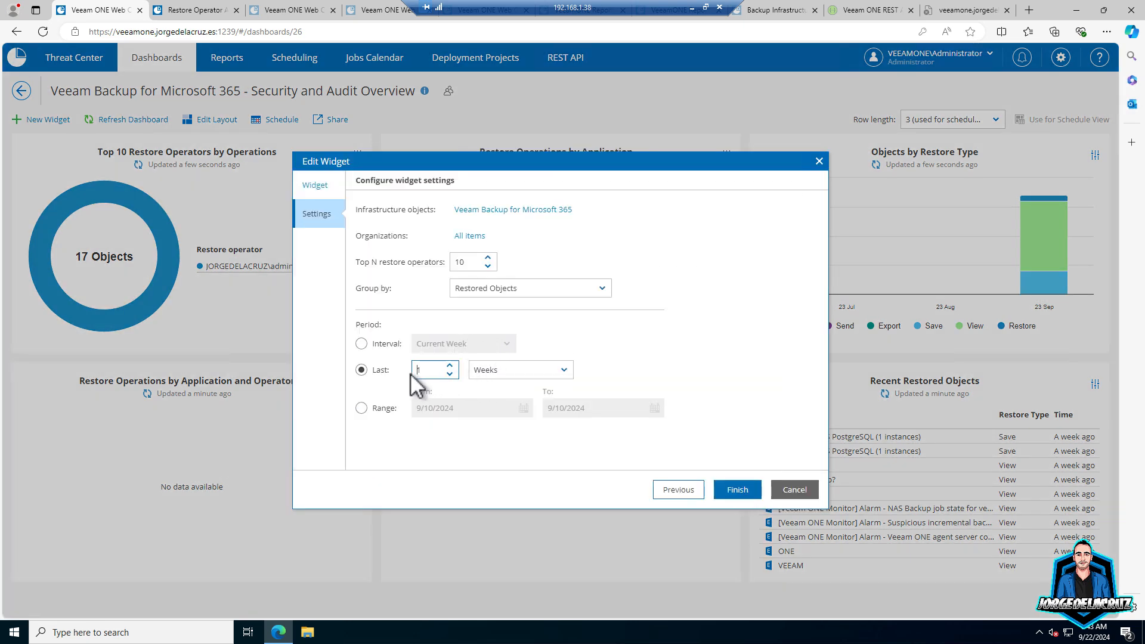
pyautogui.click(450, 365)
pyautogui.click(529, 370)
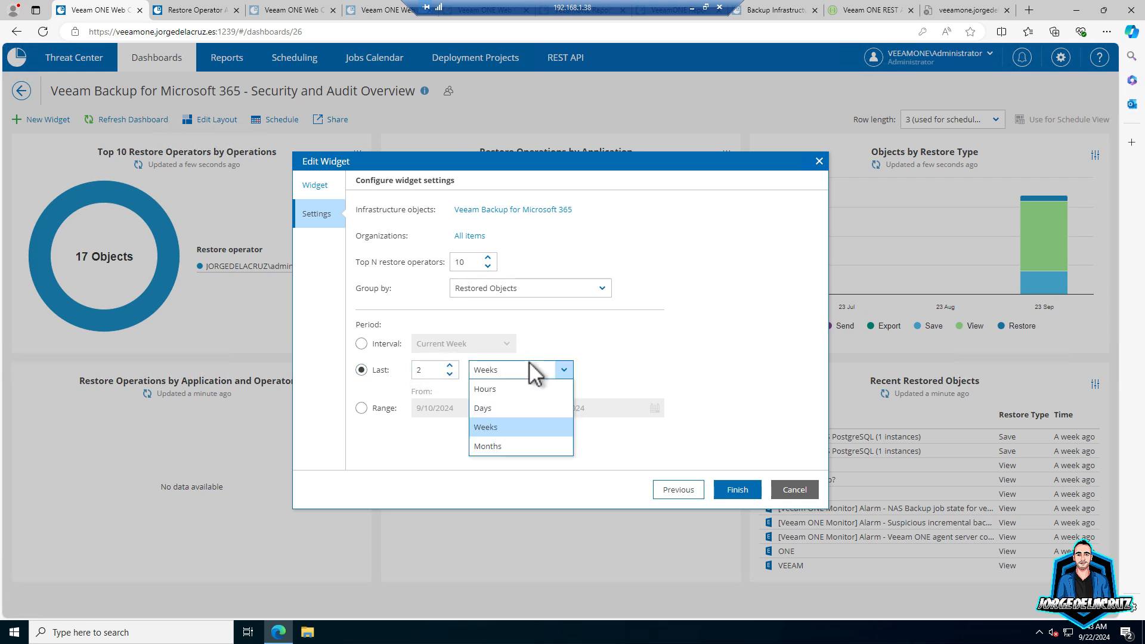
pyautogui.click(499, 444)
pyautogui.click(721, 485)
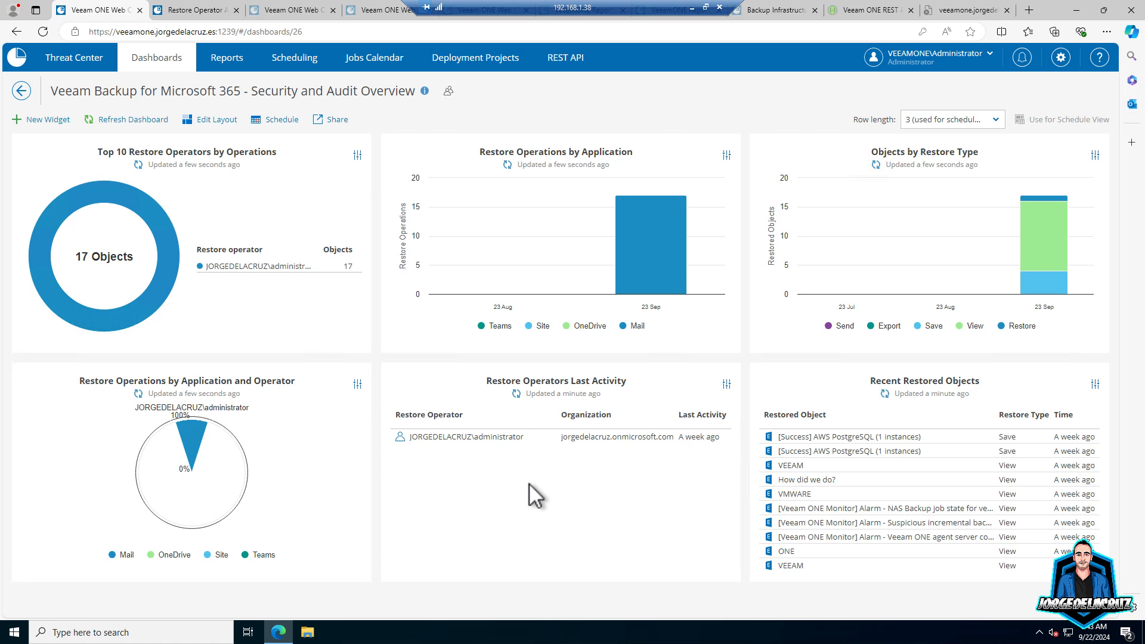
# - Turn on direct link access, copy the dashboard link, and open a new Edge InPrivate window
pyautogui.click(327, 119)
pyautogui.click(473, 267)
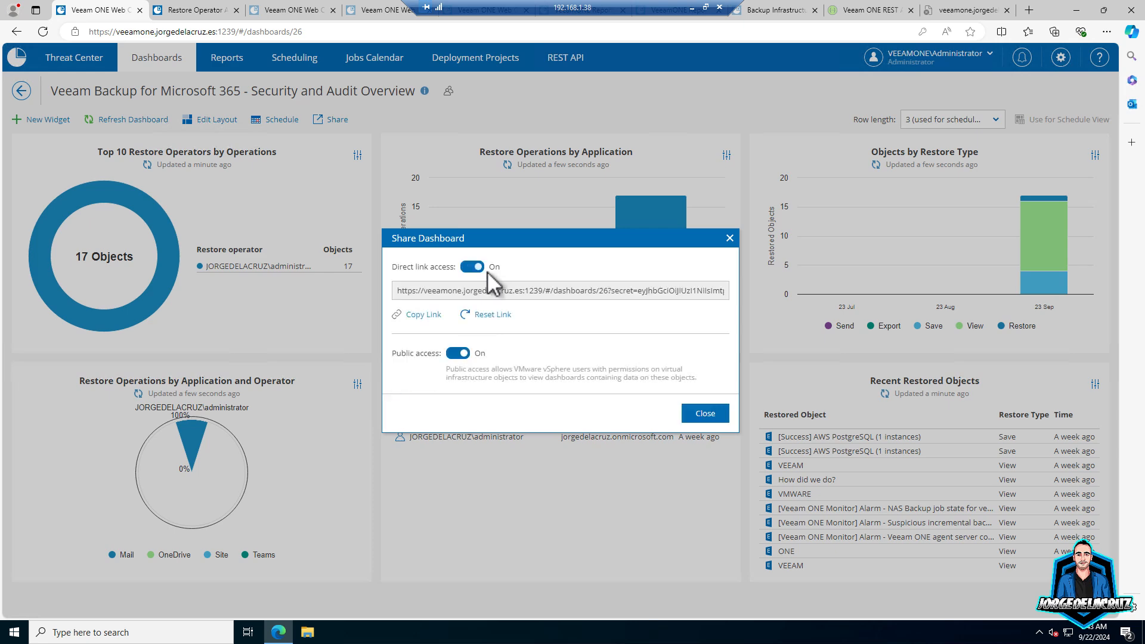
pyautogui.click(425, 314)
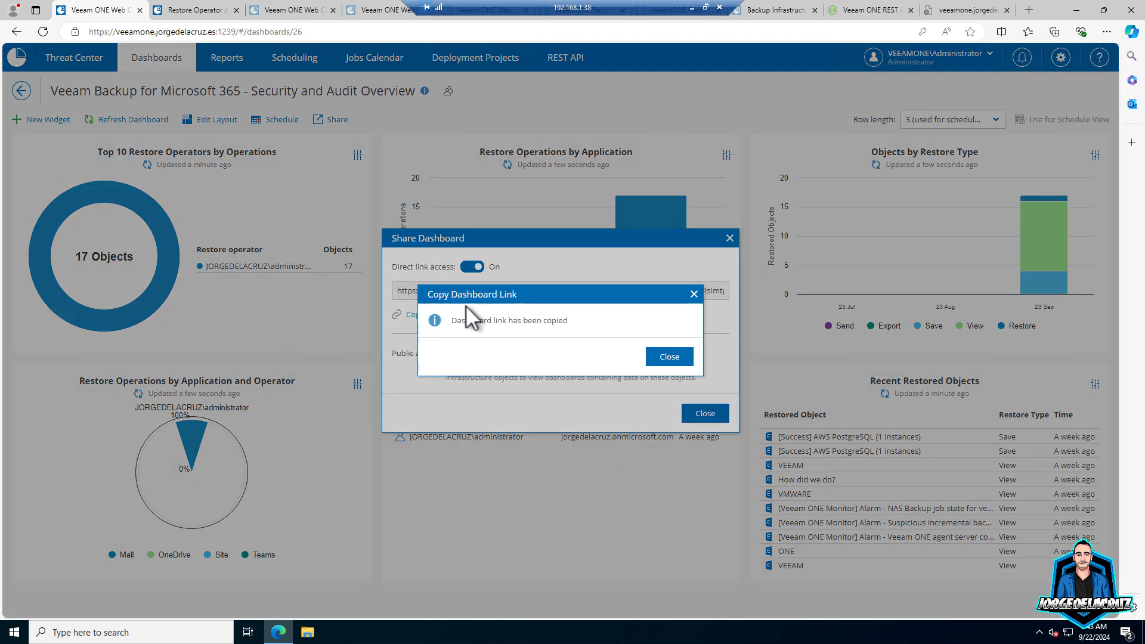
pyautogui.click(680, 356)
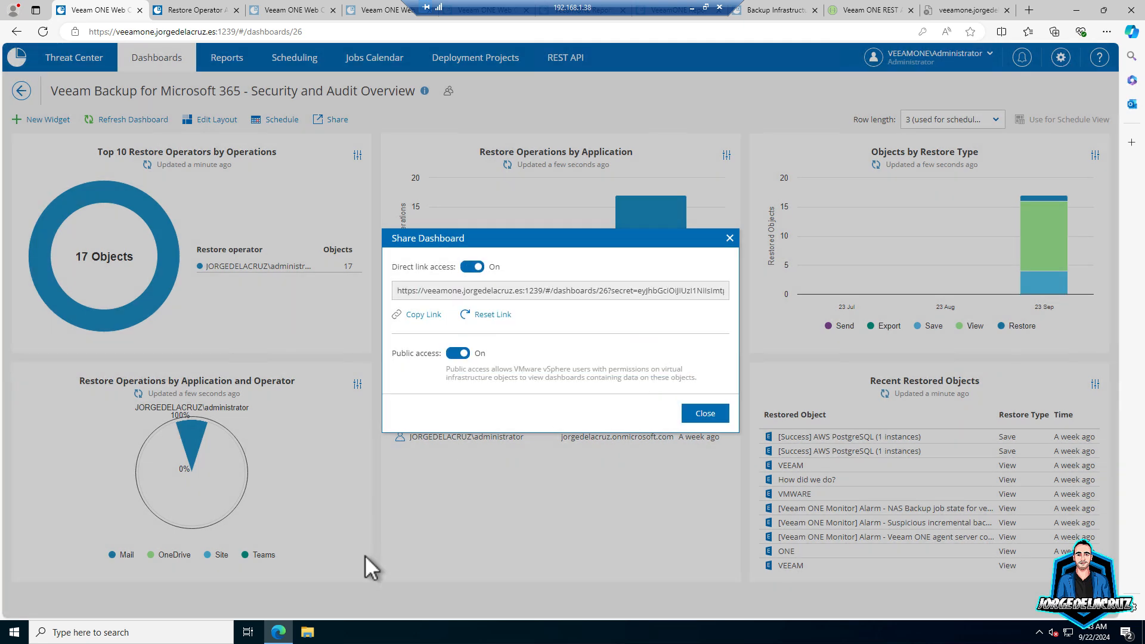
pyautogui.rightClick(284, 636)
pyautogui.click(272, 540)
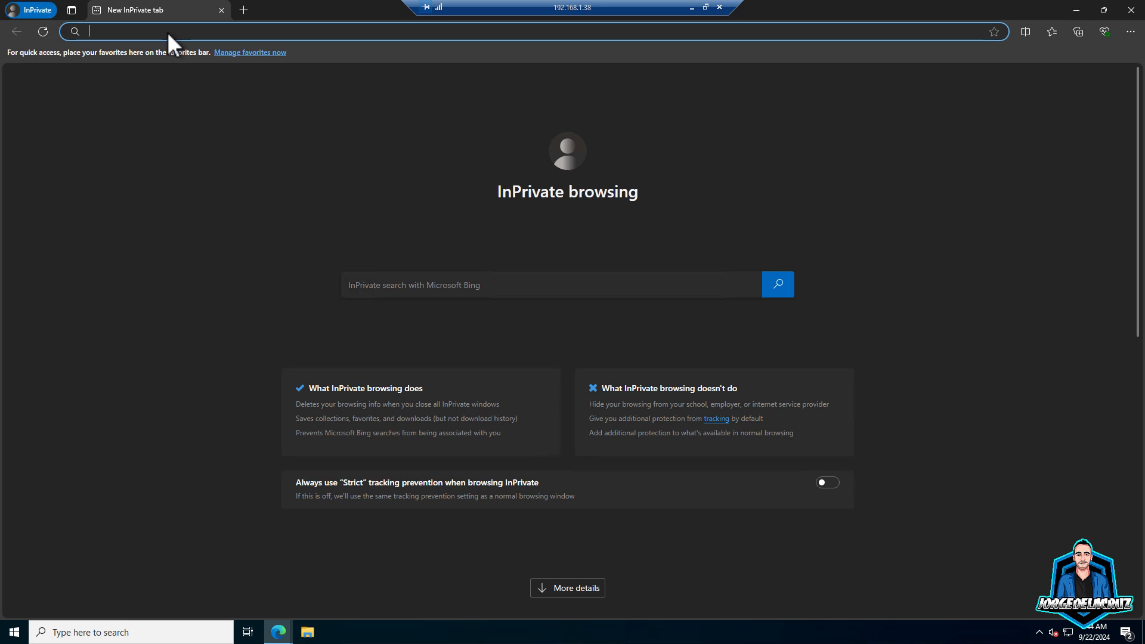
# - Paste the copied dashboard link into the InPrivate address bar and load it
pyautogui.hotkey('ctrl', 'v')
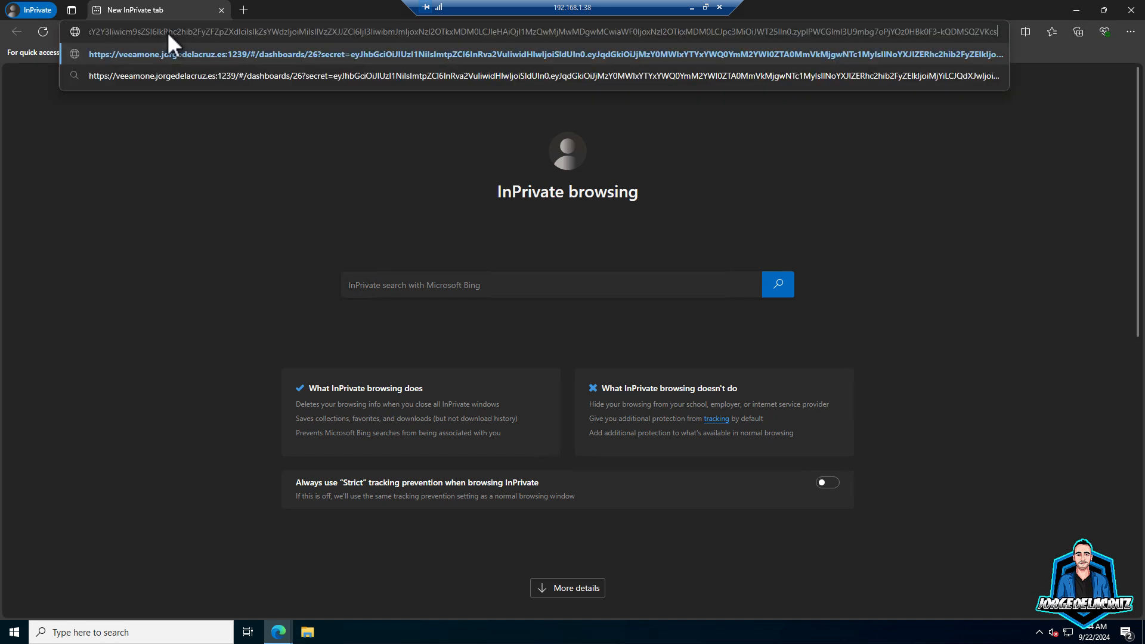
pyautogui.press('Return')
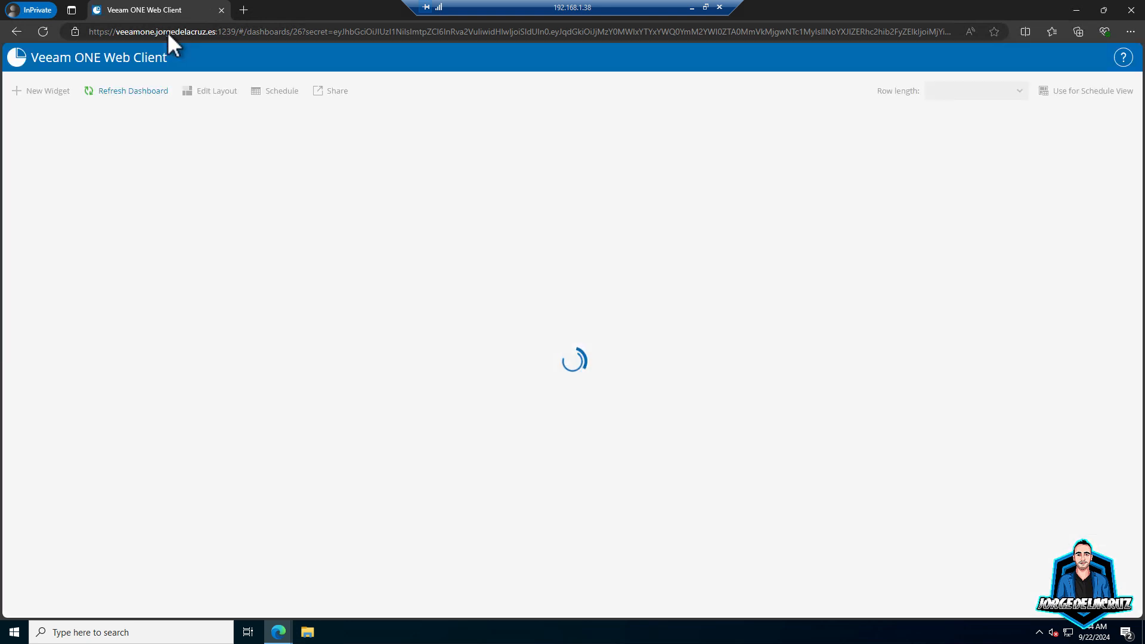